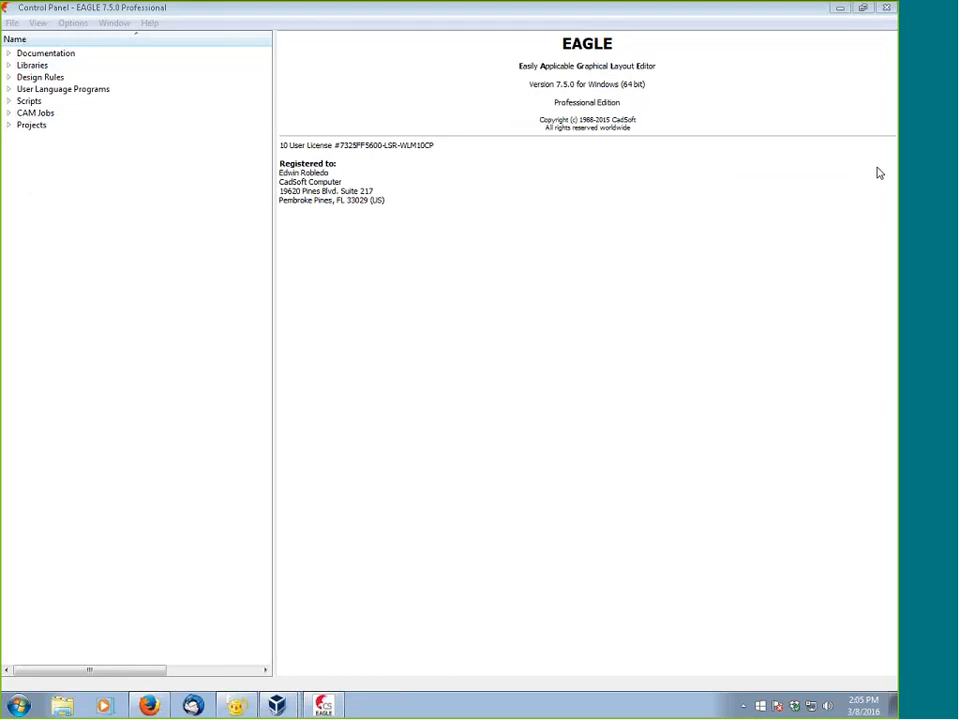
Step: Open the First_Flight_Ep1_2.sch schematic from the First_Flight project in the eagle projects folder
click(199, 15)
click(479, 6)
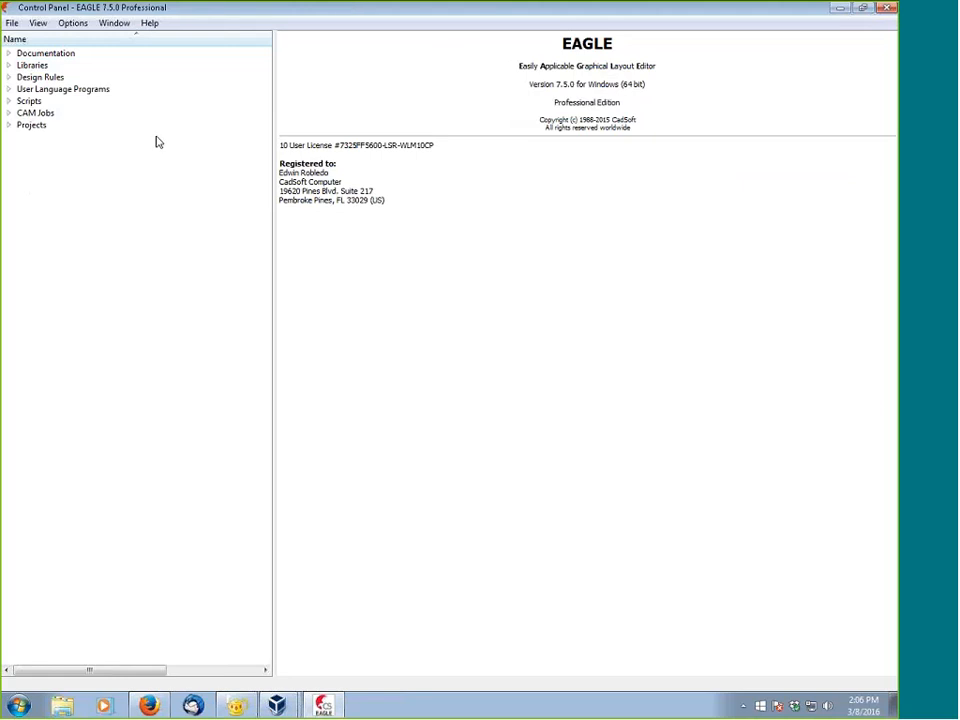
click(11, 126)
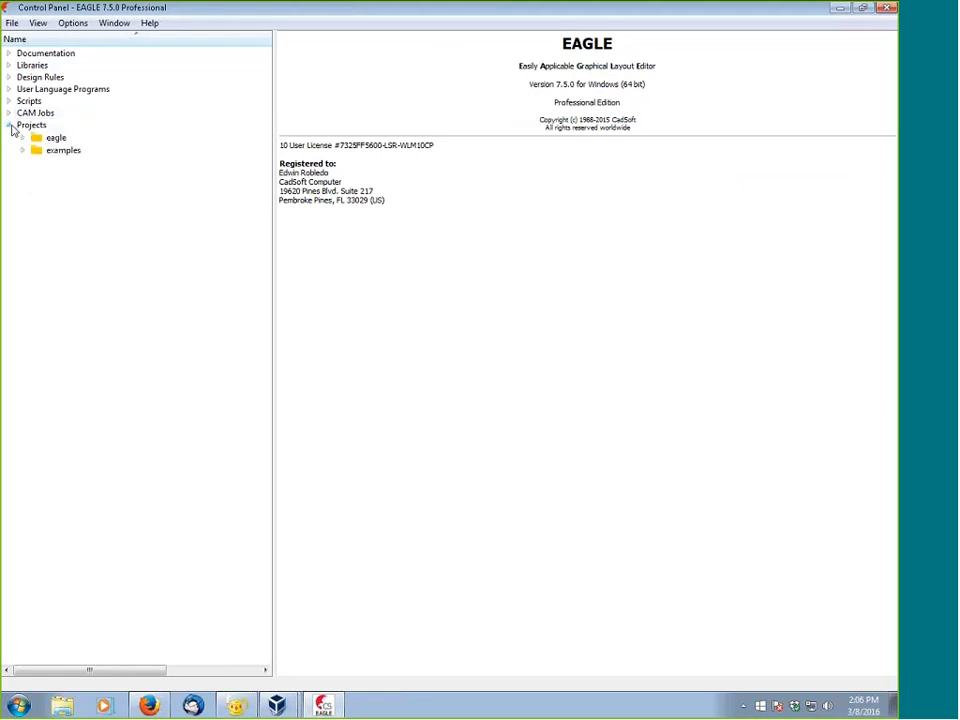
click(23, 137)
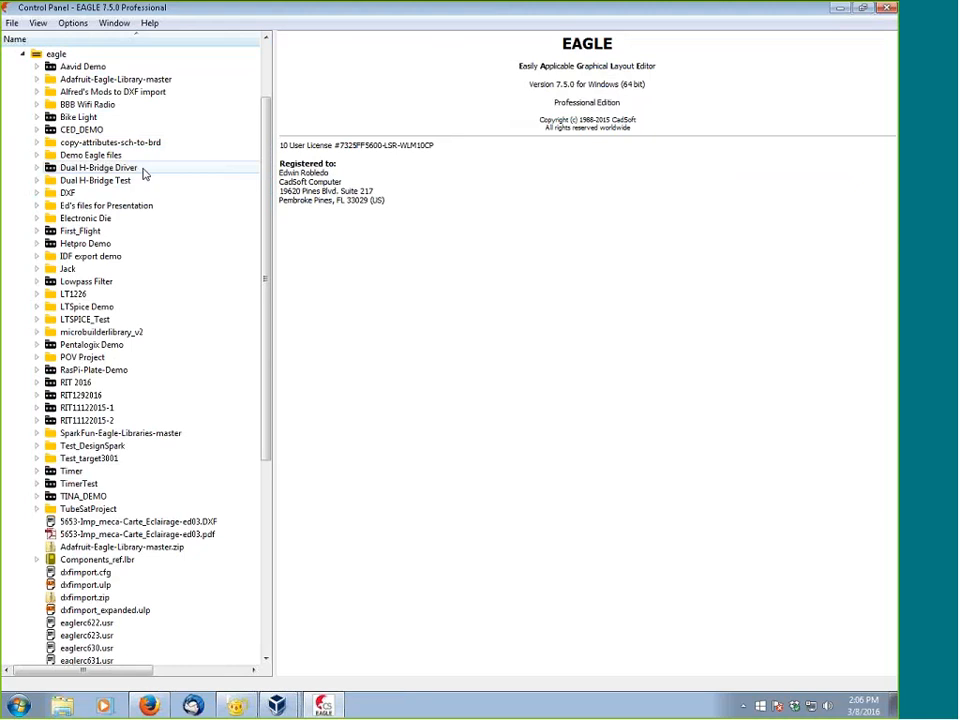
click(36, 231)
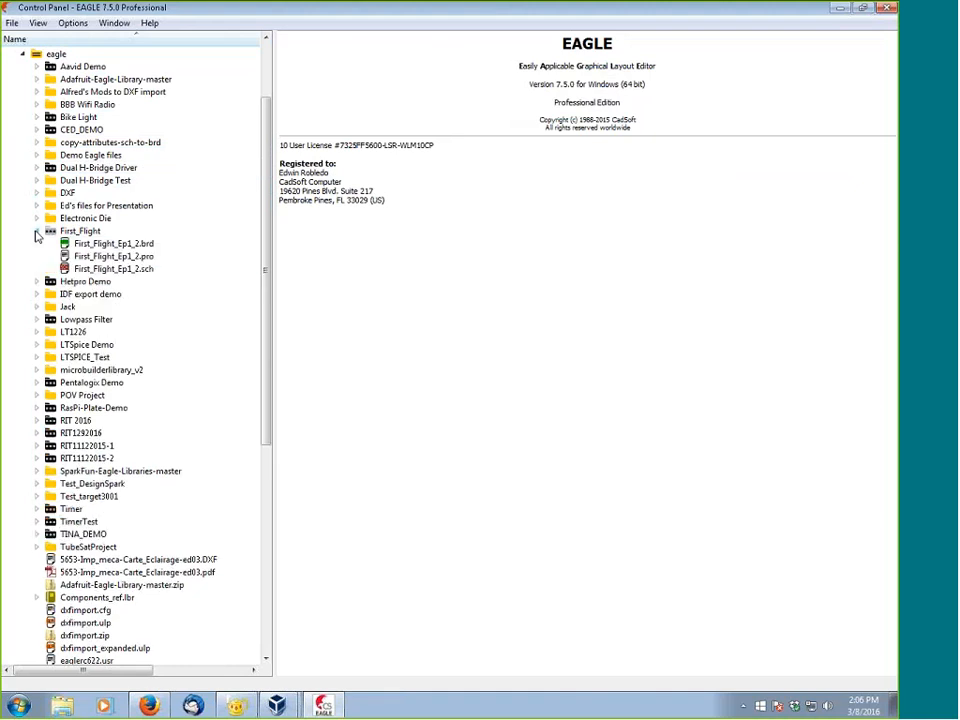
double_click(113, 269)
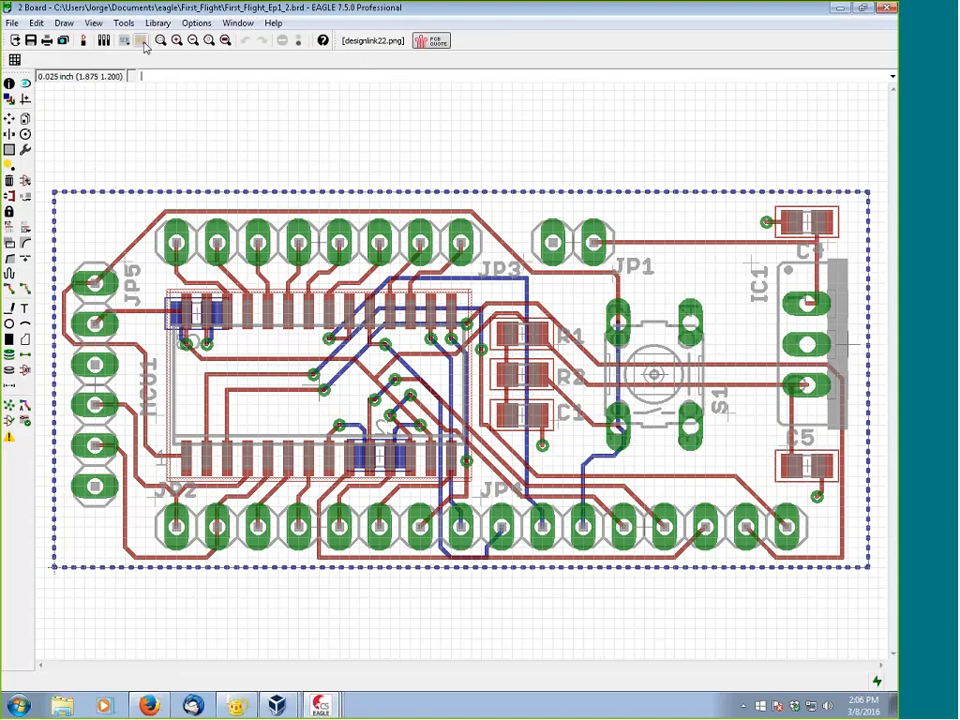
click(83, 42)
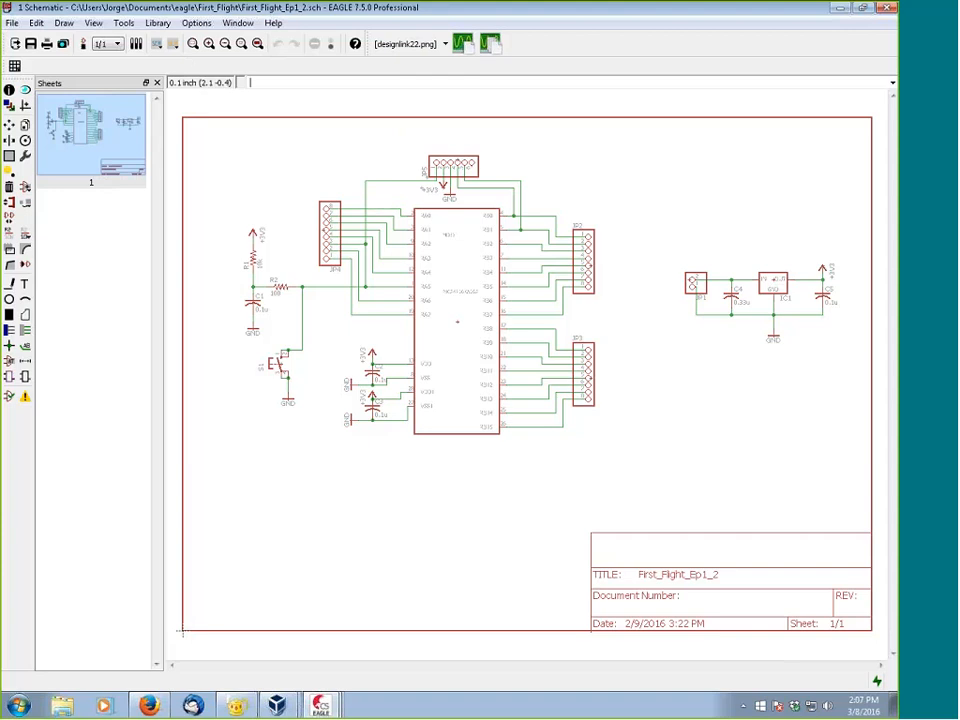
Step: Return to the Control Panel, collapse the Projects branch and expand the User Language Programs list
click(320, 706)
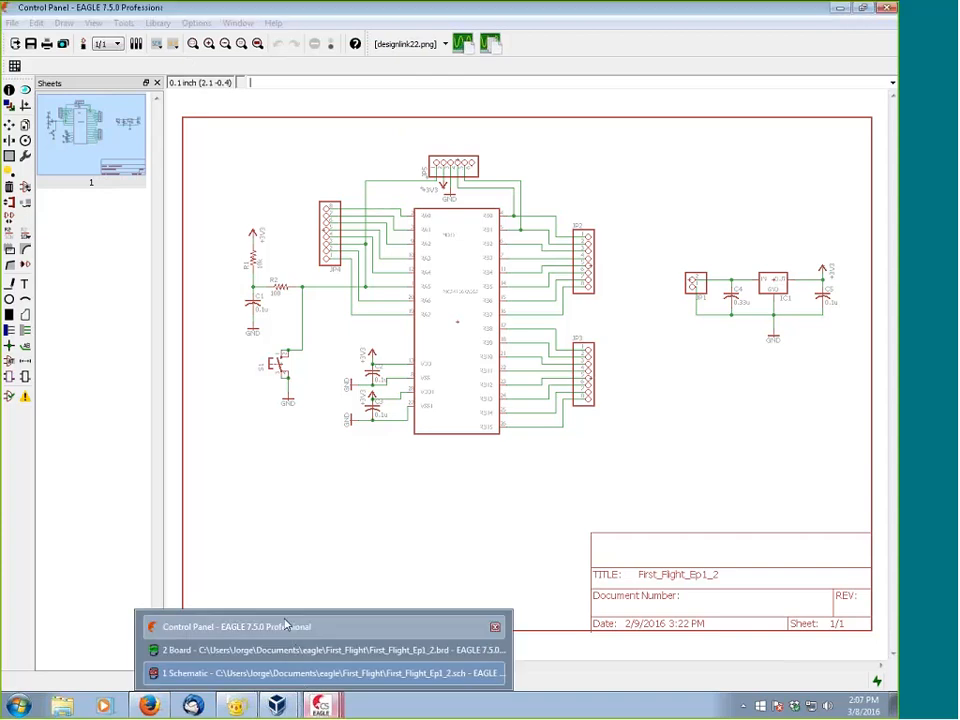
click(285, 625)
scroll(266, 229, up, 3)
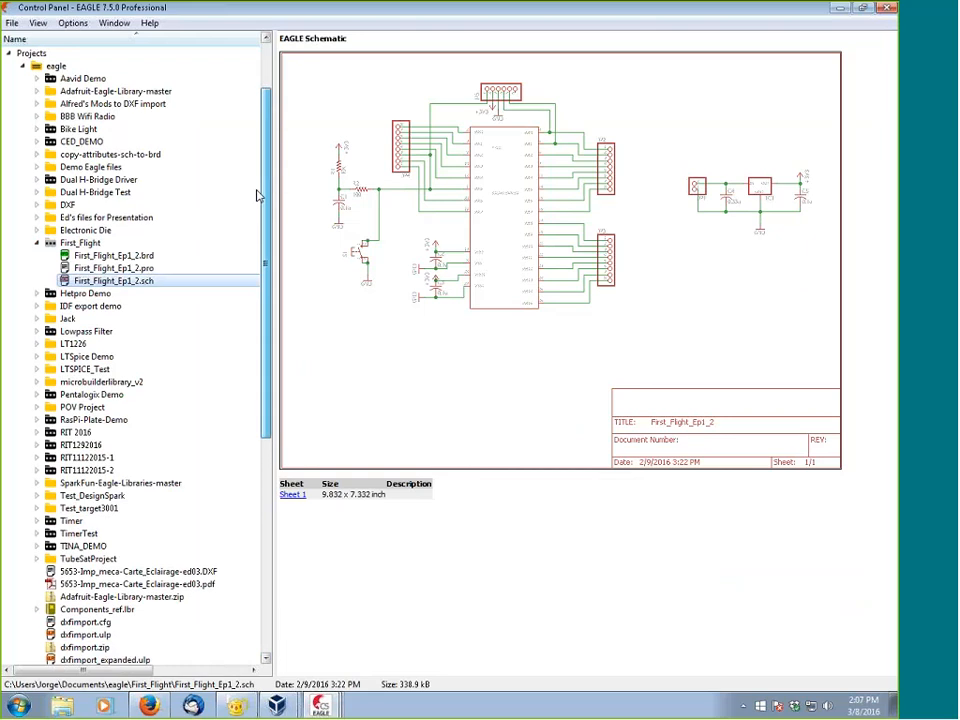
click(10, 125)
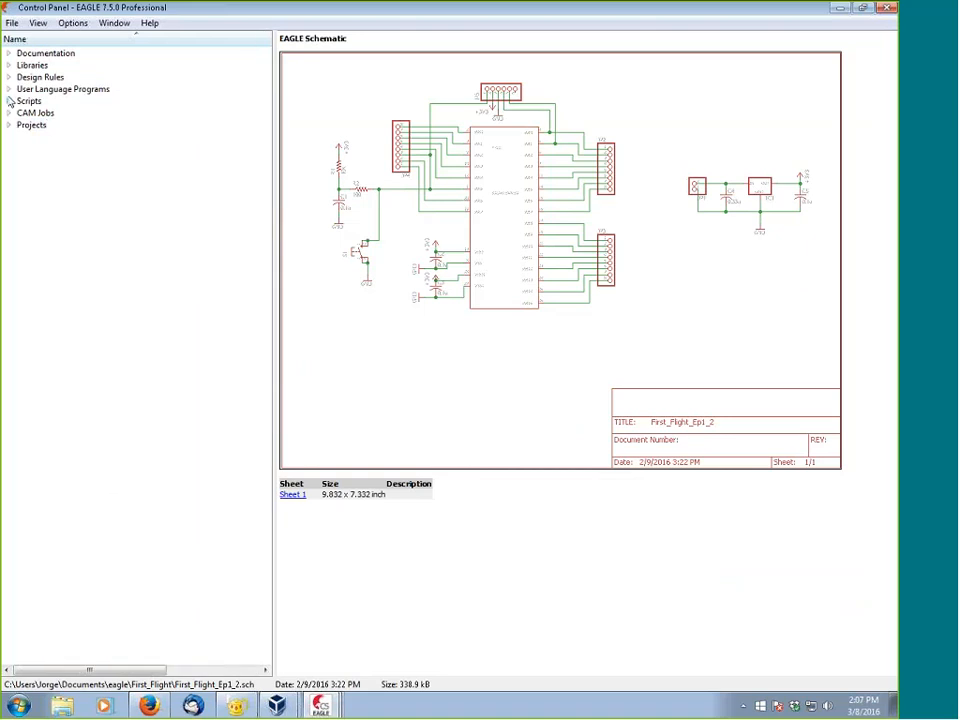
click(8, 89)
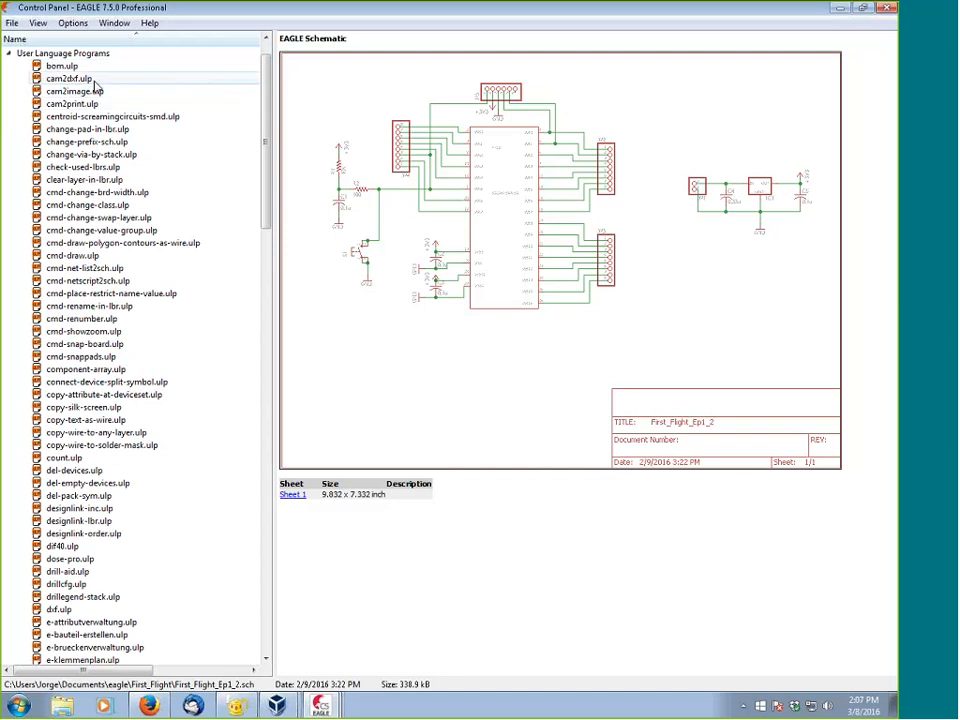
Step: Read the descriptions of cam2dxf.ulp and centroid-screamingcircuits-smd.ulp and browse the remaining user language programs
click(80, 79)
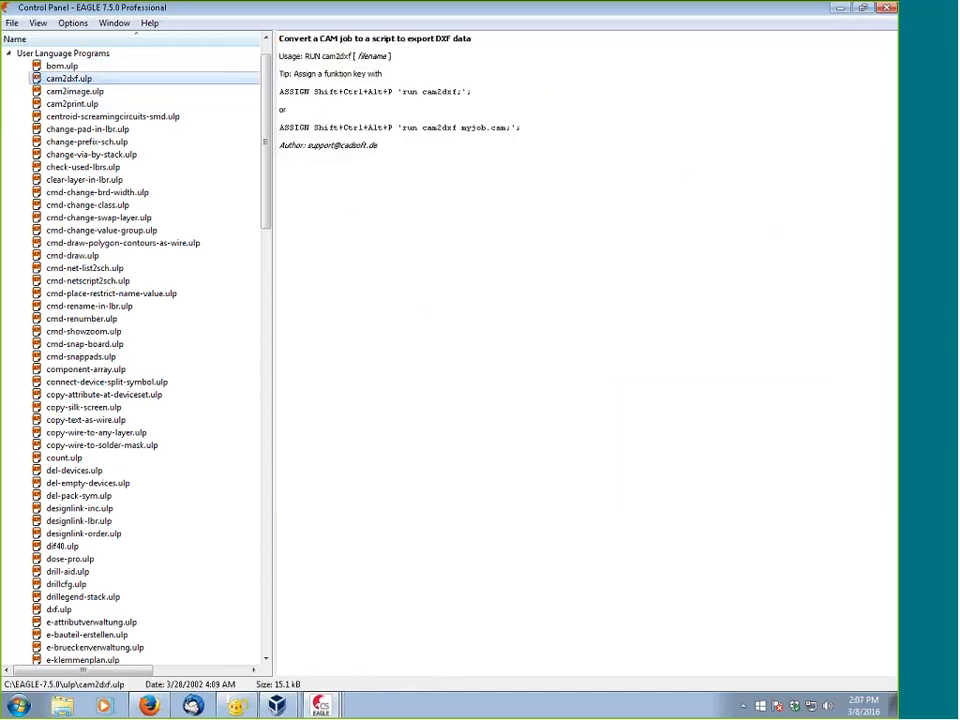
click(122, 117)
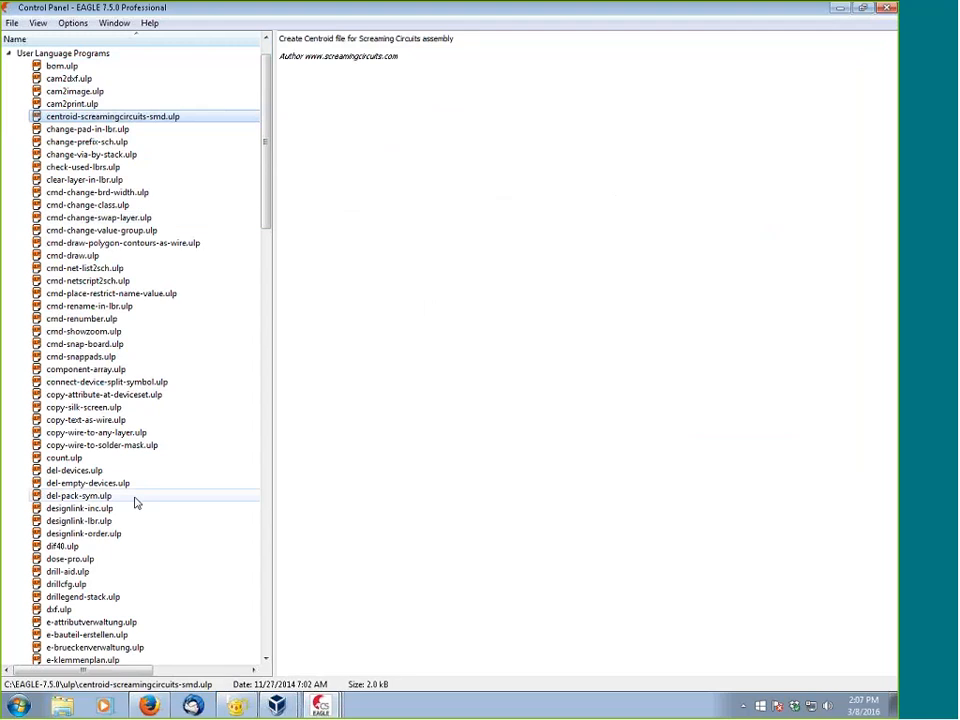
scroll(110, 540, down, 1)
scroll(110, 550, down, 3)
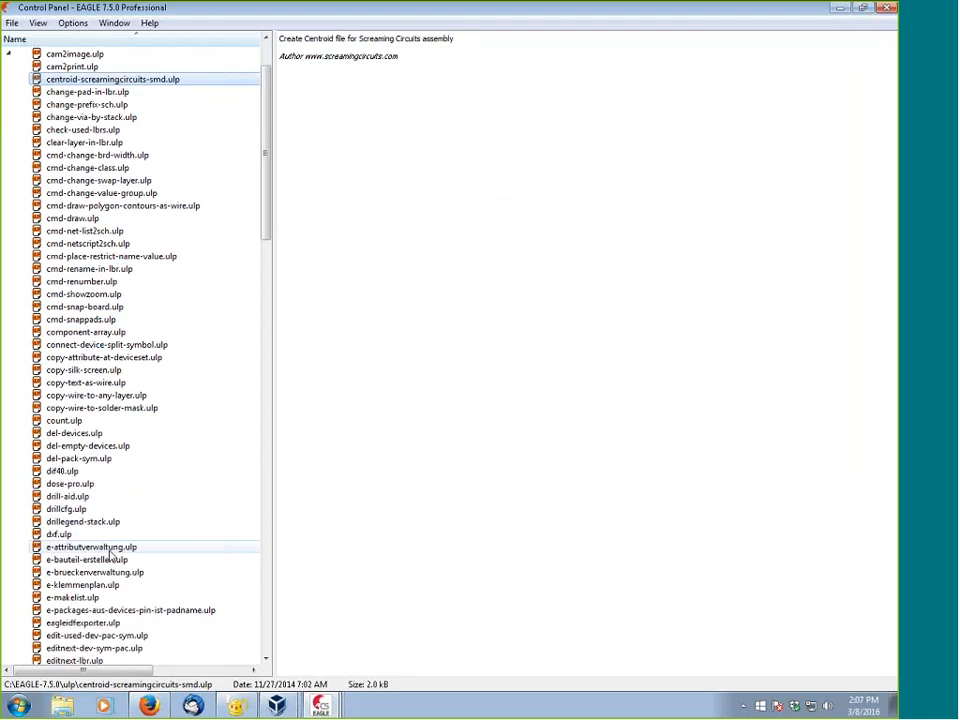
scroll(105, 548, down, 4)
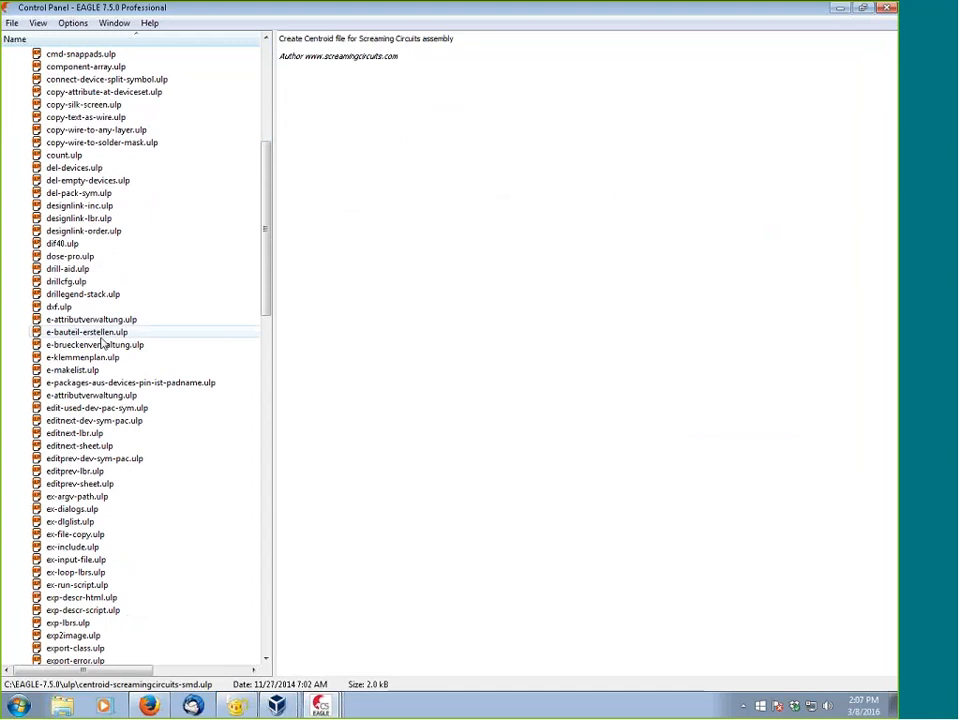
drag(266, 249, 256, 350)
click(255, 345)
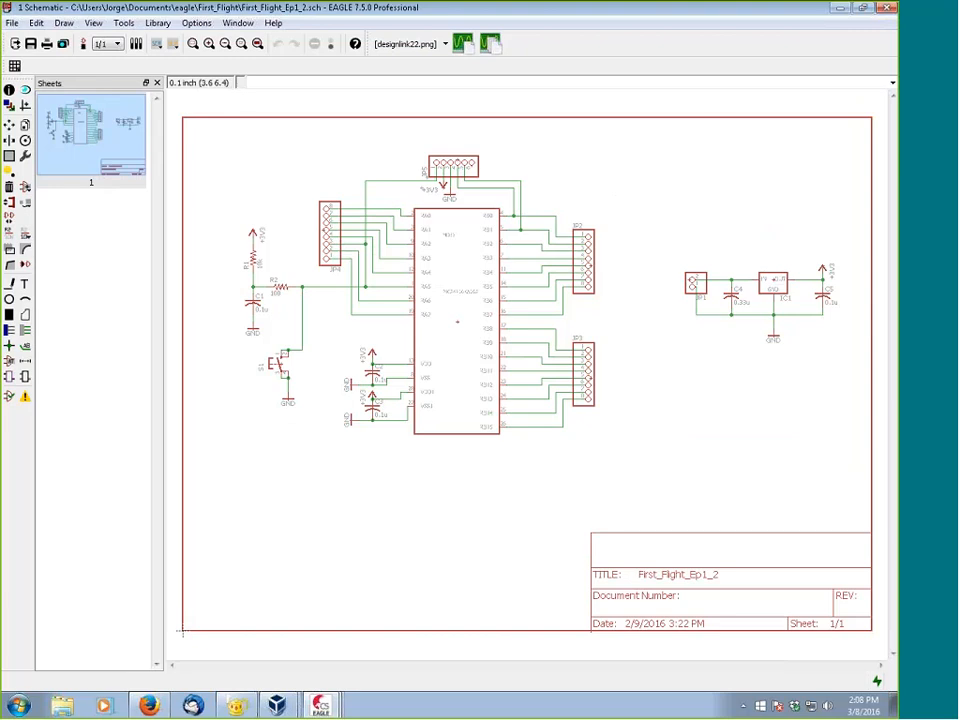
Step: Run bom.ulp on the First_Flight_Ep1_2 schematic and review the bill of materials listed by part
click(172, 44)
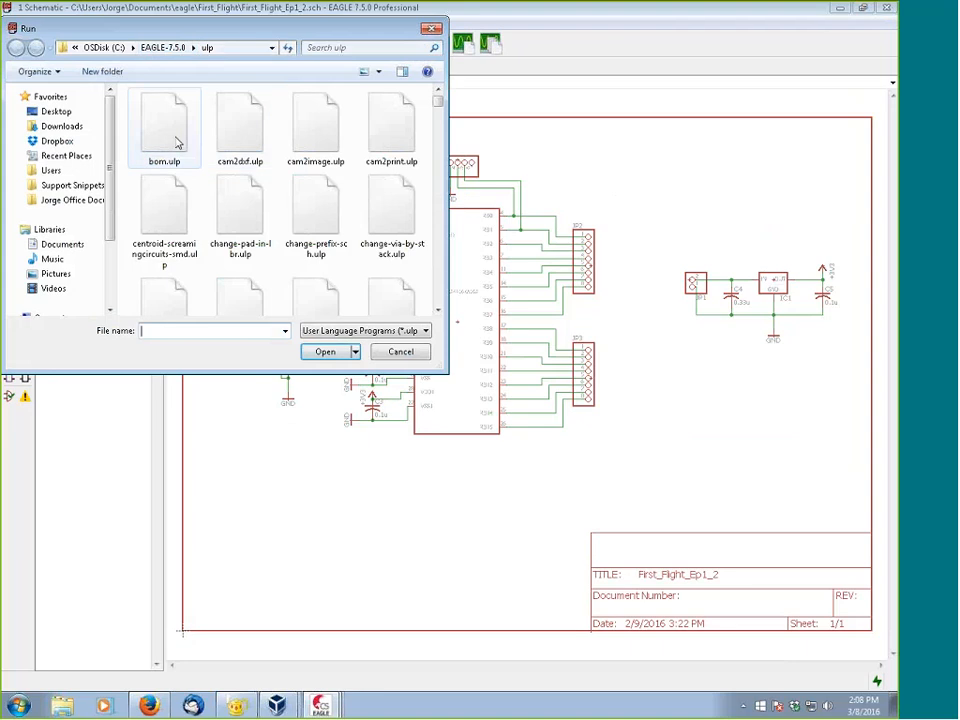
drag(165, 37, 193, 141)
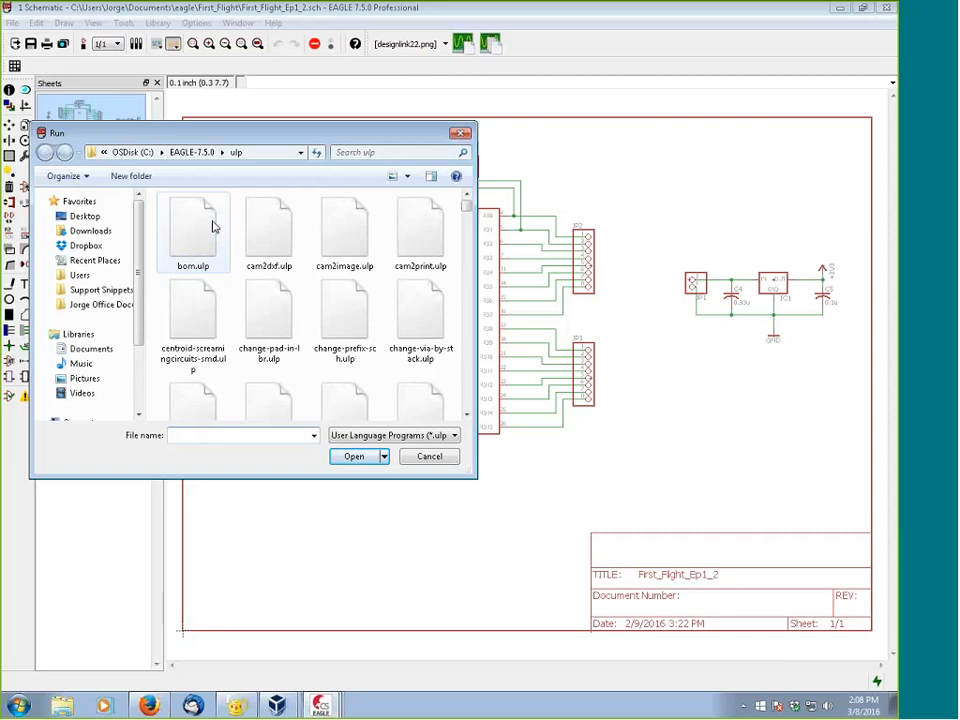
double_click(193, 228)
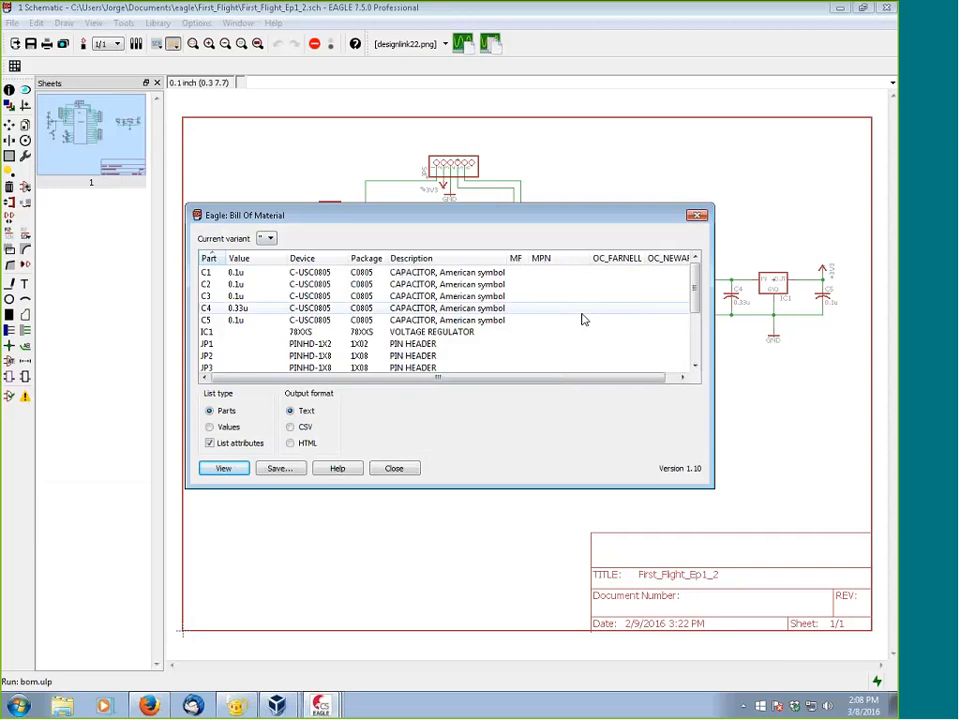
scroll(620, 310, down, 3)
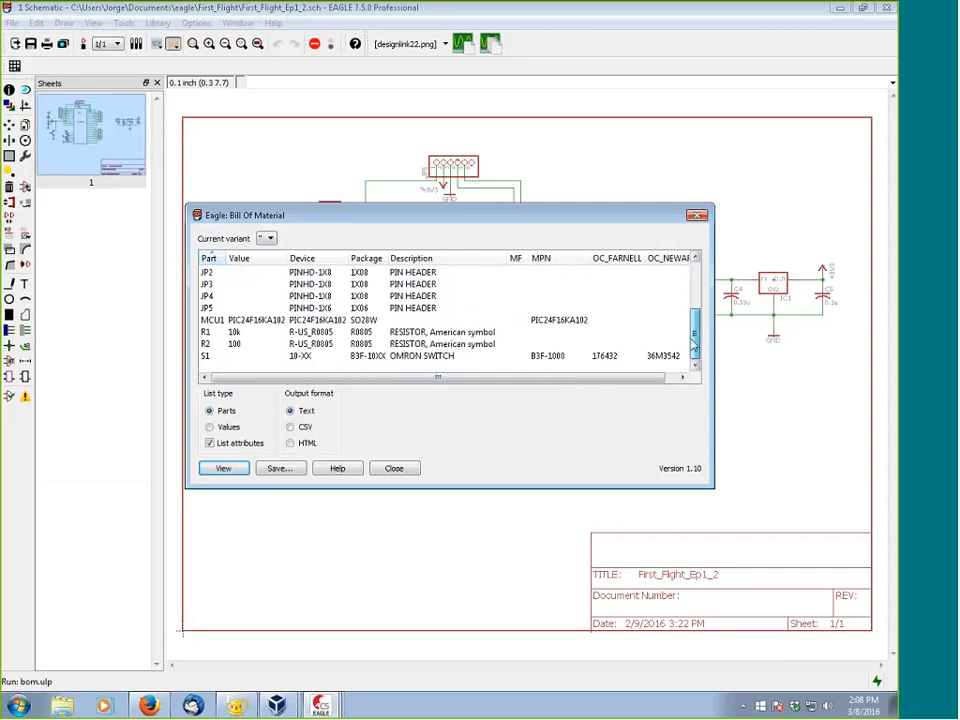
scroll(678, 285, up, 2)
scroll(680, 290, up, 1)
scroll(685, 300, down, 7)
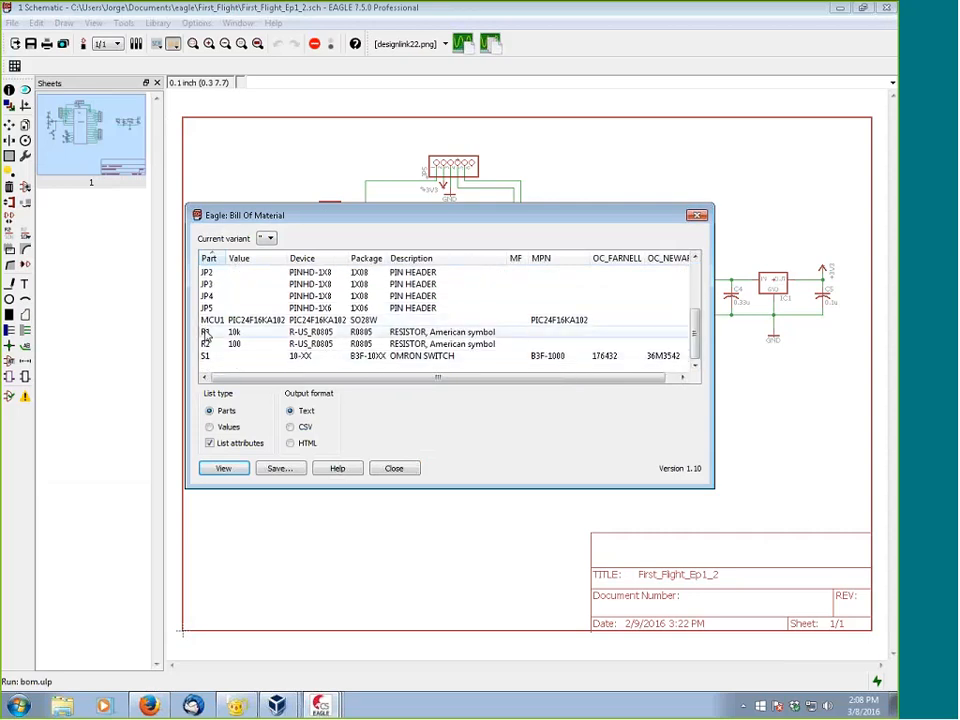
Step: List the bill of materials by values and examine its grouped parts and attribute columns
click(209, 427)
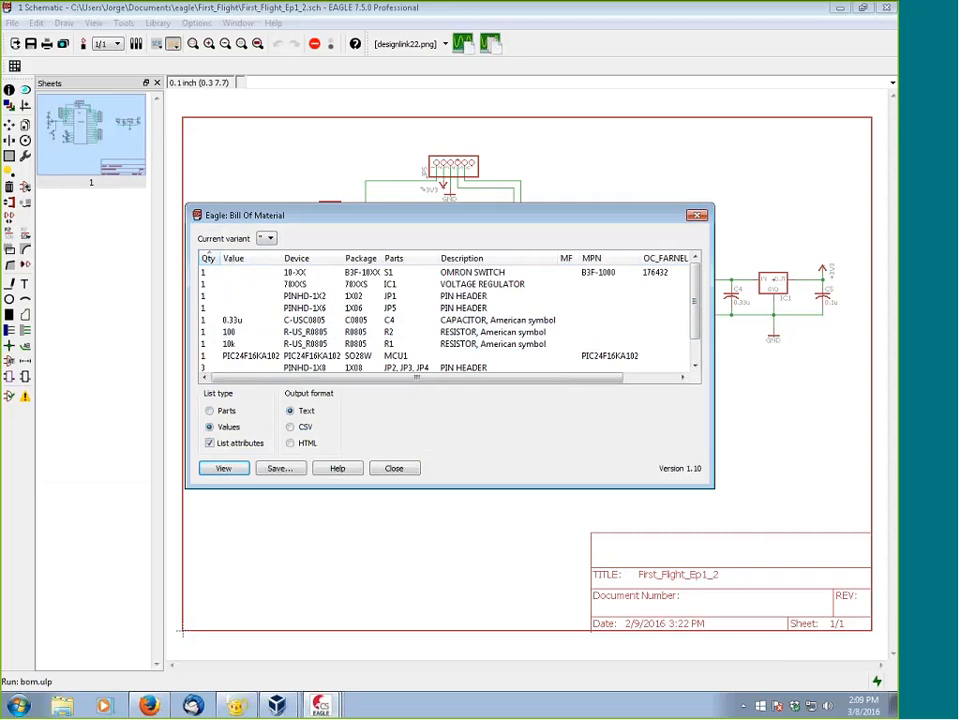
scroll(216, 366, down, 1)
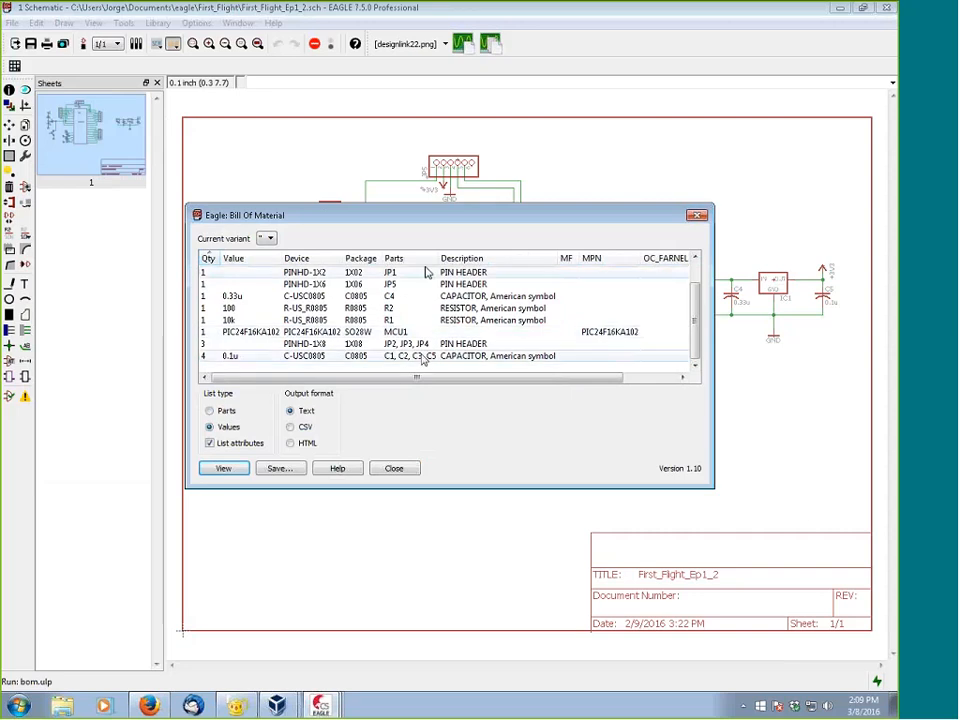
scroll(487, 384, right, 2)
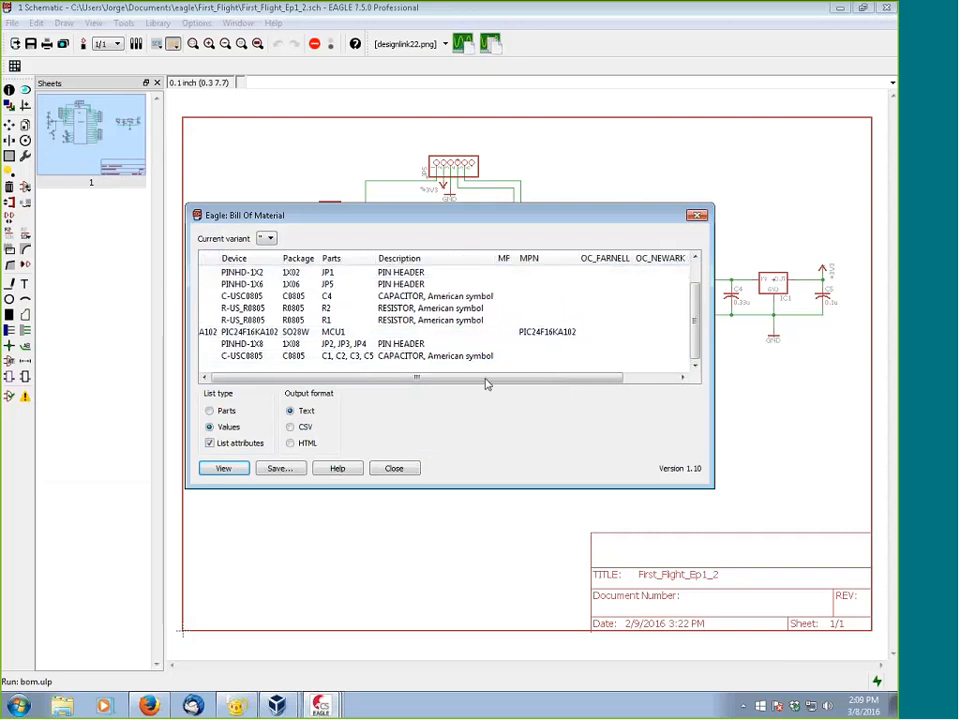
drag(485, 378, 605, 380)
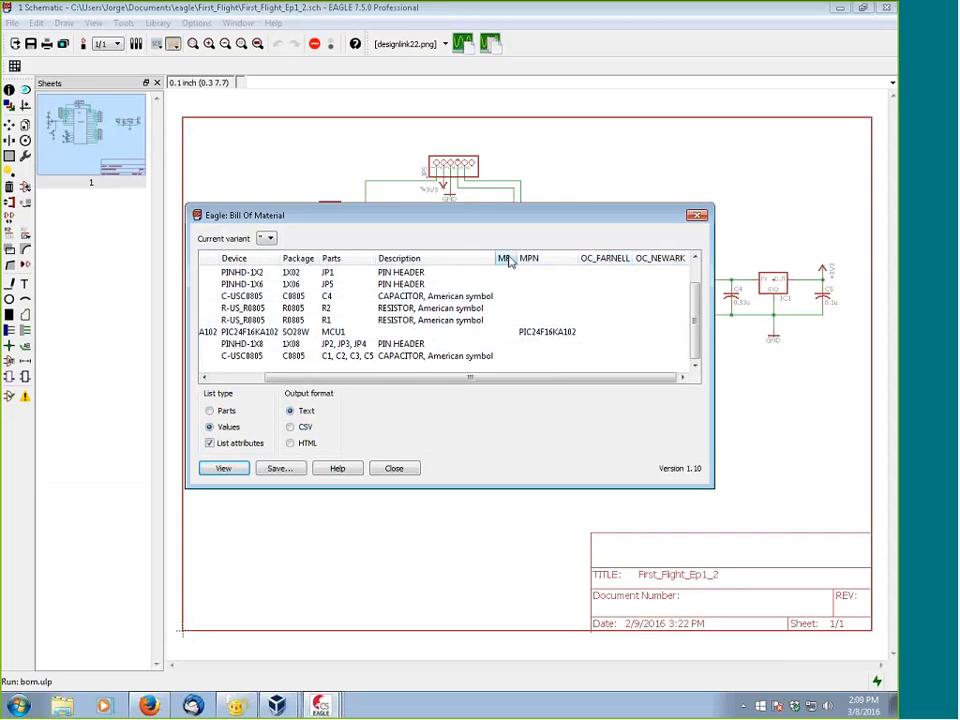
drag(355, 376, 302, 375)
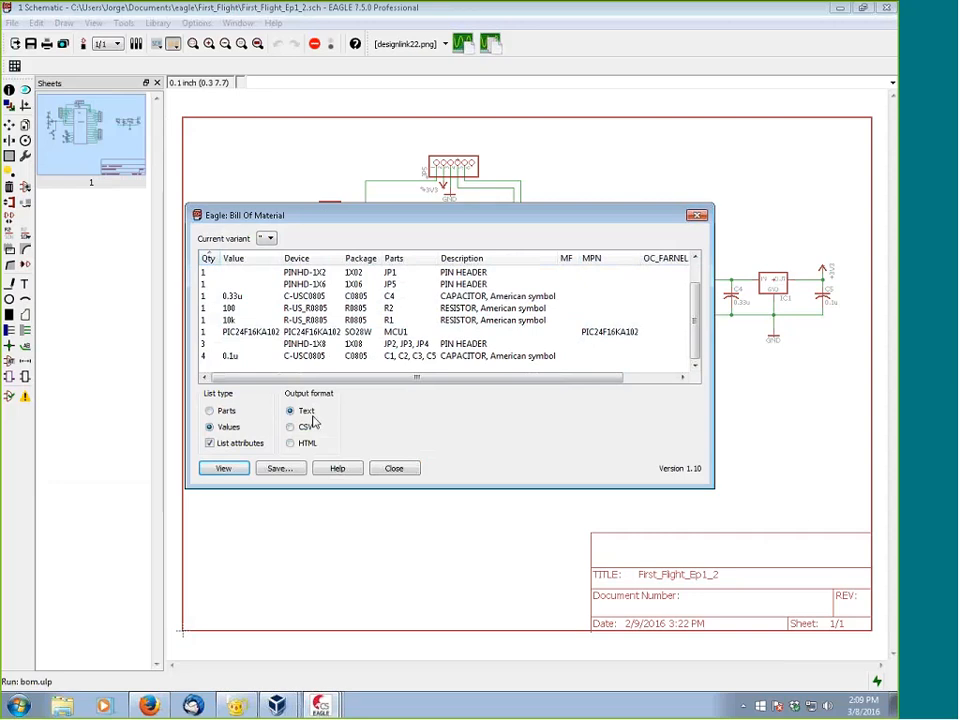
Step: Try the CSV and HTML output formats for the bill of materials, check its attribute columns, and close it without exporting
click(290, 427)
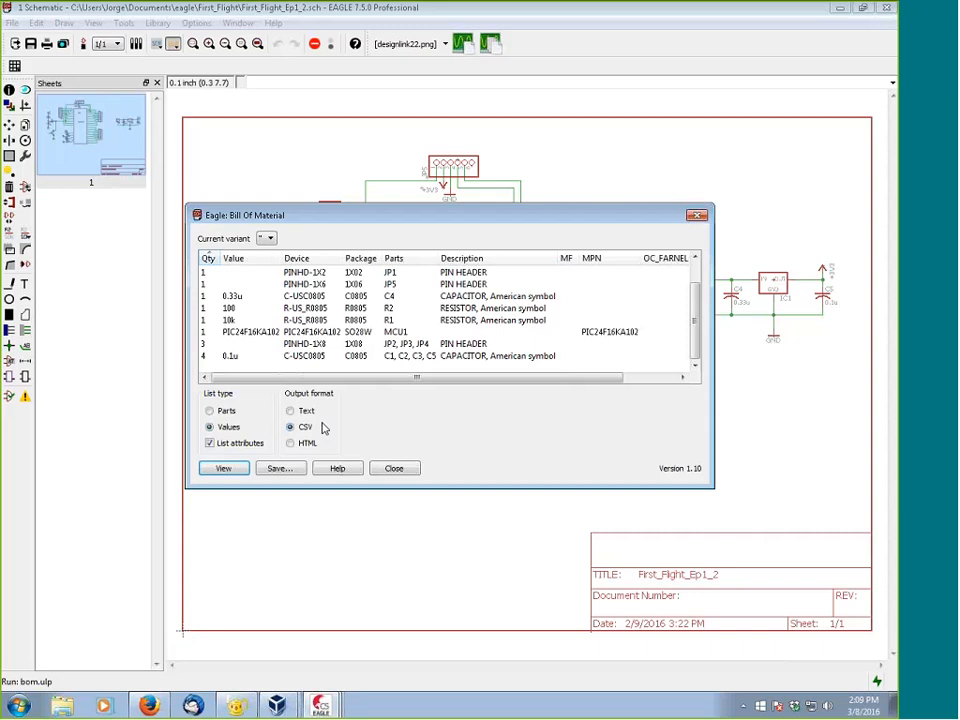
click(290, 443)
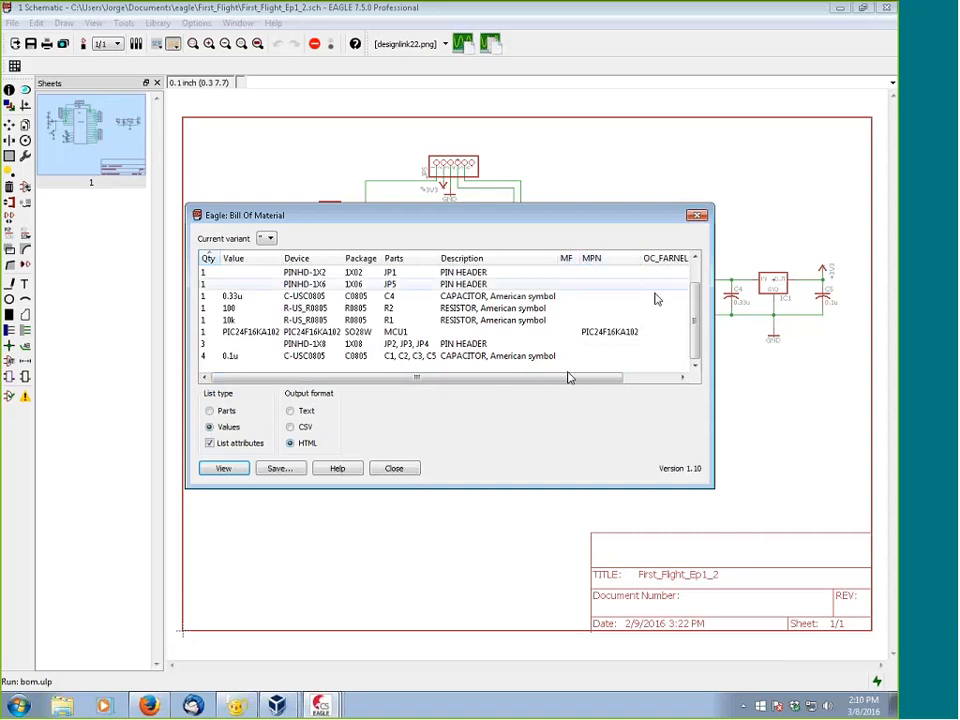
drag(615, 377, 675, 388)
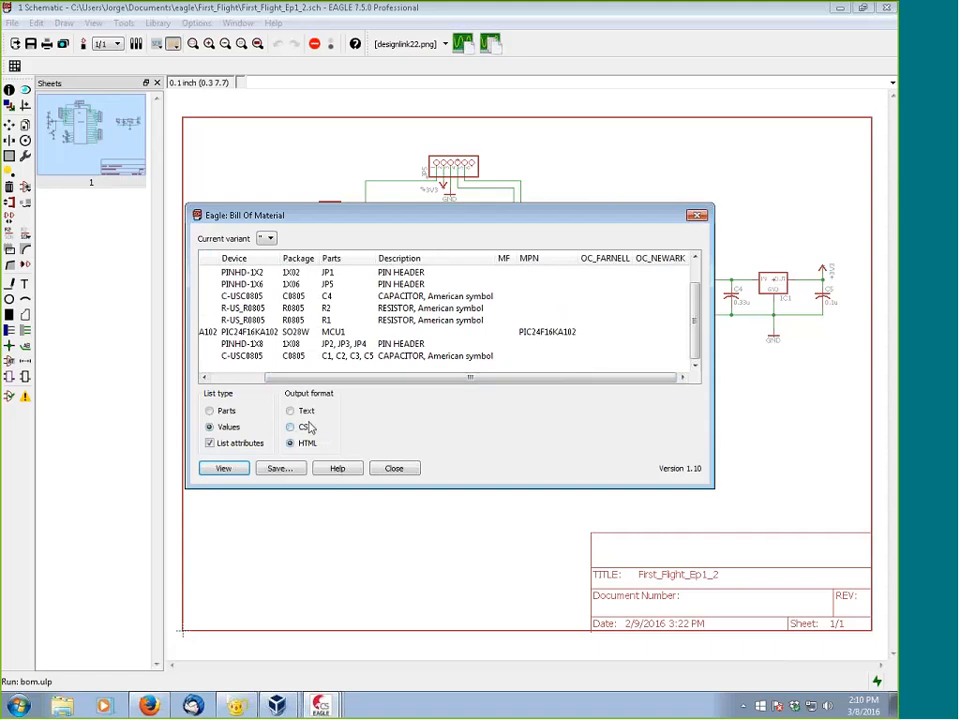
click(394, 470)
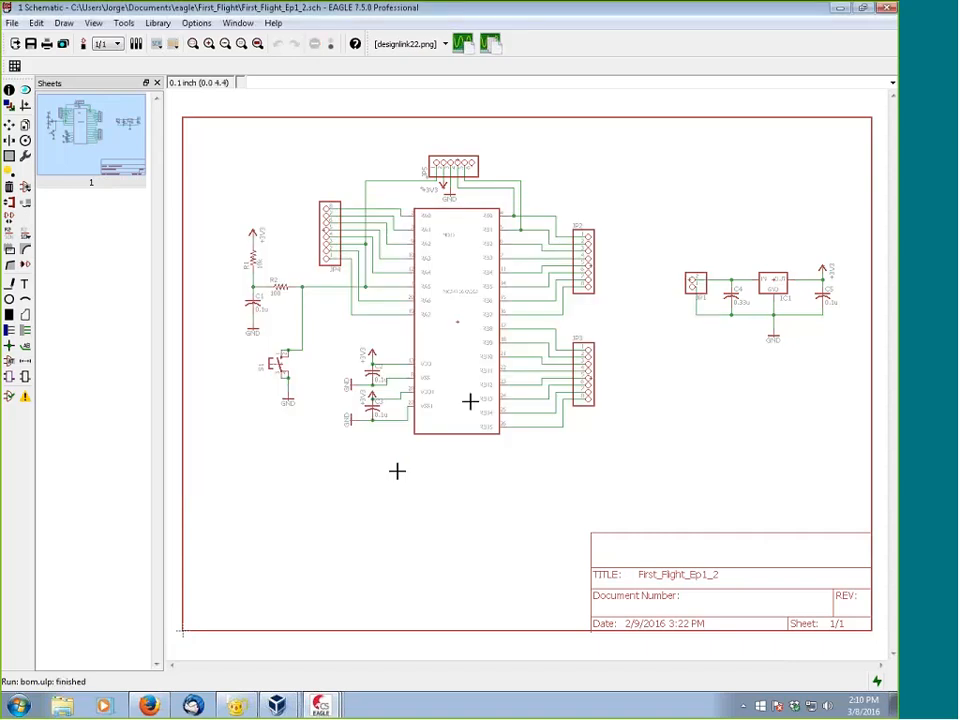
Step: Add a new attribute named MF with the value Microchip to the microcontroller MCU1 in the schematic
click(9, 362)
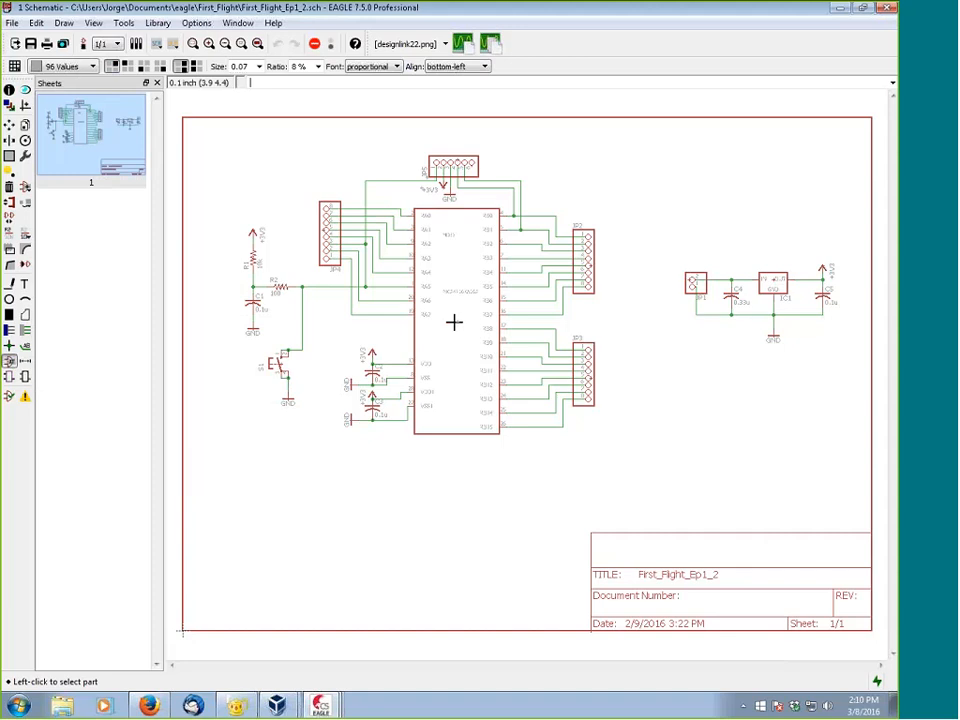
click(454, 321)
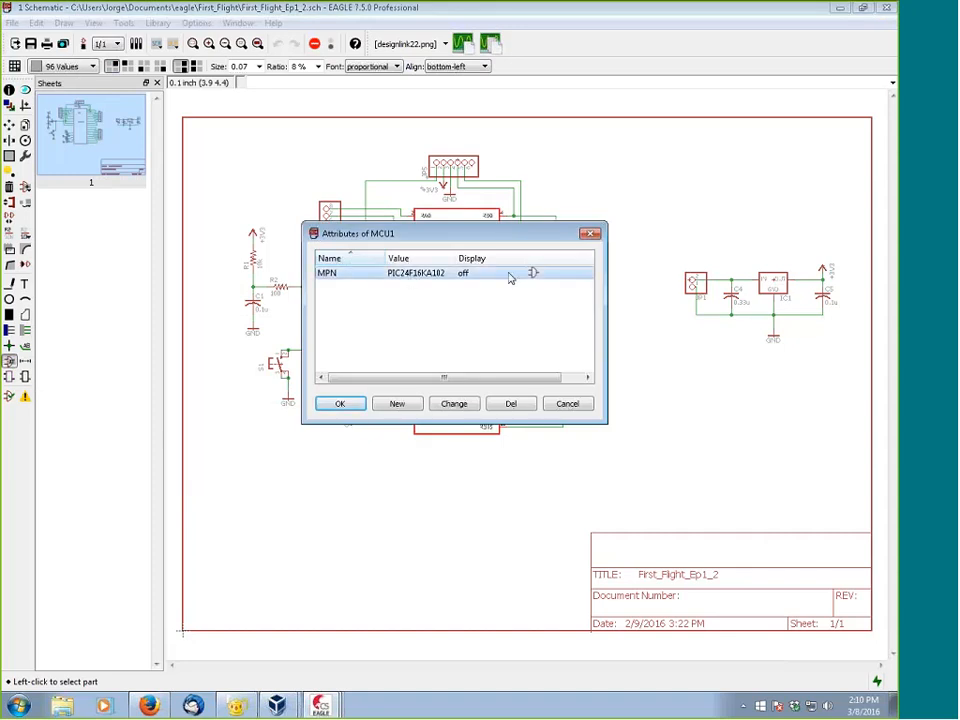
click(413, 404)
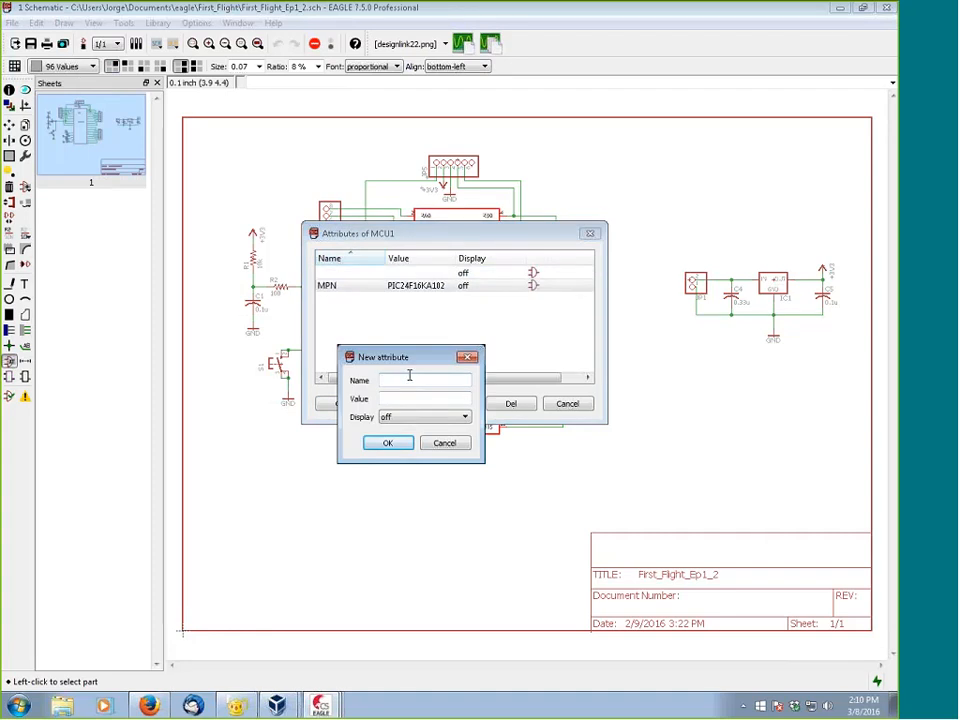
click(409, 375)
text(MP)
key(Tab)
text(MIc)
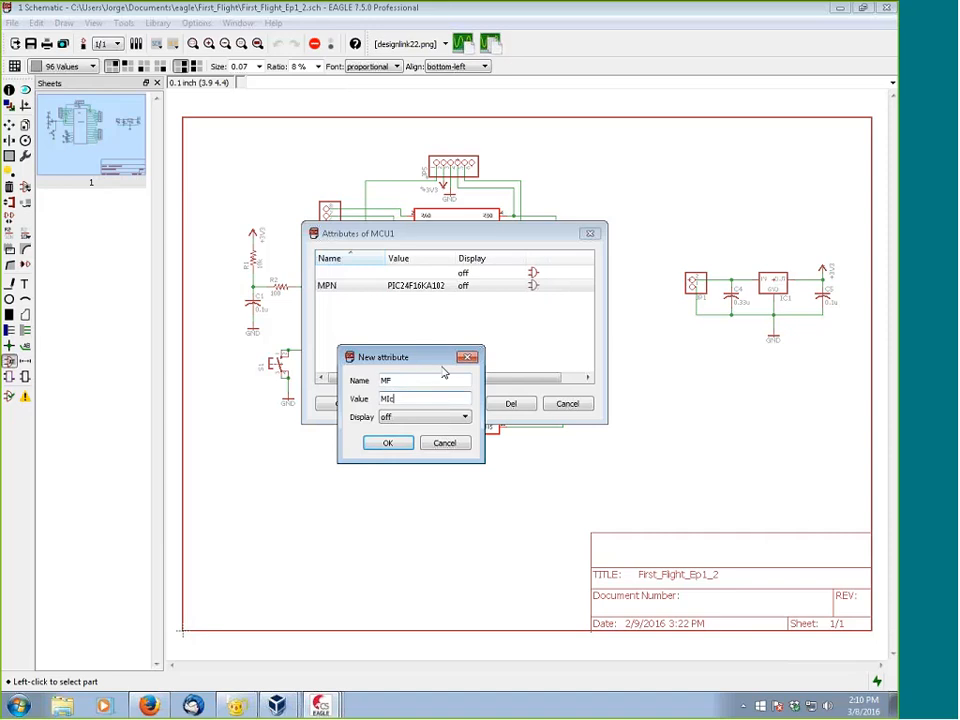
key(BackSpace)
text(crochip)
click(390, 446)
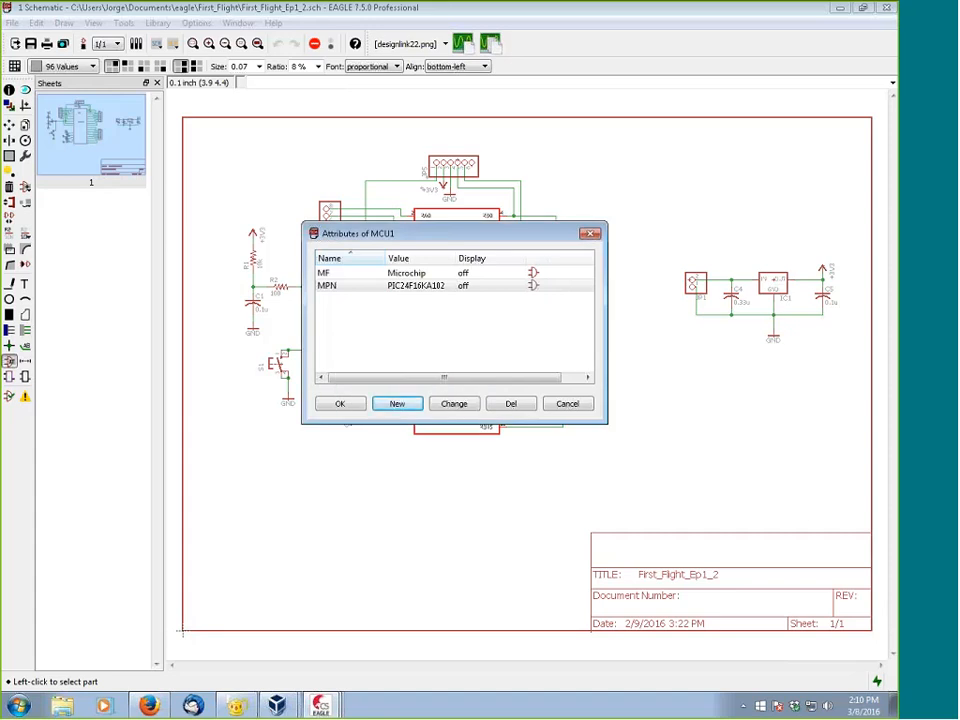
click(355, 288)
click(341, 404)
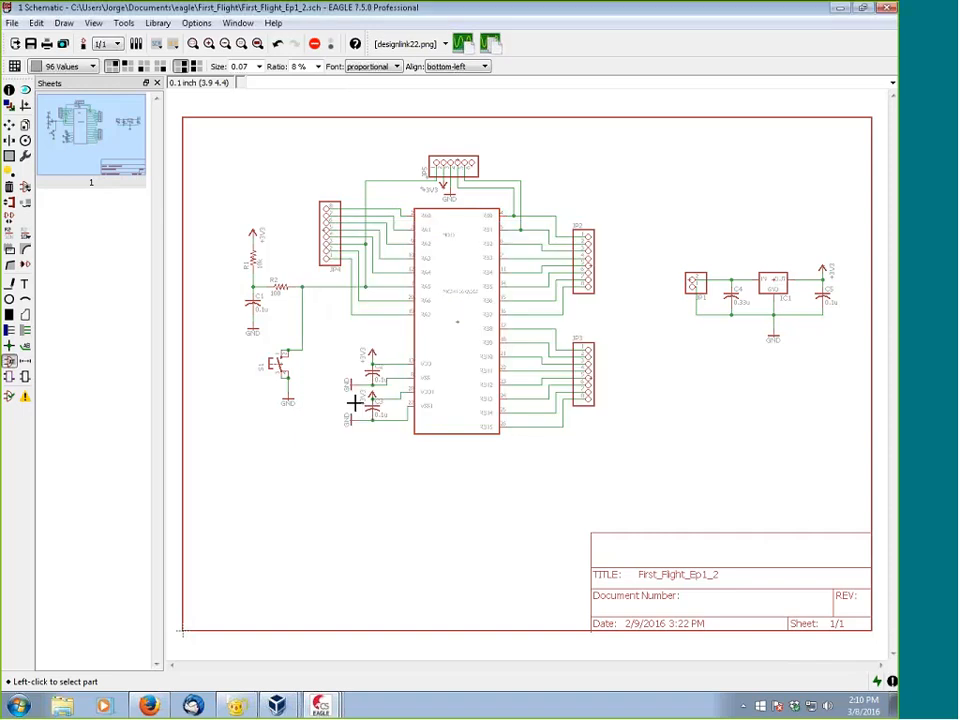
Step: Check the attributes of resistors R2 and R1 and capacitor C1, closing each list without changes
click(279, 290)
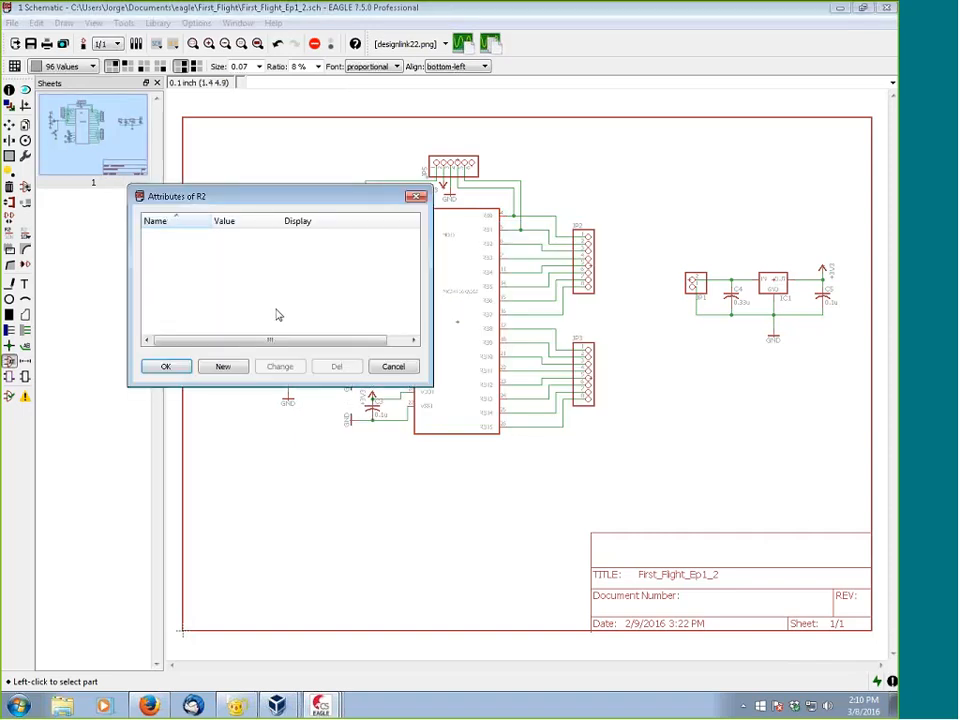
click(398, 368)
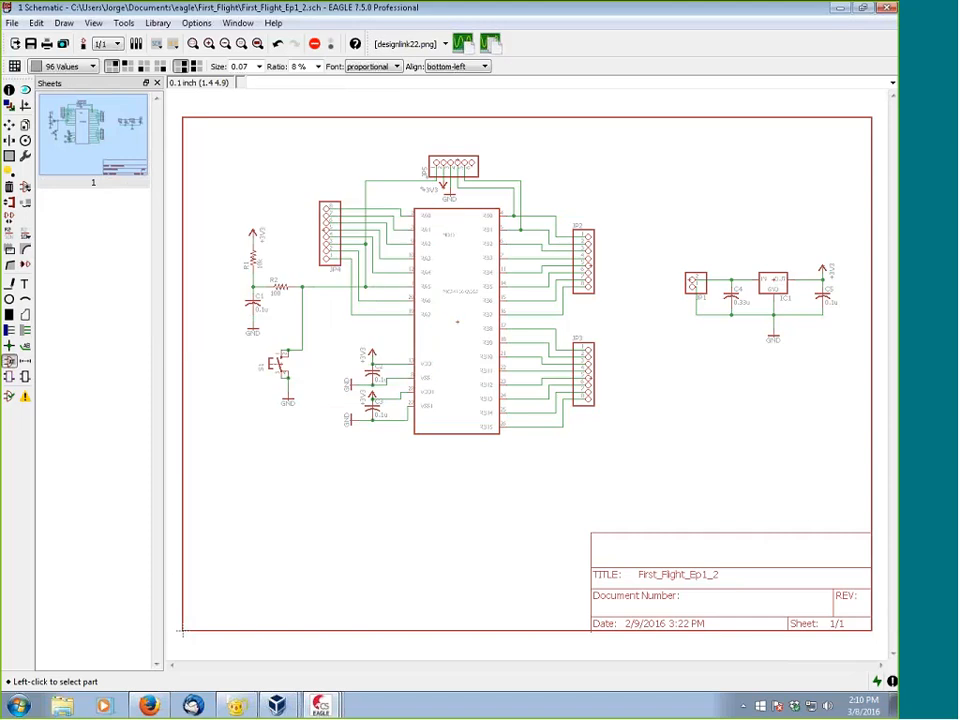
click(253, 250)
click(393, 366)
click(253, 306)
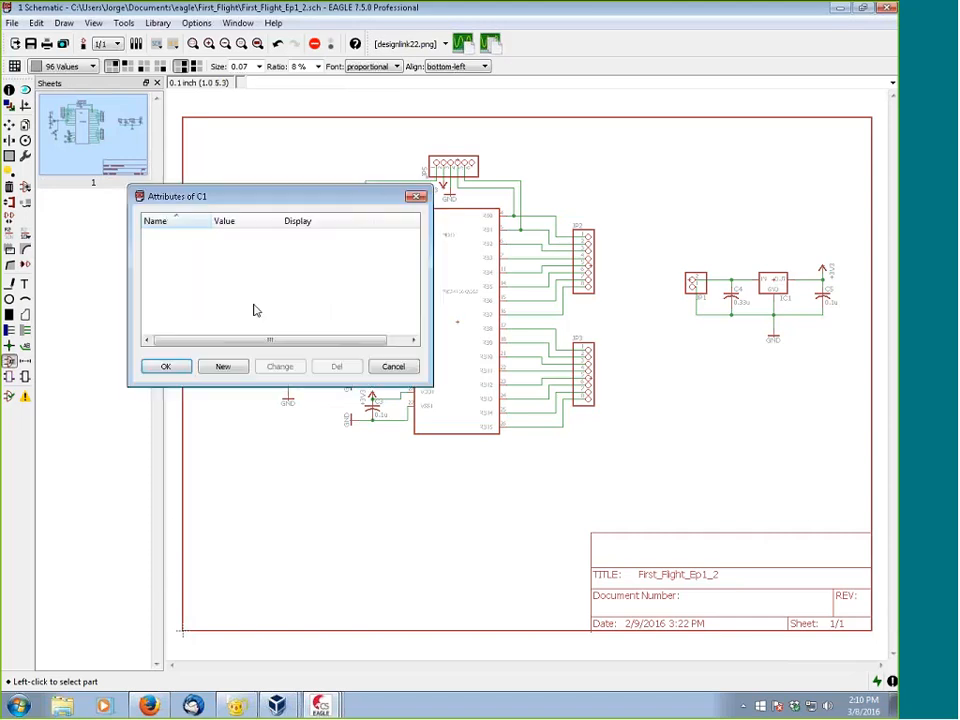
click(400, 367)
Step: Check the attributes of pin headers JP5 and JP4 and voltage regulator IC1, leaving them as they are
click(463, 163)
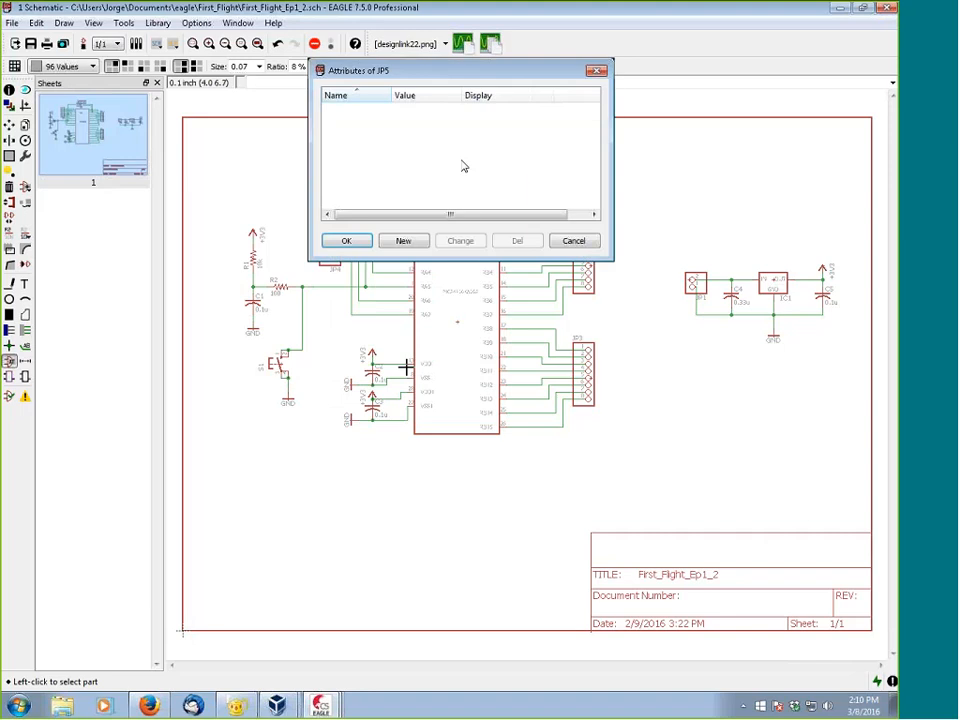
click(574, 240)
click(768, 288)
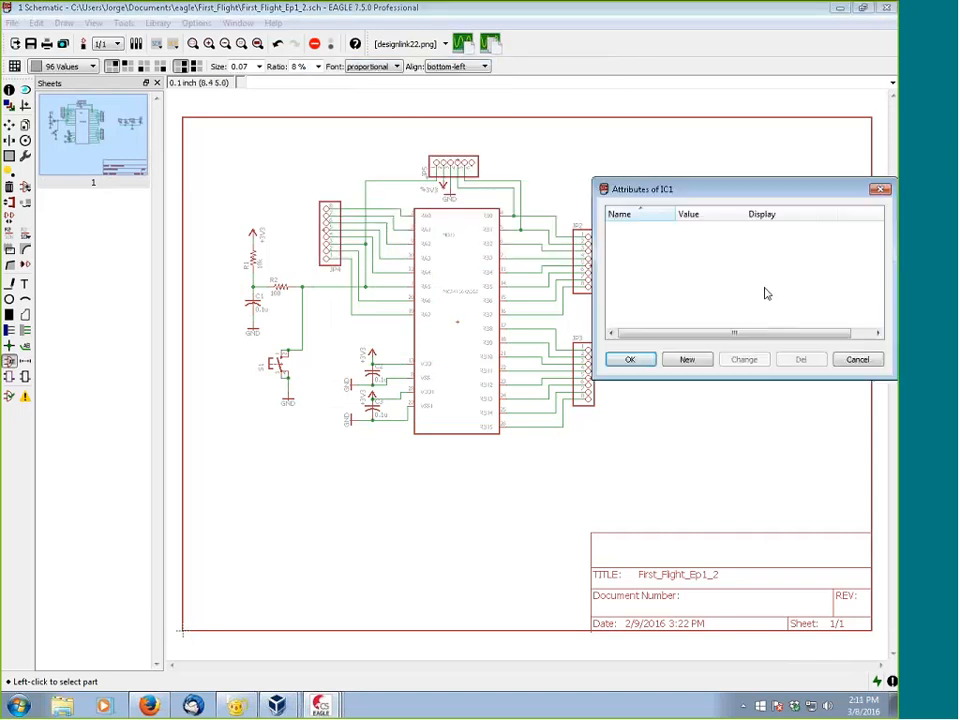
click(857, 360)
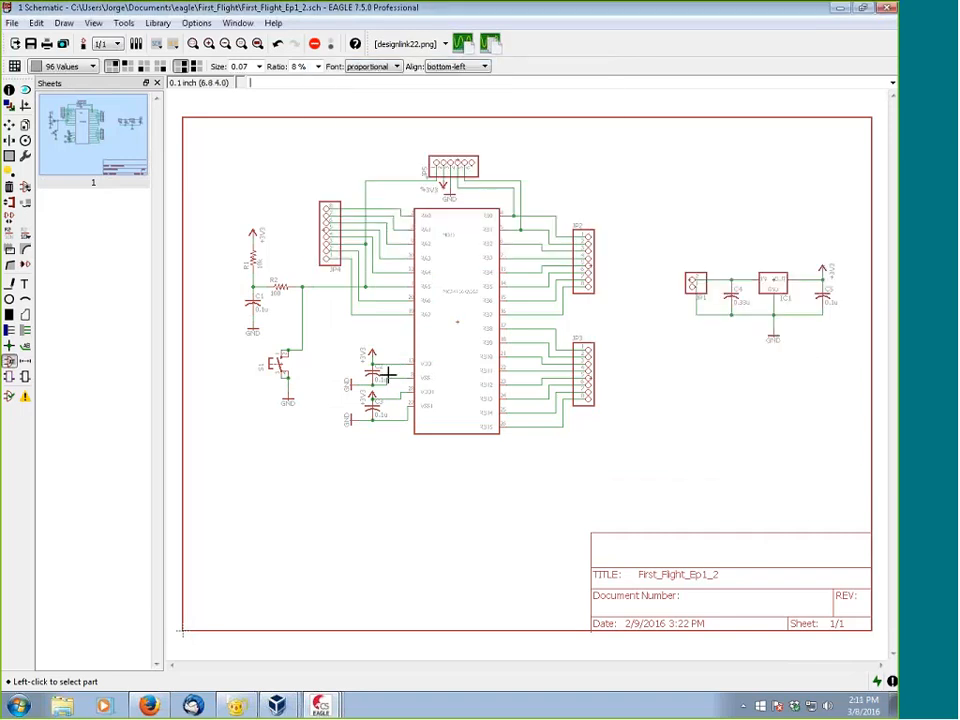
click(324, 236)
click(434, 311)
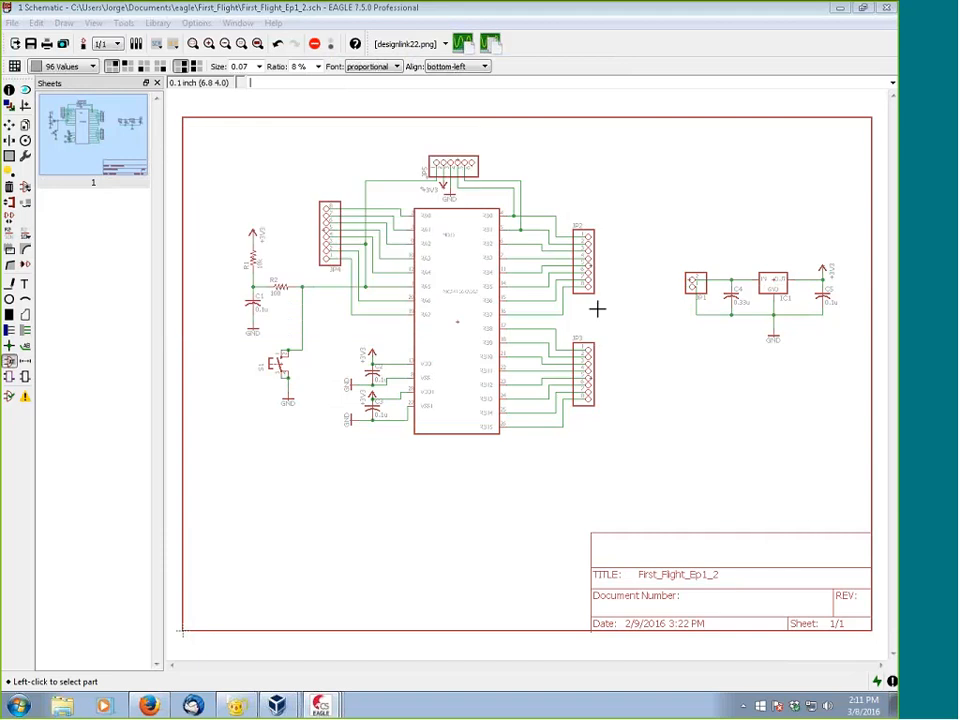
click(776, 286)
click(859, 362)
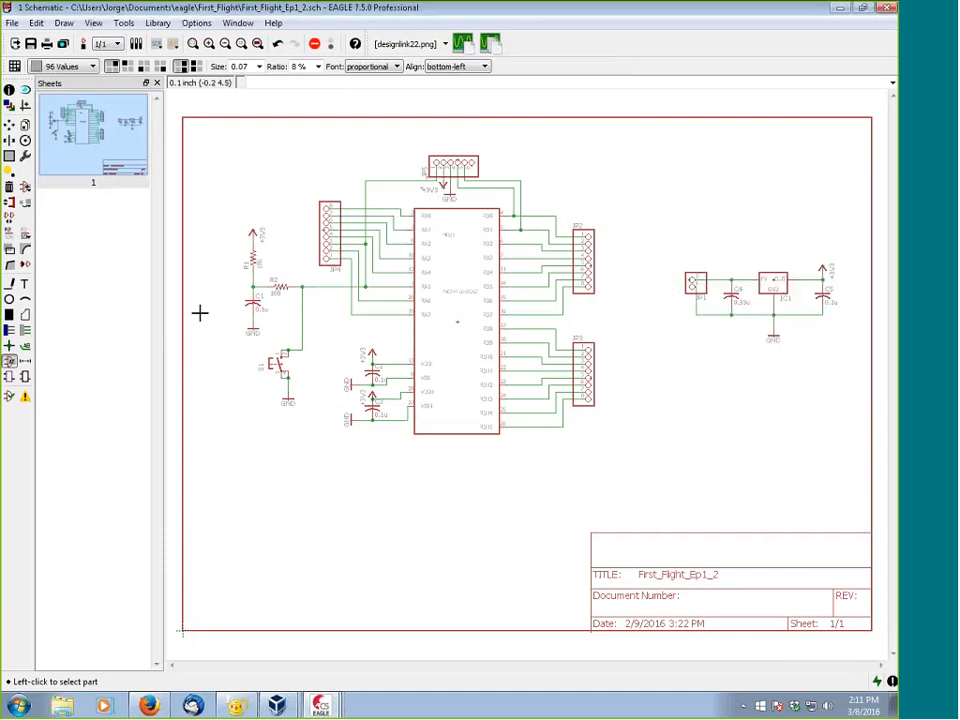
Step: Run bom.ulp again, examine the MF and MPN columns for the microcontroller MCU1, and close the bill of materials
click(173, 44)
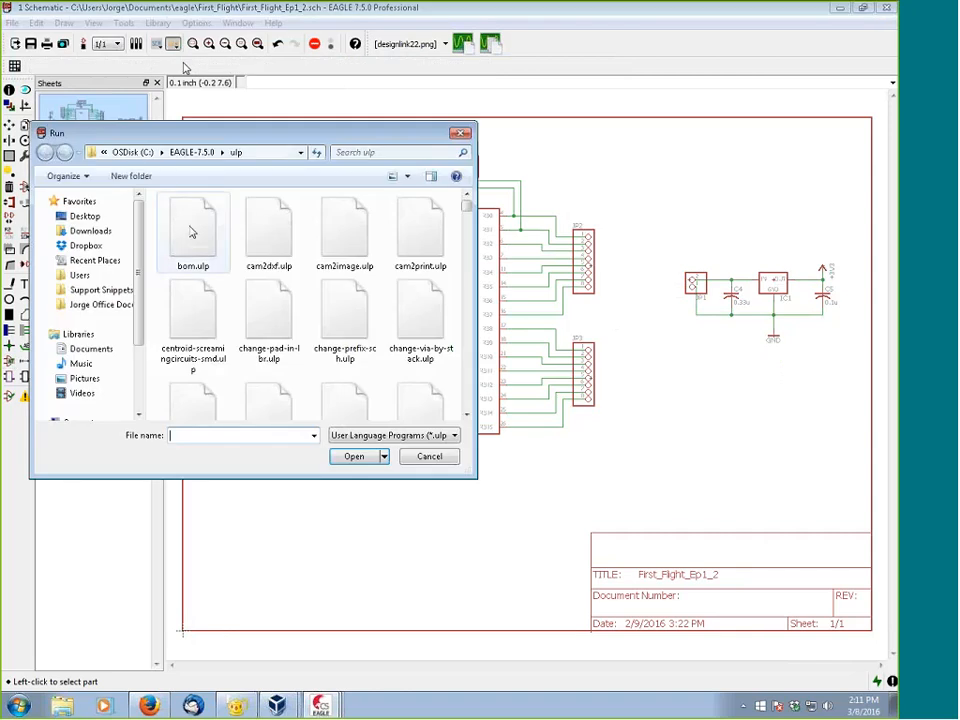
double_click(193, 230)
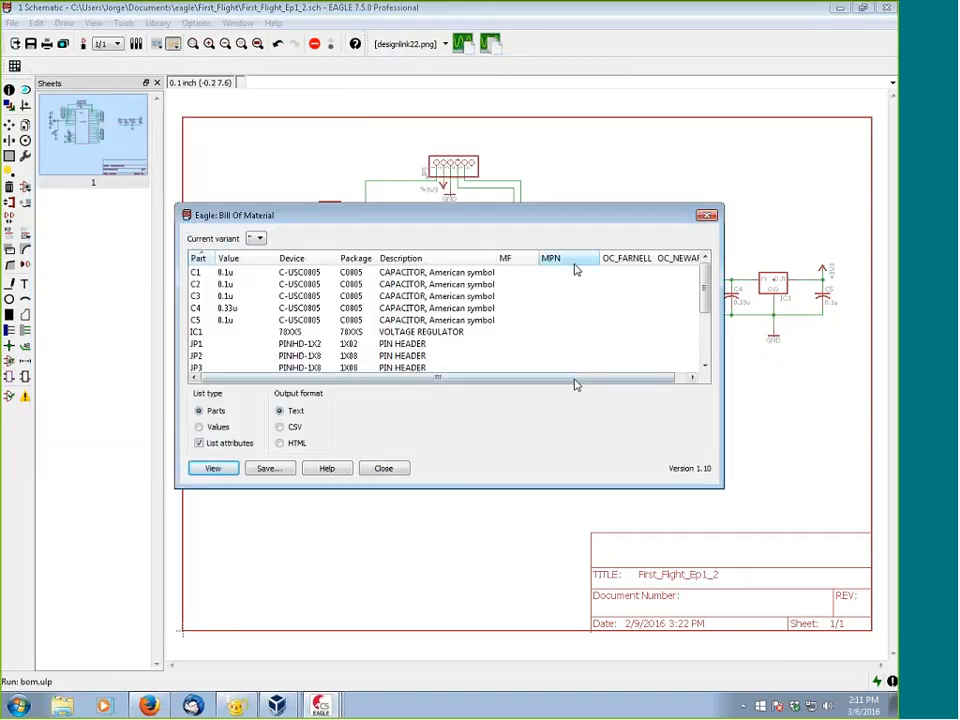
drag(576, 378, 652, 377)
scroll(612, 331, down, 1)
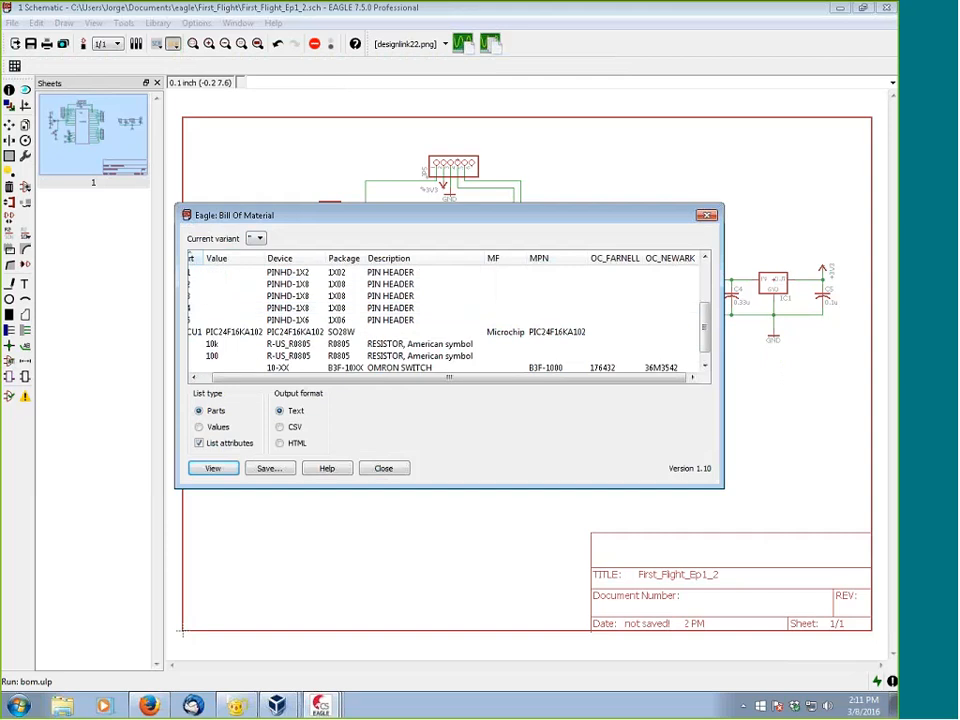
click(380, 334)
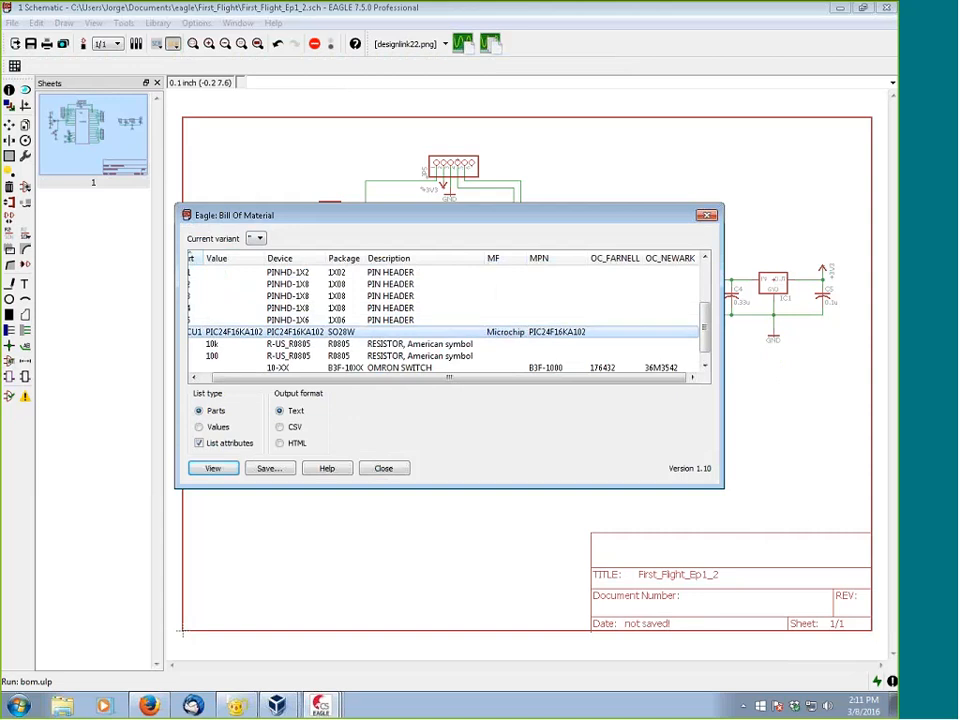
click(383, 468)
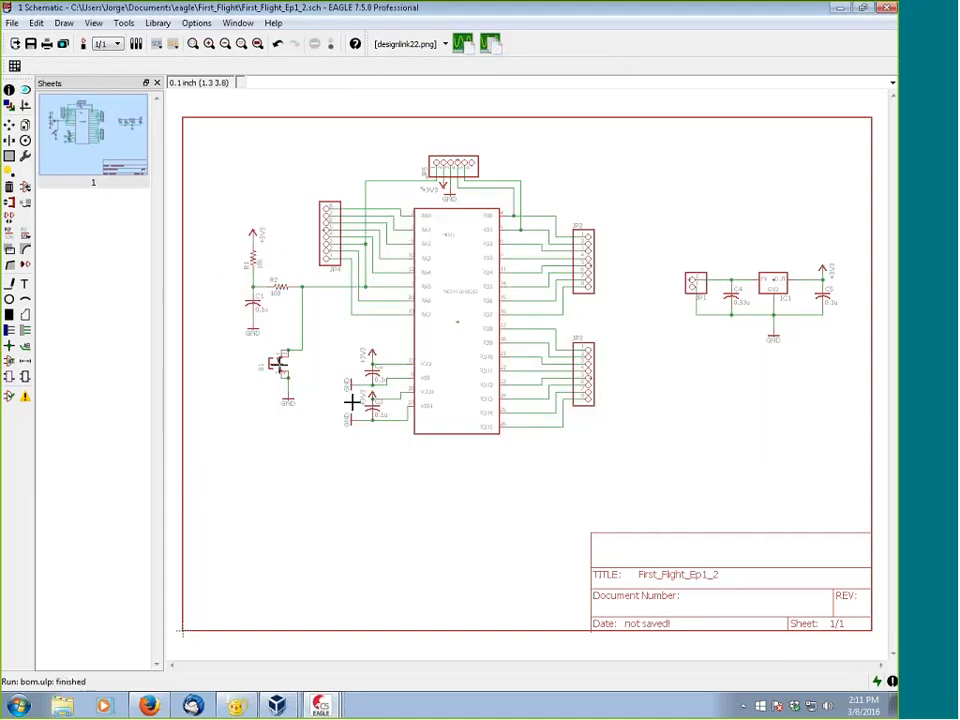
Step: Review the manufacturer and order code attributes of switch S1 and close the list without changes
click(9, 360)
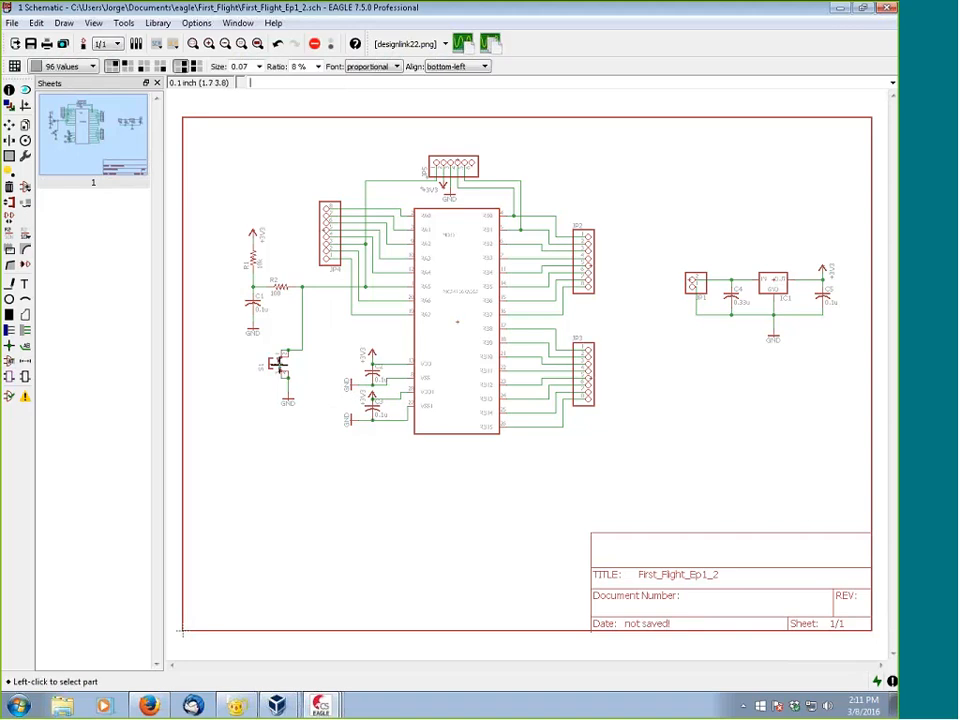
click(281, 365)
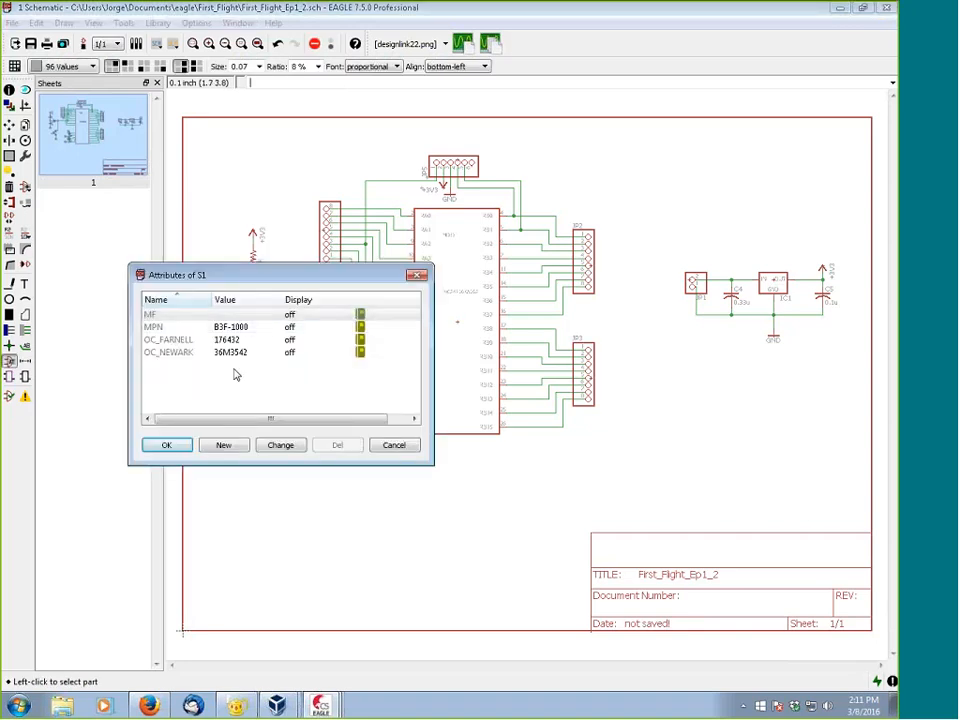
click(409, 449)
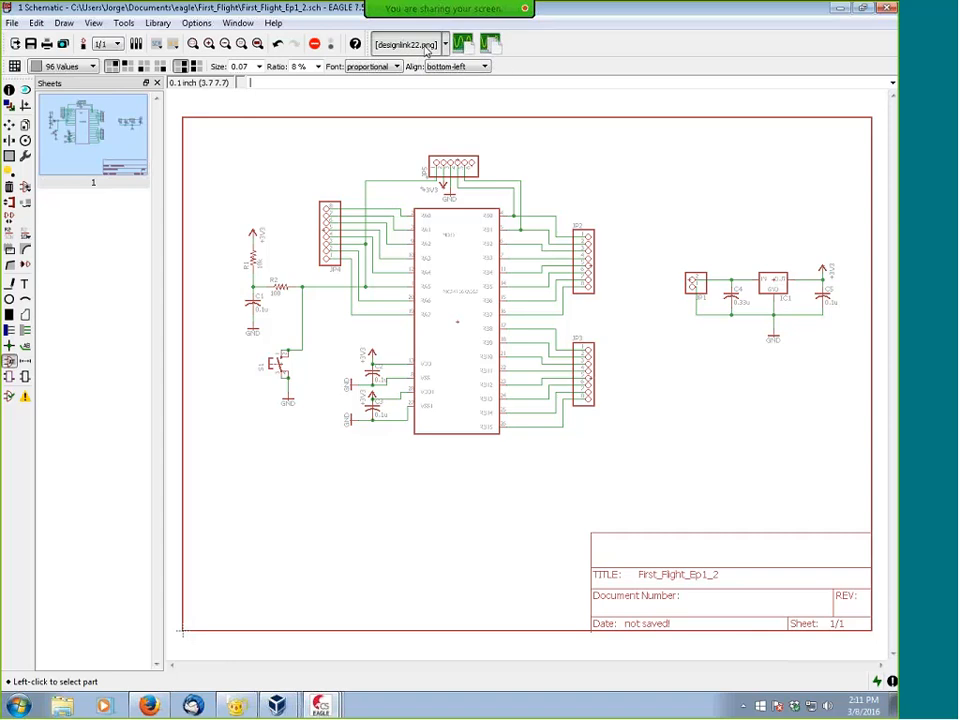
Step: Run a general DesignLink search for LM555, review the listed parts, and close the search
click(427, 48)
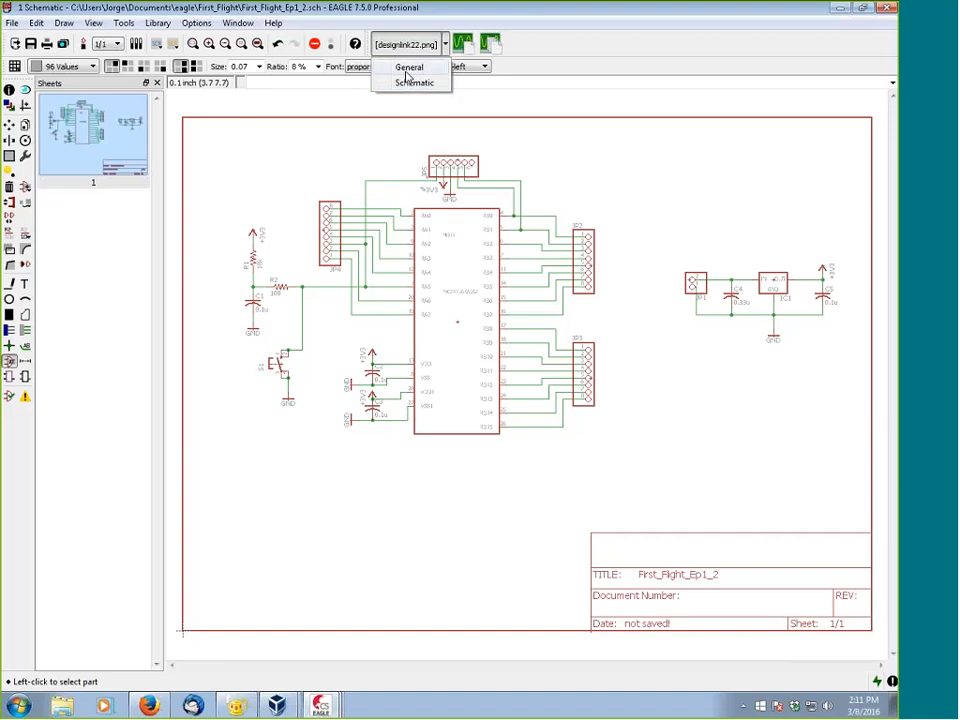
click(406, 68)
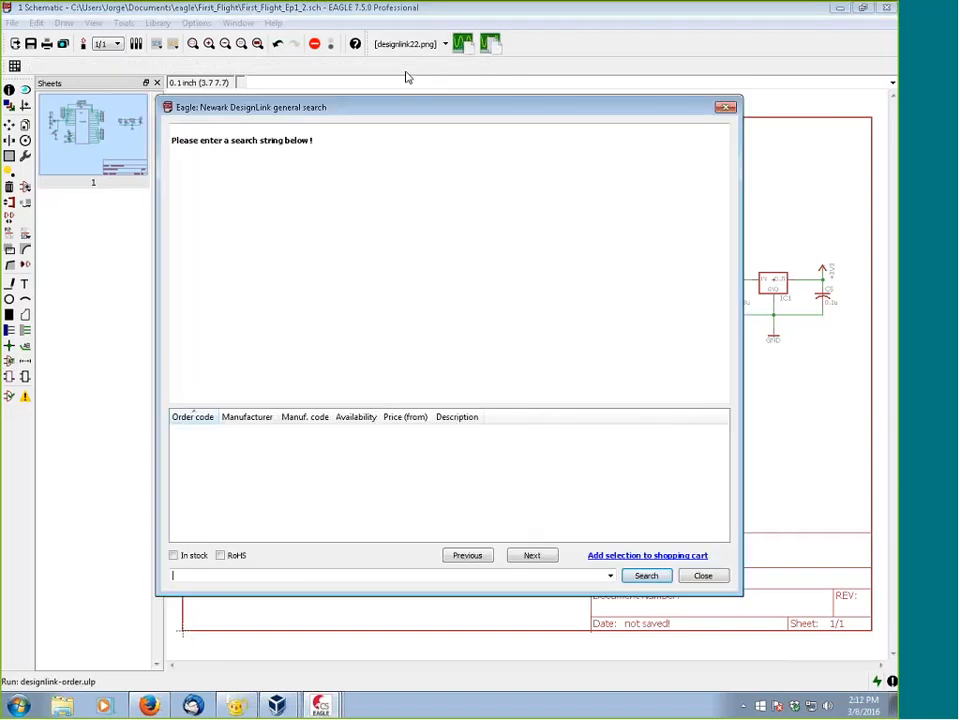
text(LM555)
key(Return)
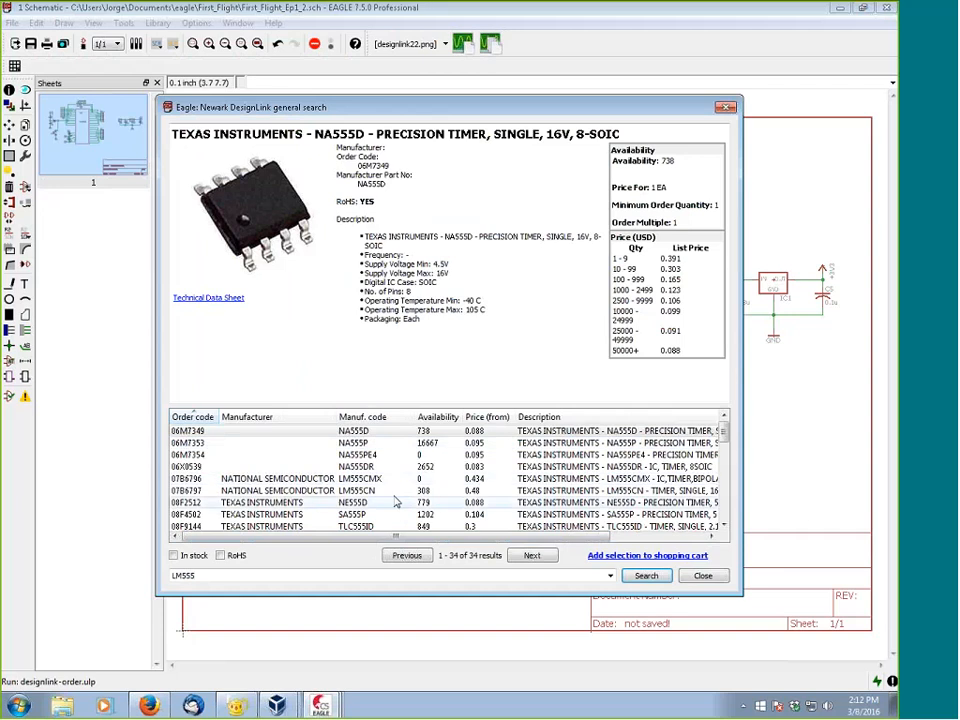
click(723, 580)
Step: Start the DesignLink schematic part search, search for "0.1uF 0805 capacitor", and choose AVX 08055C104KAT2A for the 0.1u capacitors
click(445, 44)
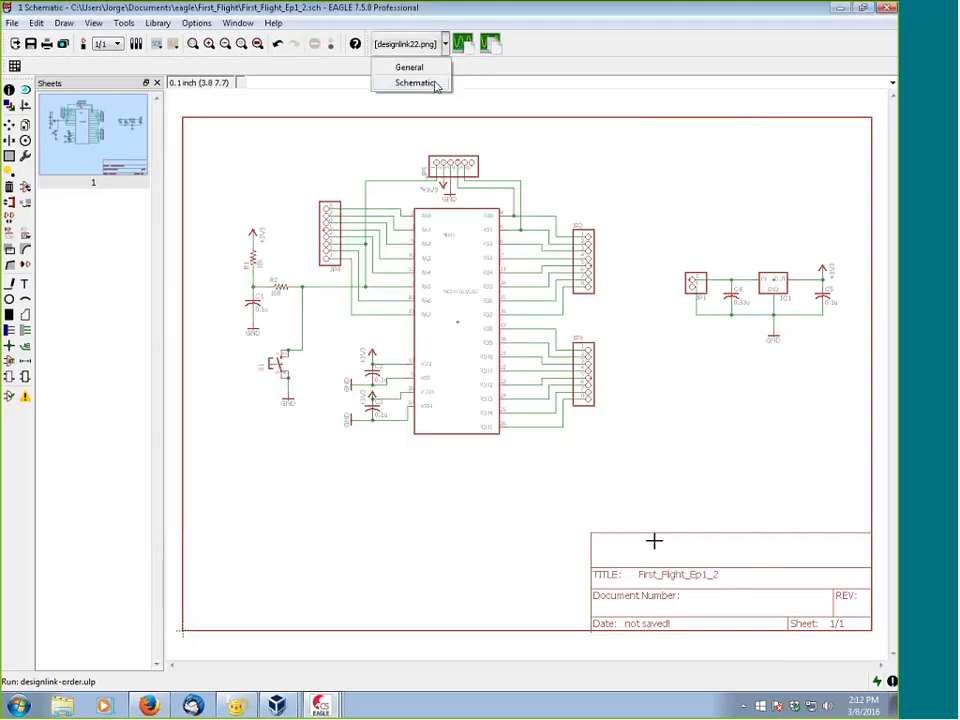
click(416, 83)
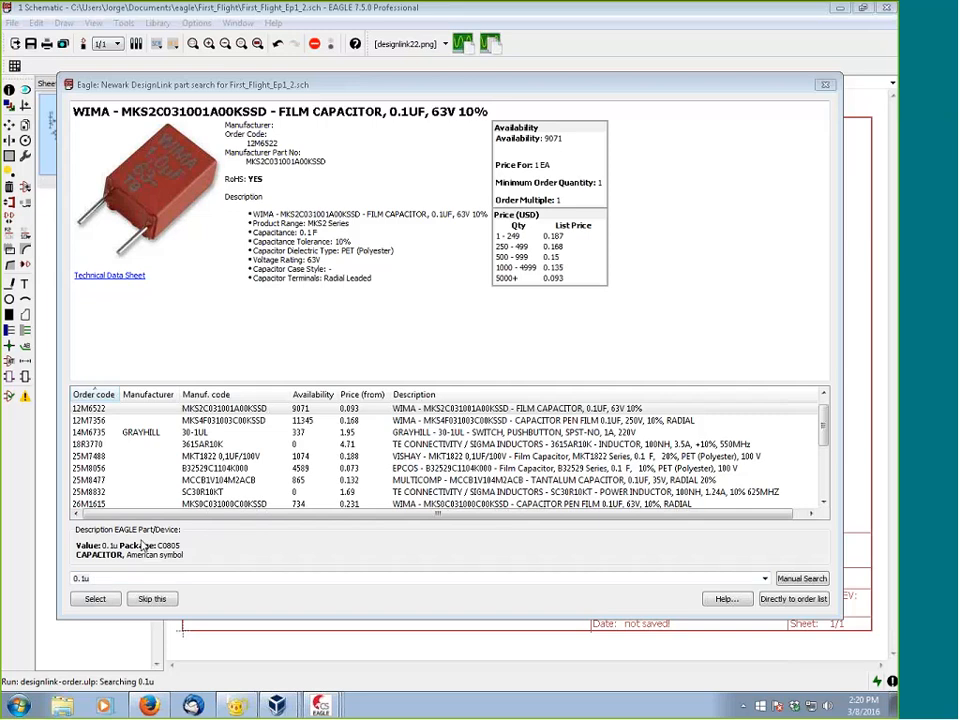
click(96, 577)
click(105, 577)
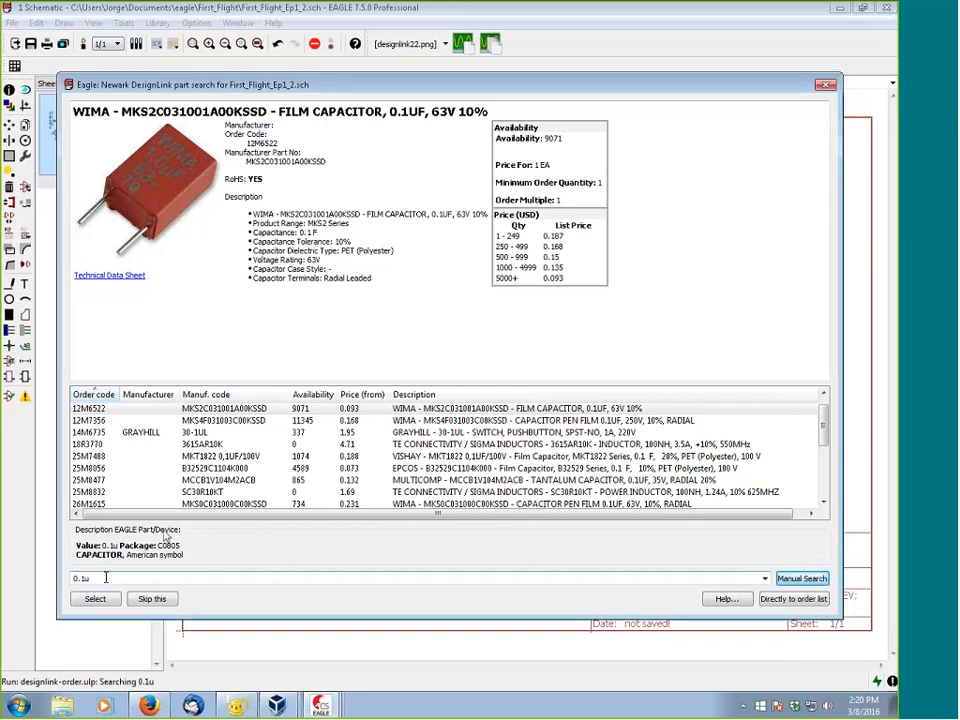
text(F)
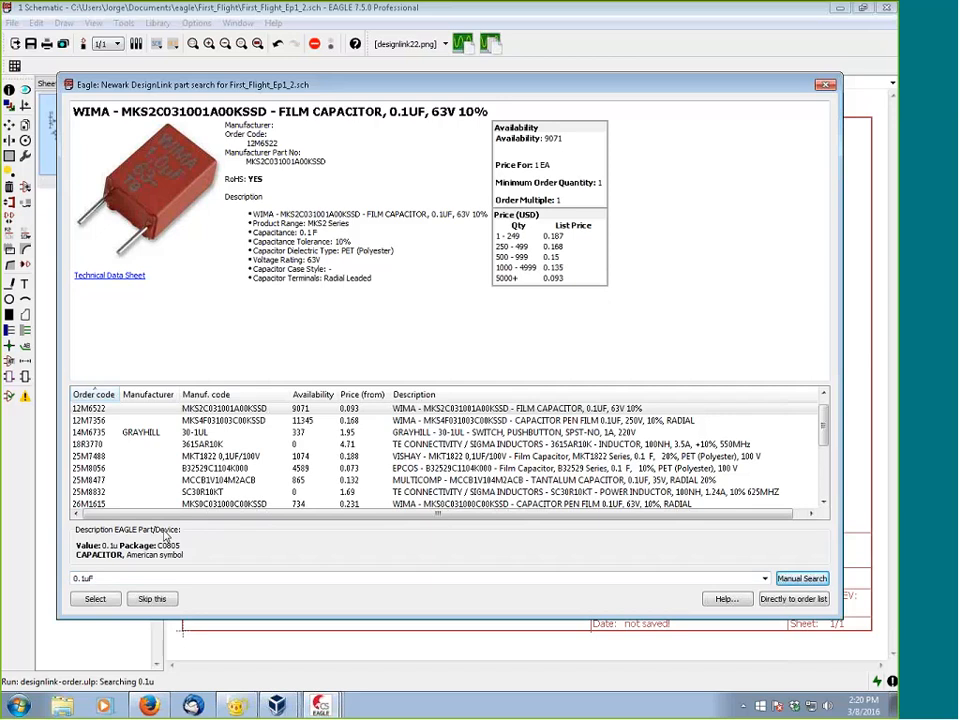
text( 0805 capacitor)
click(800, 578)
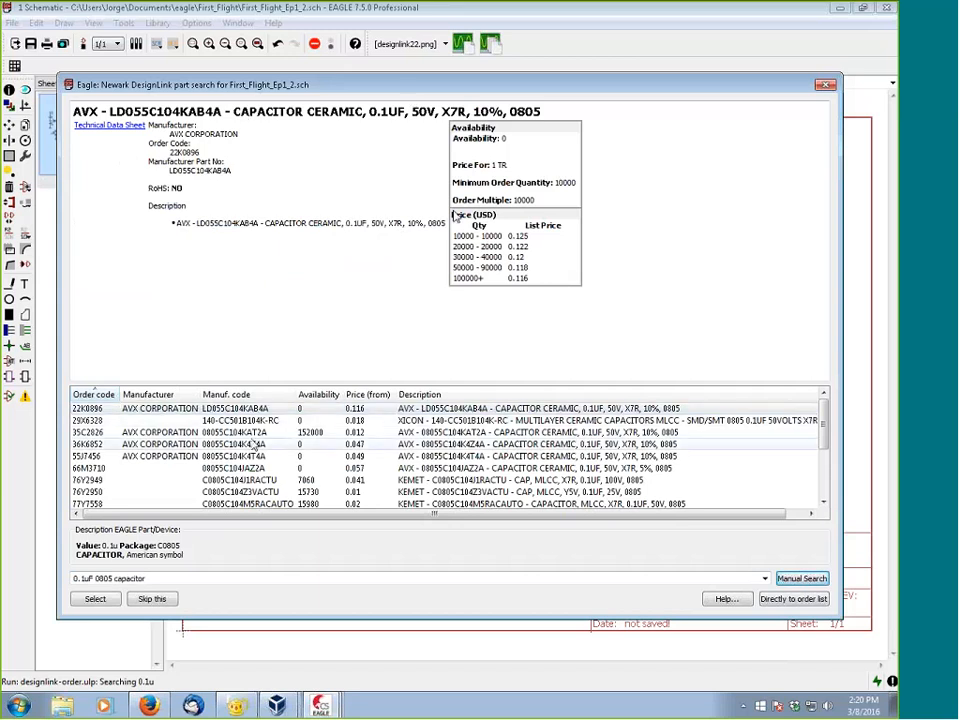
click(255, 432)
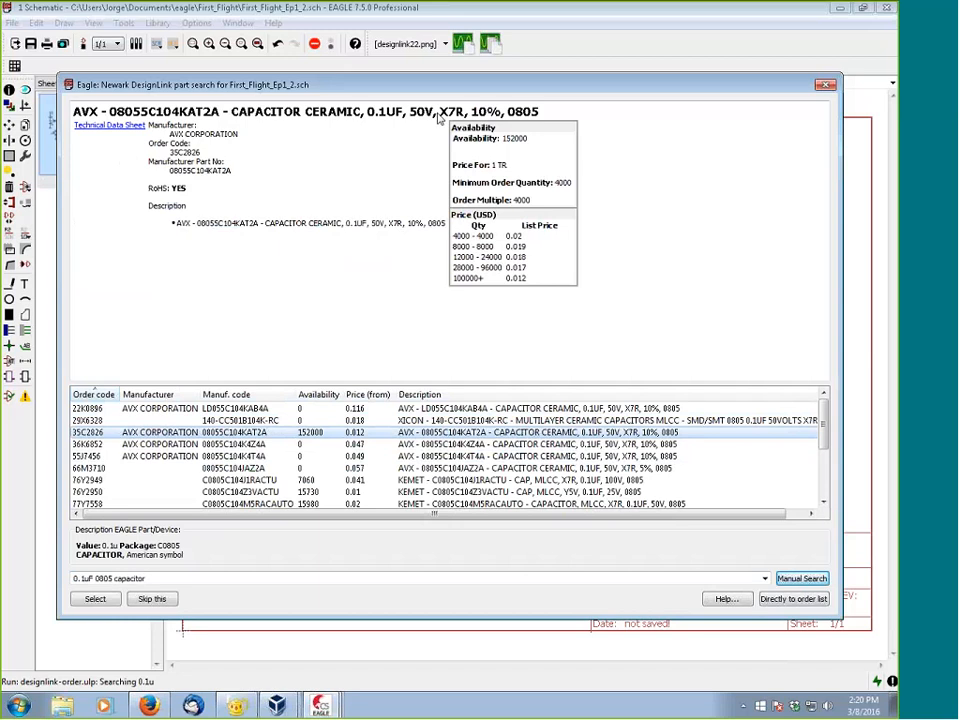
click(112, 603)
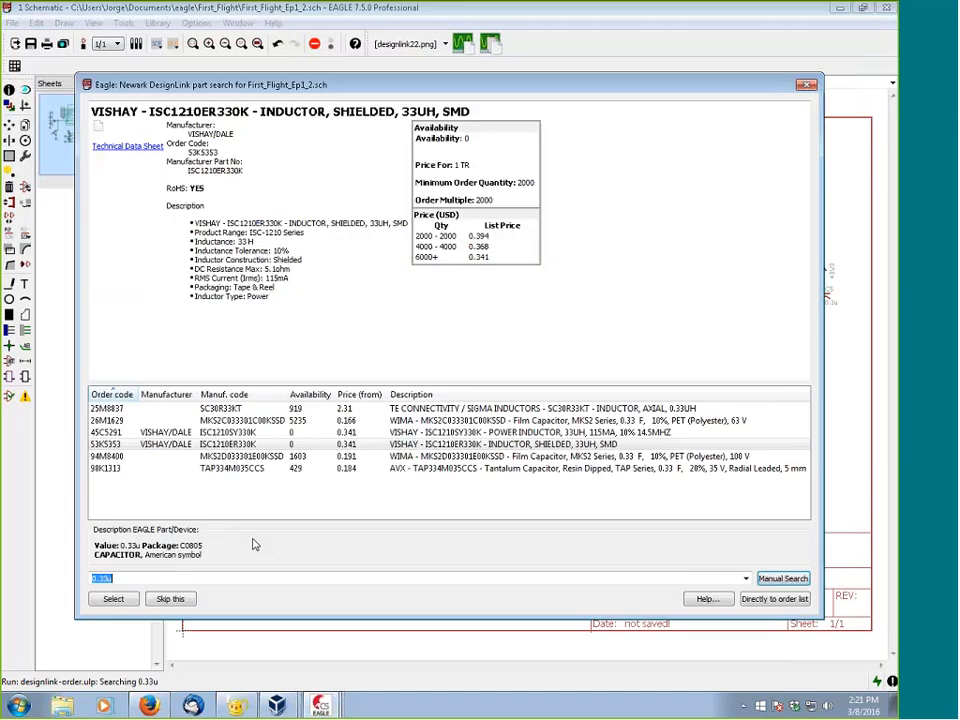
Step: Search for "0.33uF 0805 capacitor" and choose KEMET C0805C334K4RACAUTO for the 0.33u capacitor
click(130, 578)
text(F )
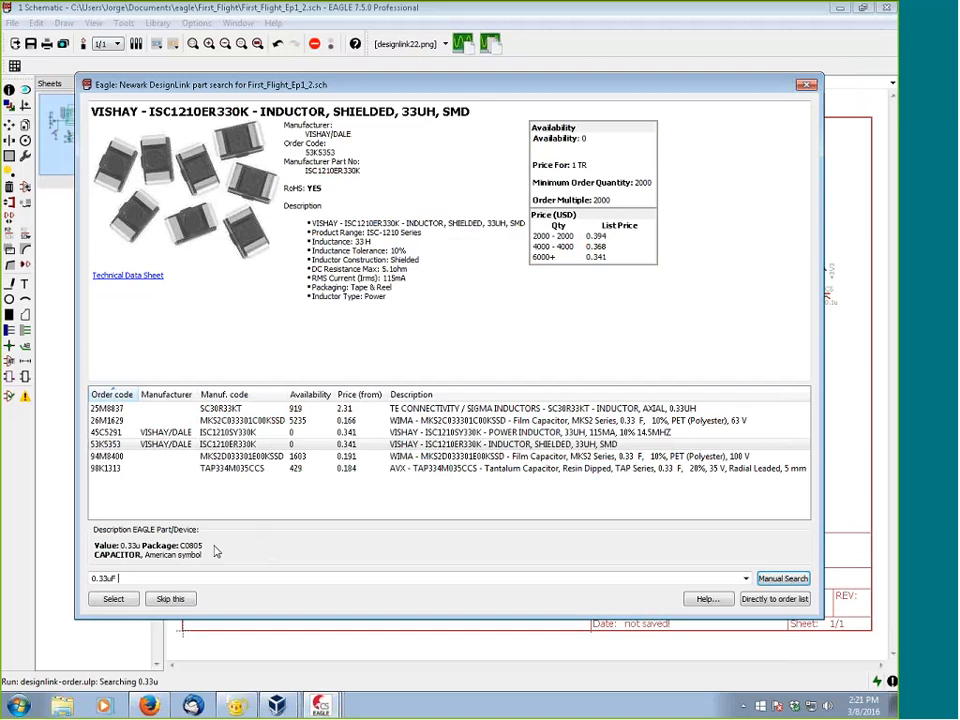
text(0805 capacitor)
key(Return)
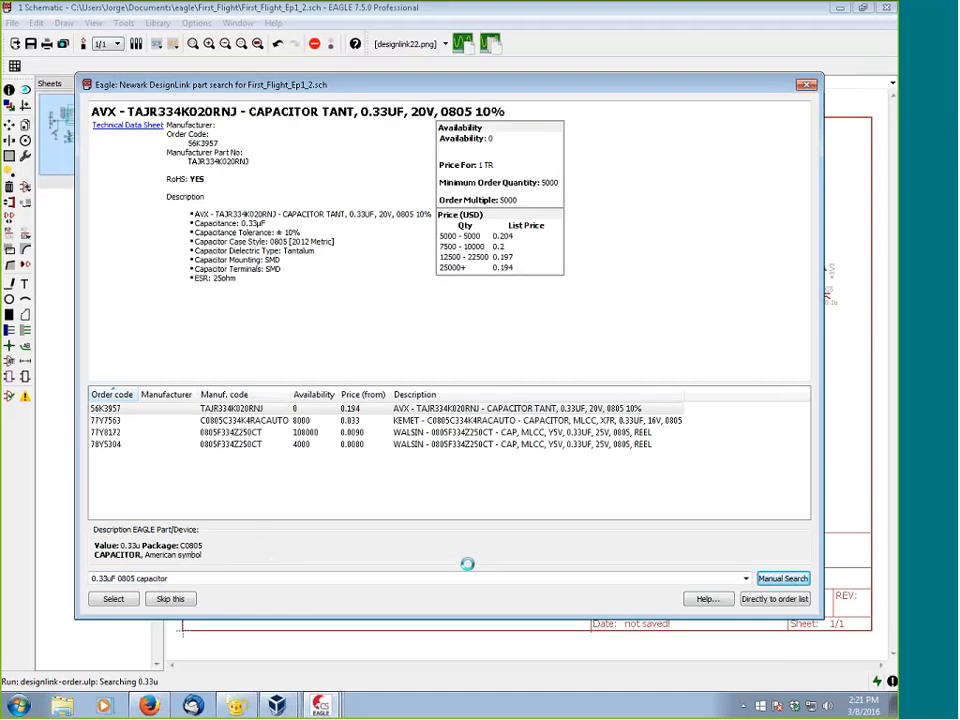
click(265, 421)
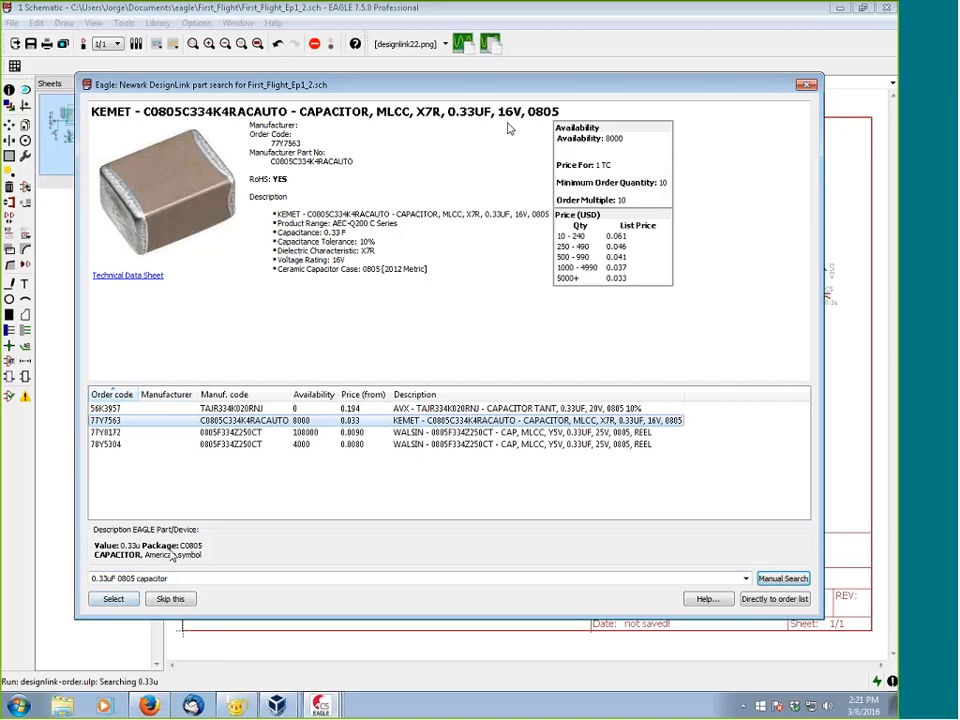
click(118, 598)
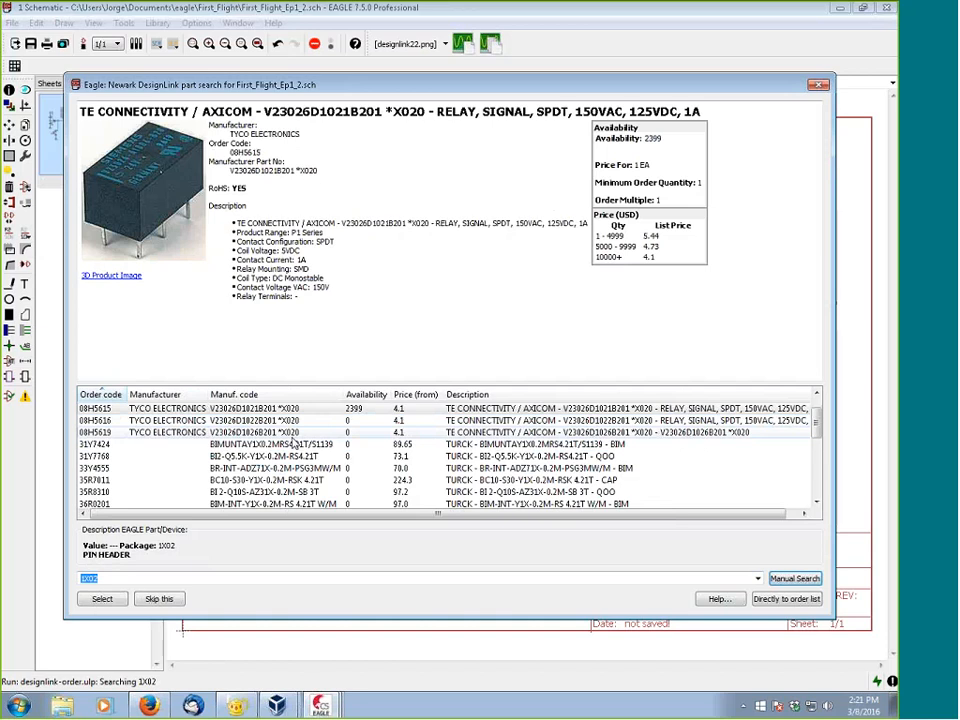
text(0)
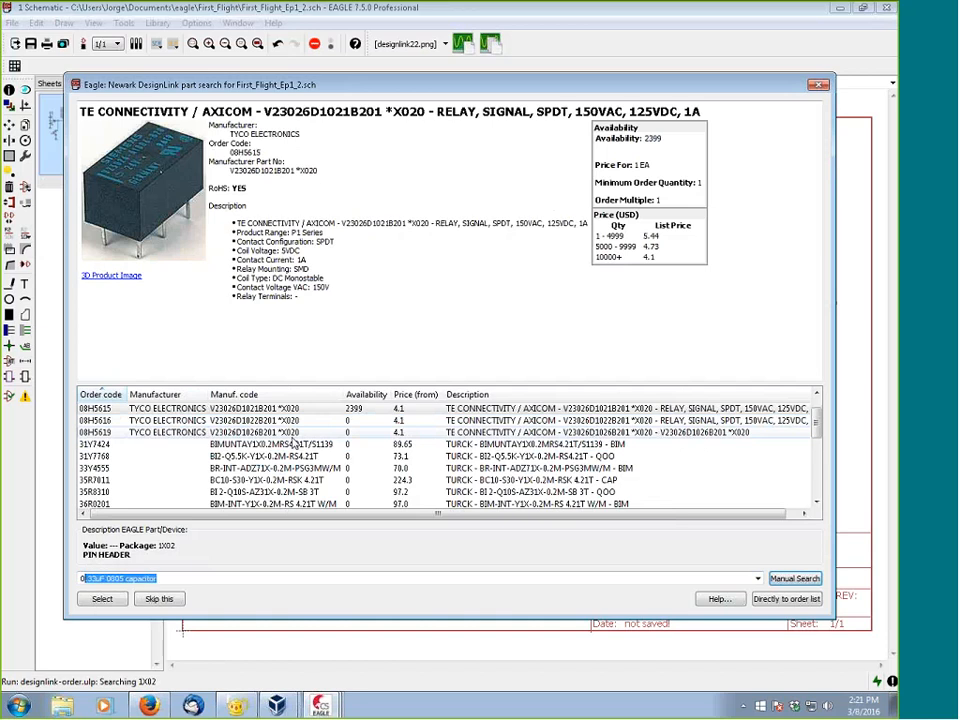
text(.1")
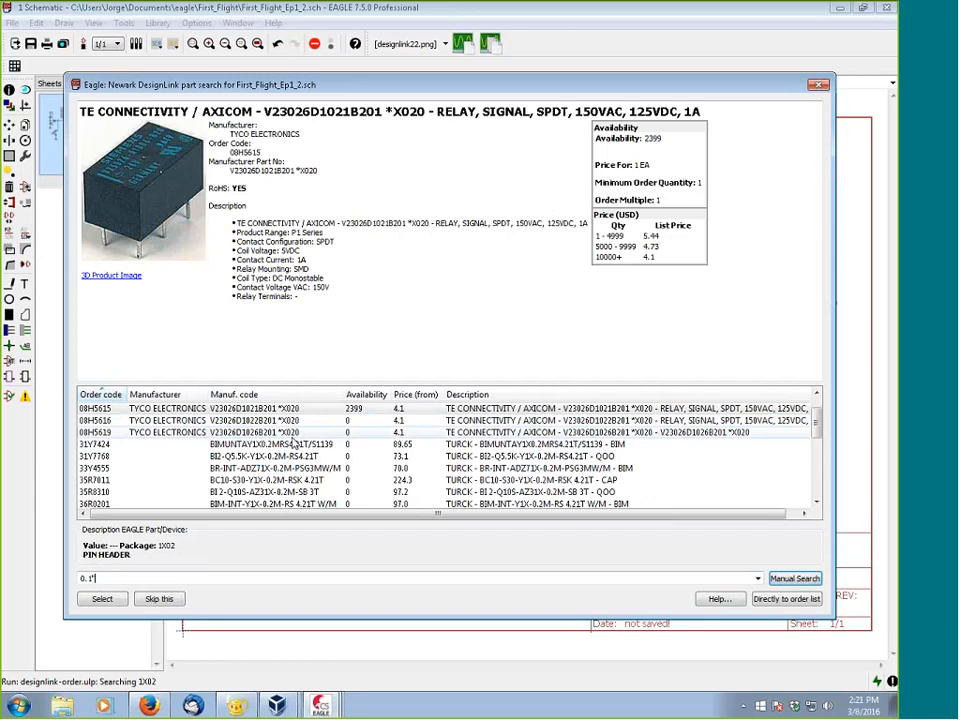
text( Male pin header)
key(Return)
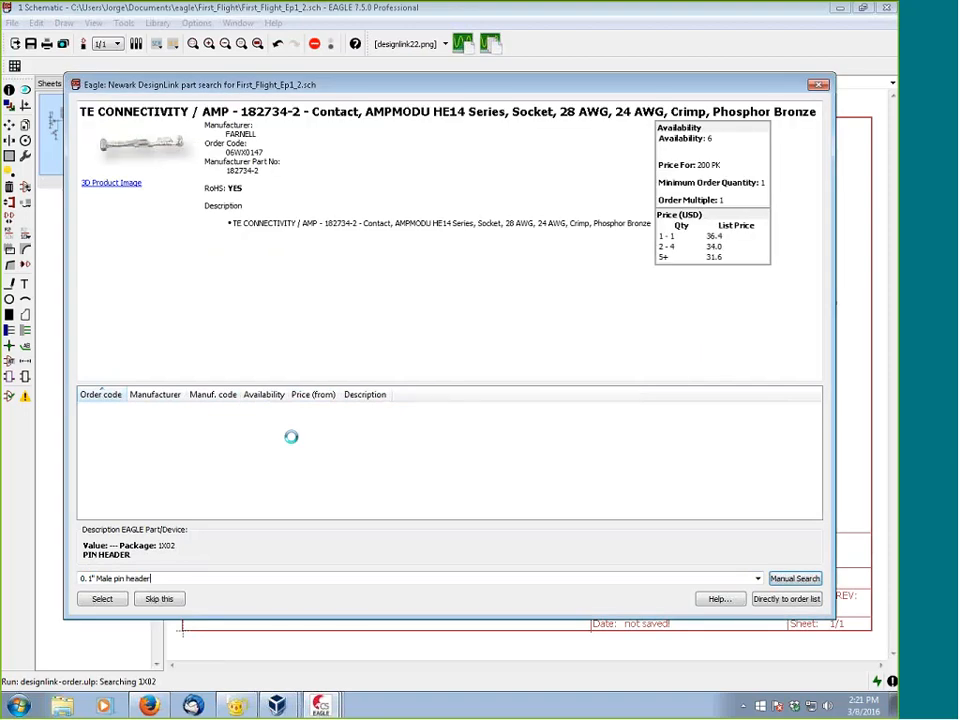
click(197, 421)
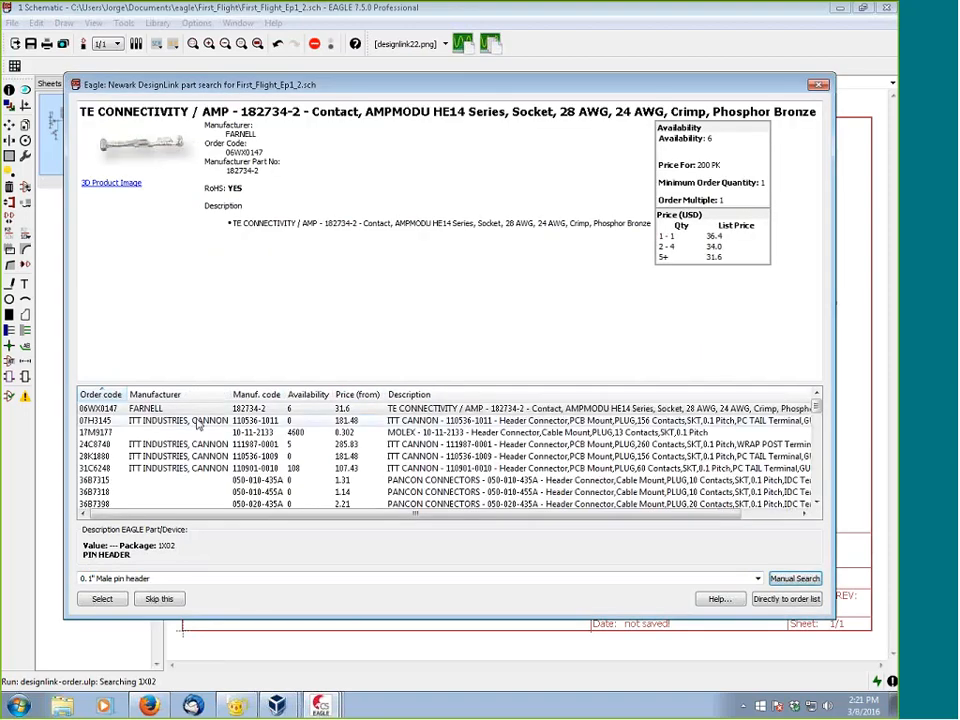
click(195, 433)
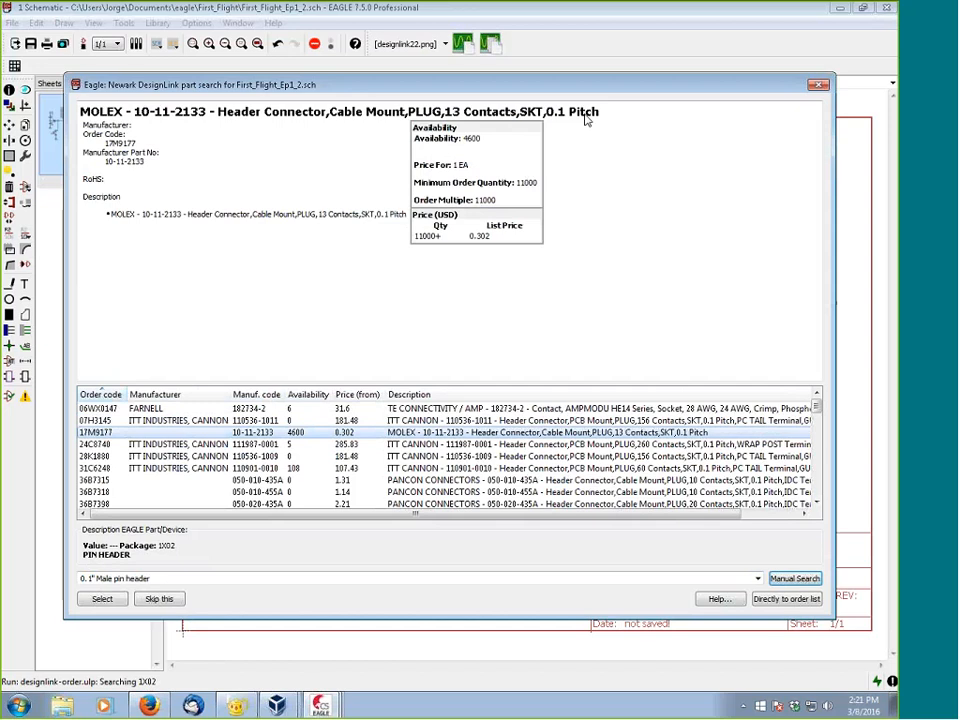
key(Down)
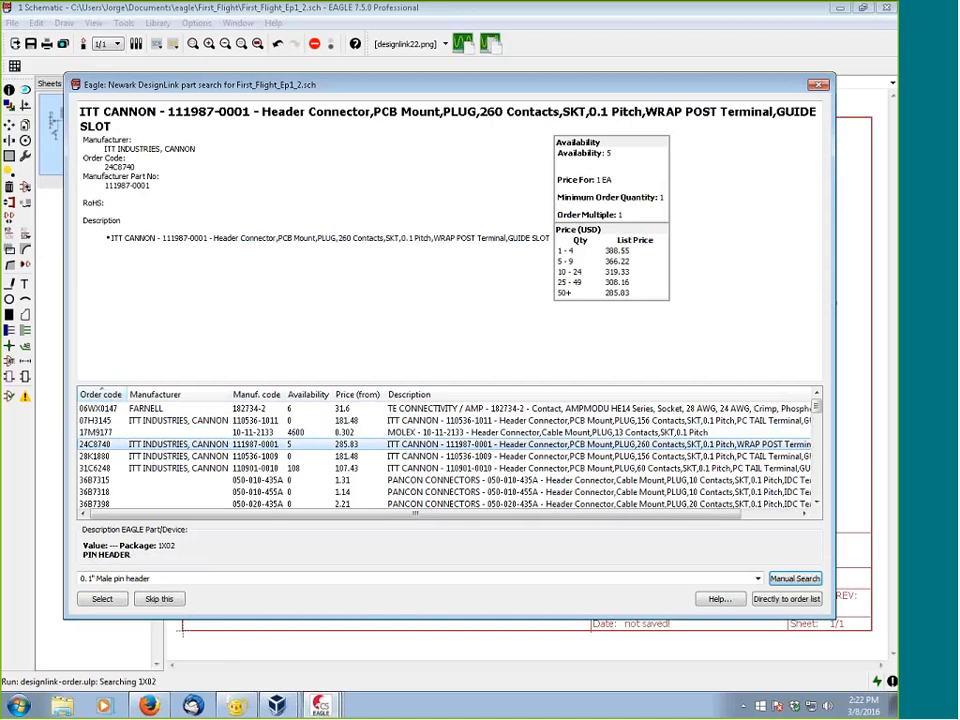
click(190, 457)
click(216, 470)
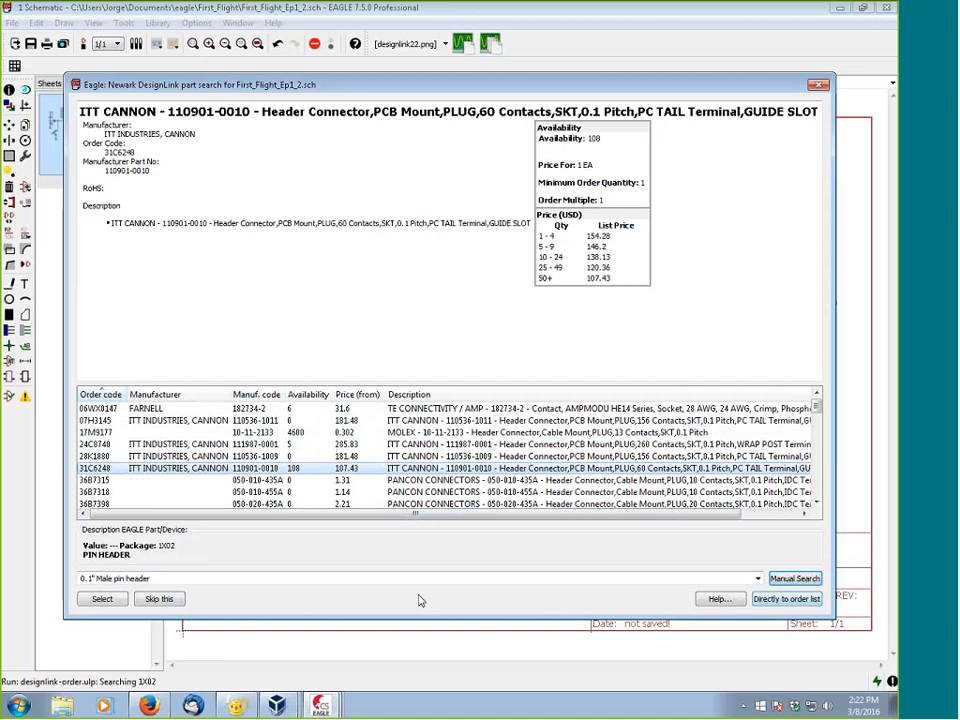
Step: Skip the remaining parts to go directly to the DesignLink order list, review it, and close it with order codes saved
click(784, 598)
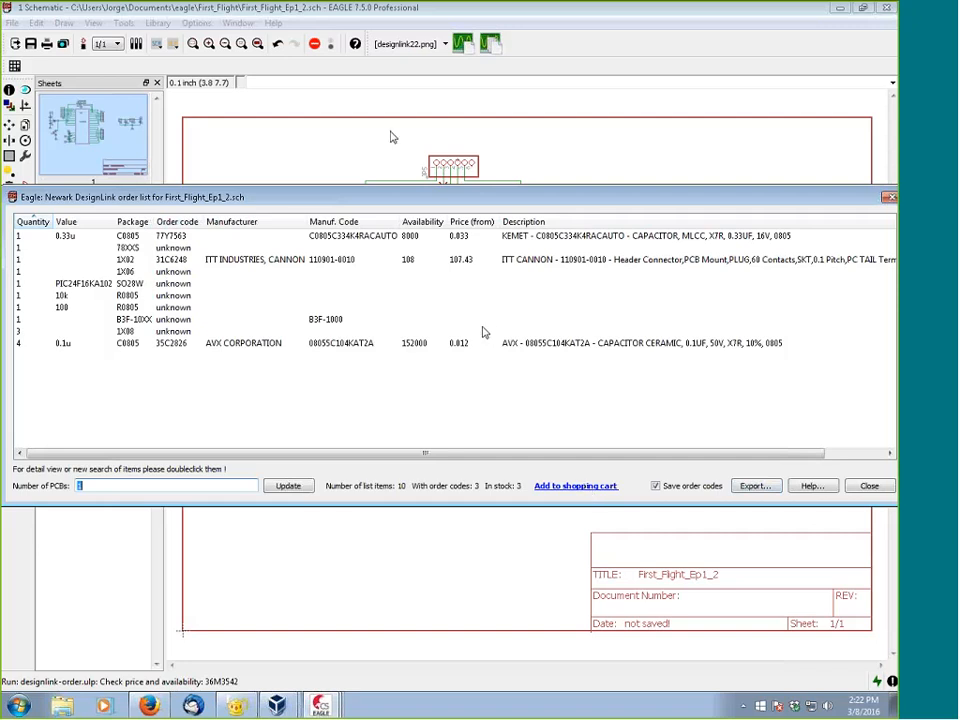
drag(392, 202, 395, 131)
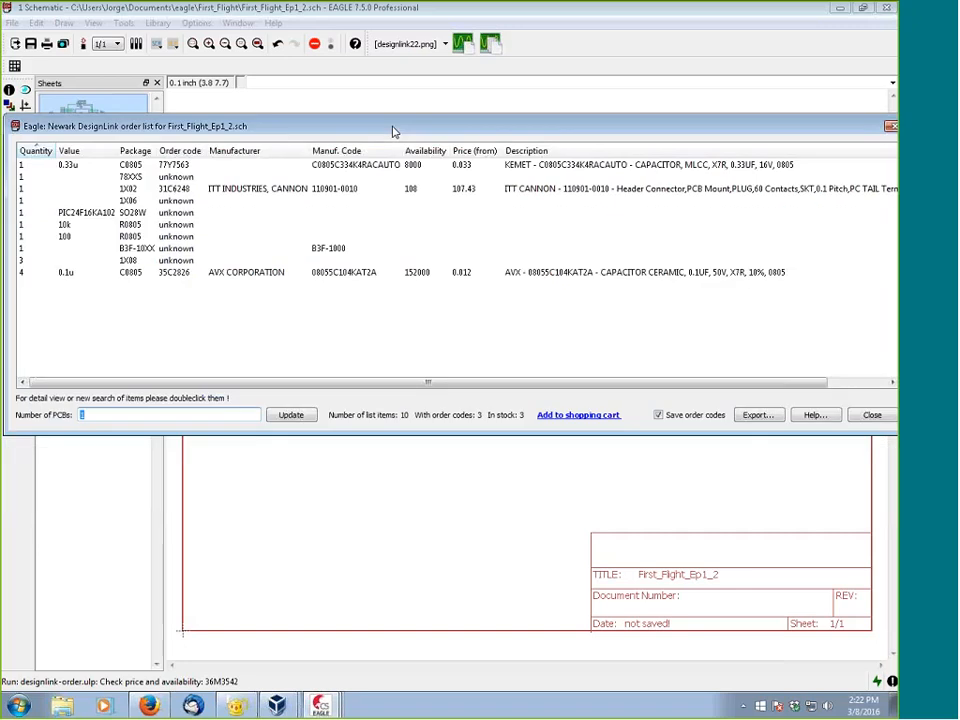
click(866, 413)
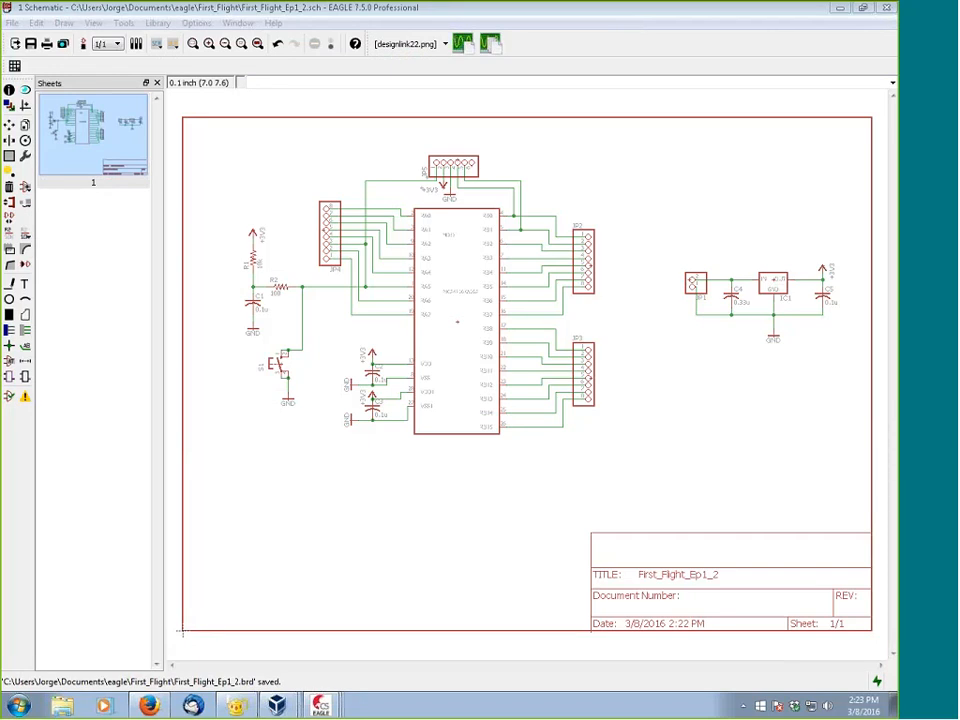
Step: Switch from the schematic to the First_Flight_Ep1_2 board layout with the whole outline in view
click(887, 356)
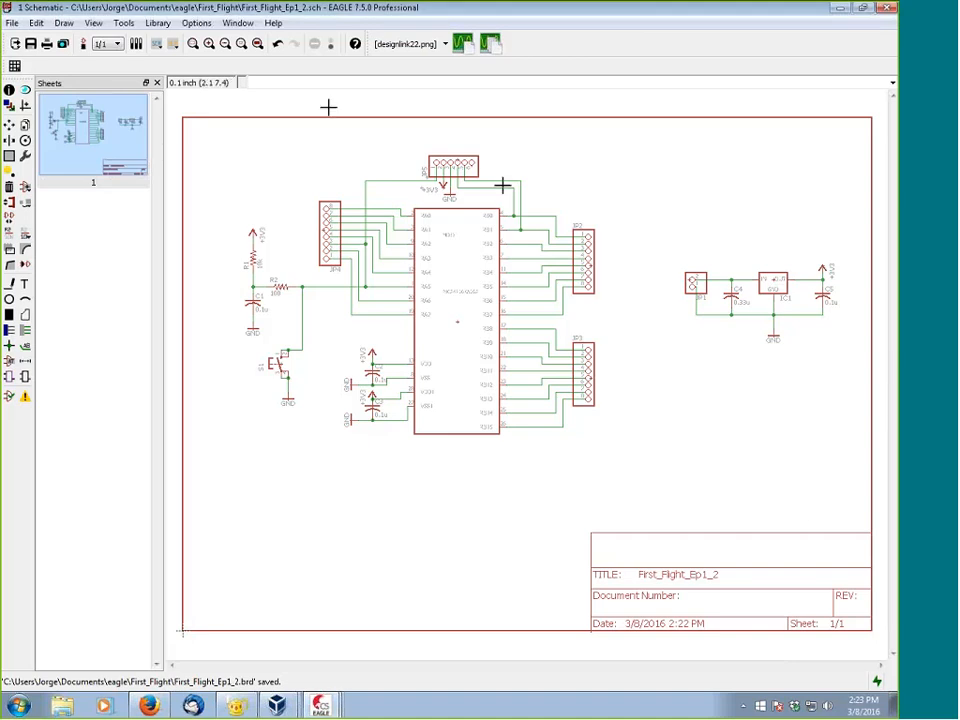
click(85, 44)
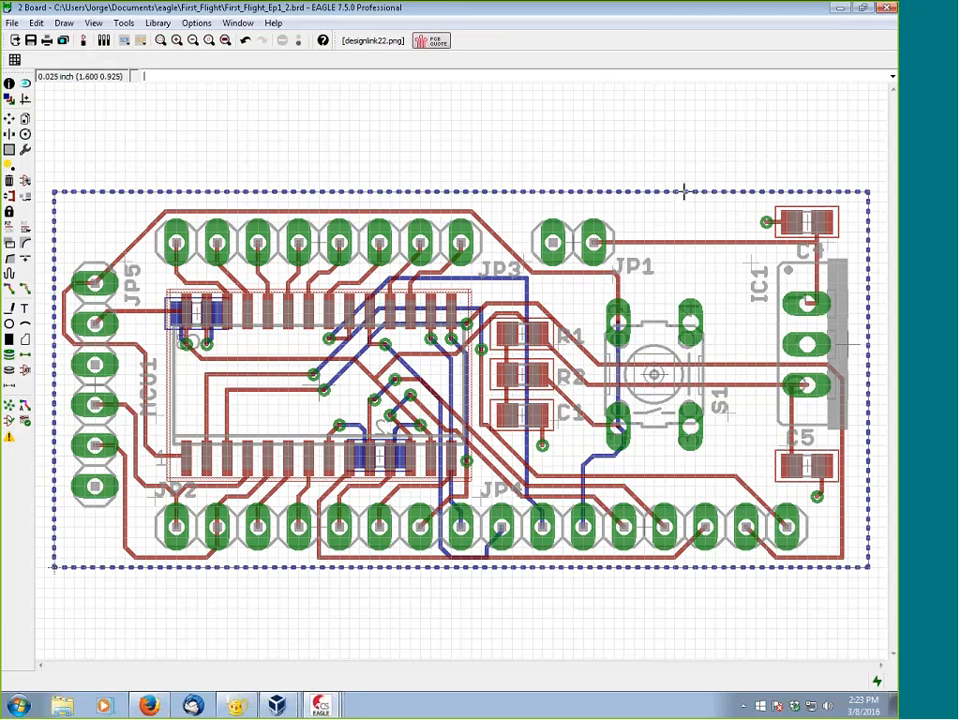
scroll(578, 258, down, 2)
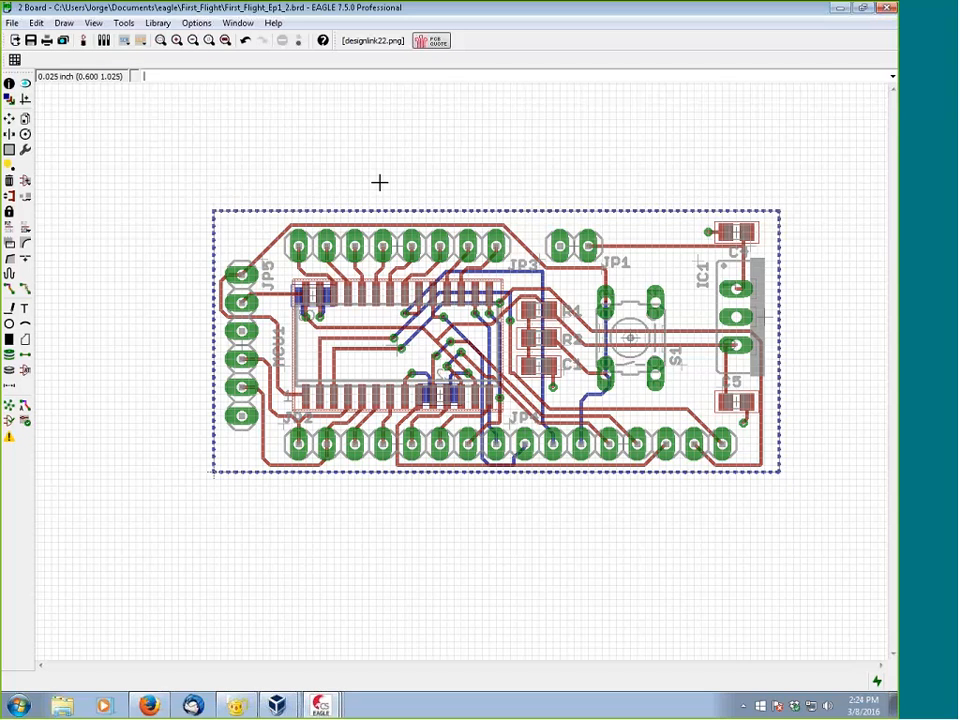
Step: Find mountsmd.ulp by searching for "mount", run it on the board, and save the First_Flight_Ep1_2 .mnt and .mnb placement files
click(141, 42)
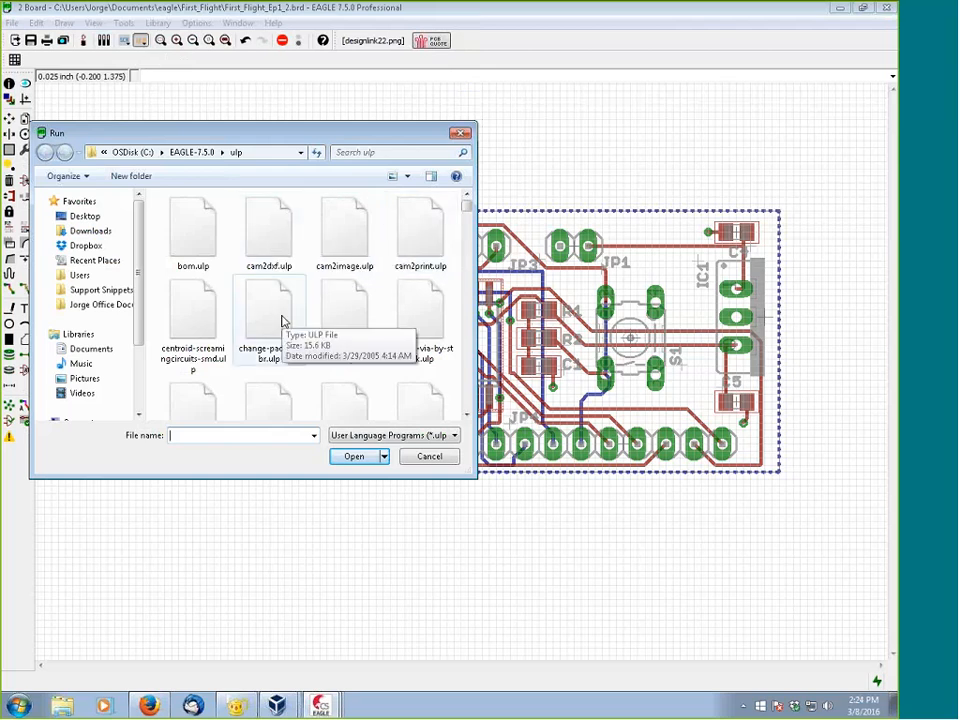
text(m)
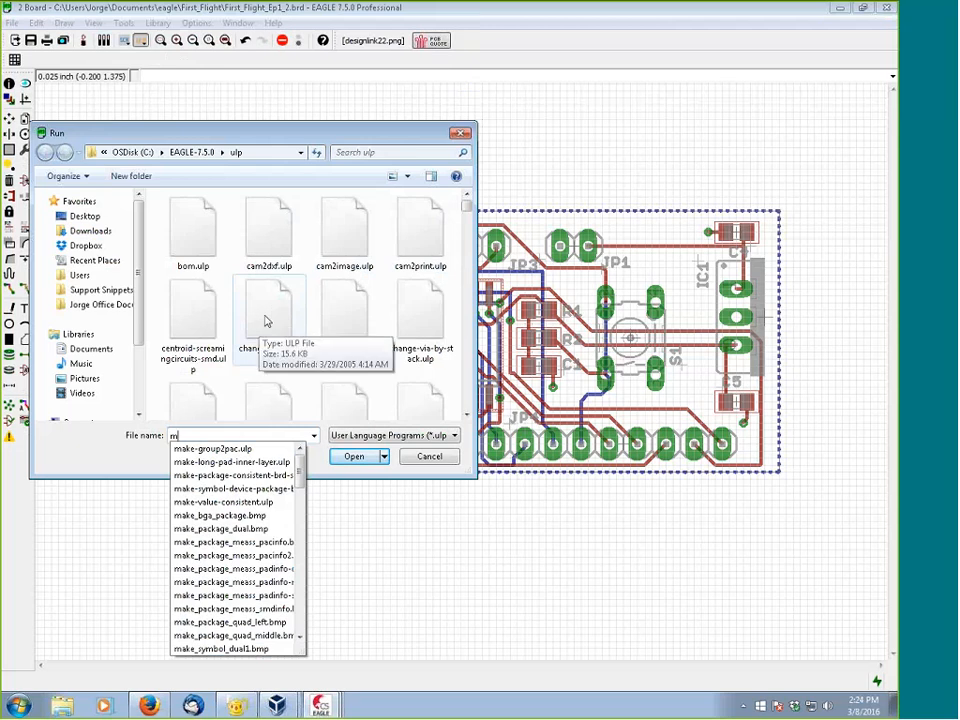
click(356, 181)
click(362, 151)
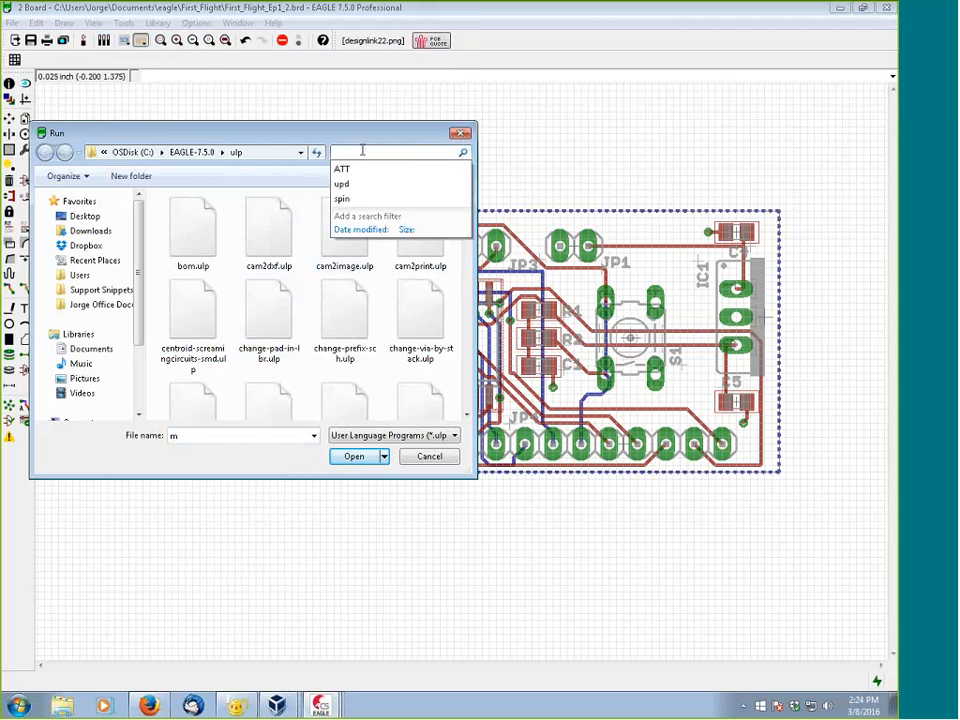
text(mount)
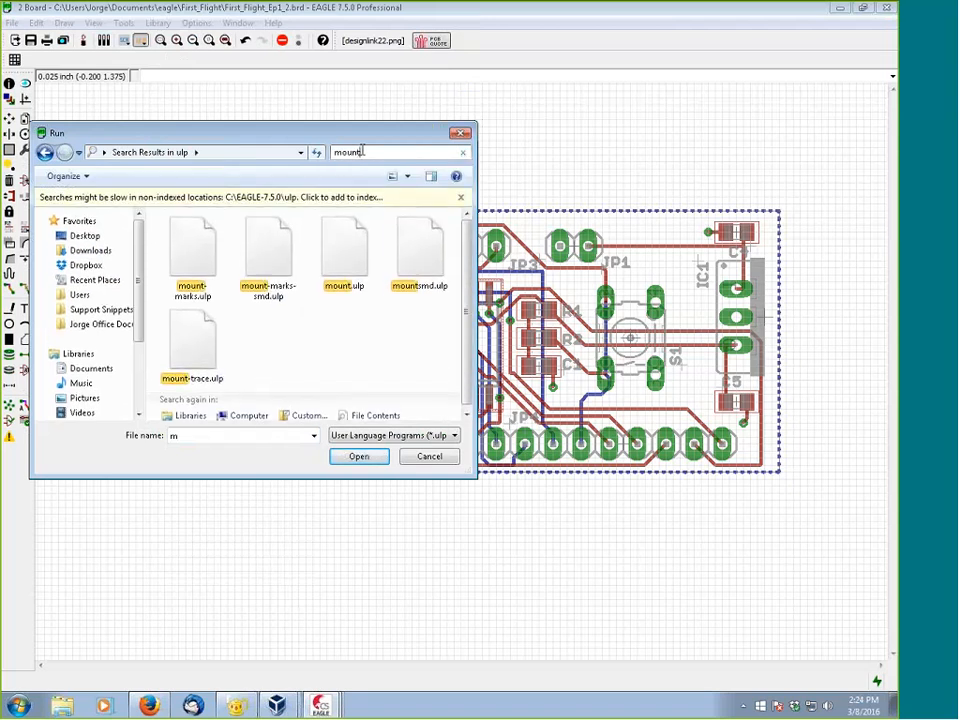
double_click(421, 255)
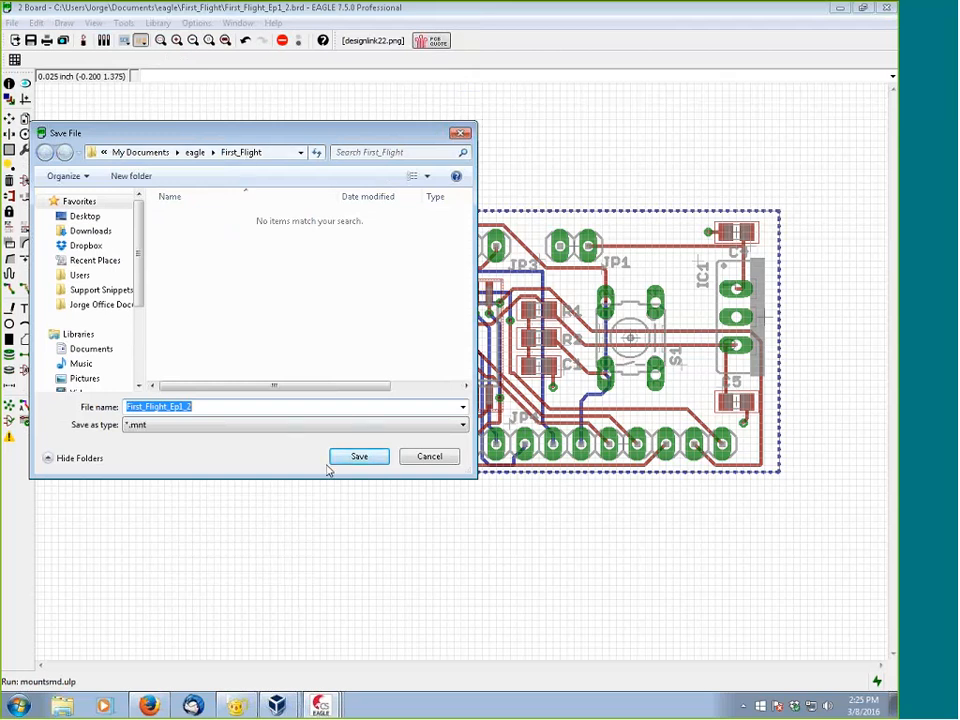
click(356, 457)
click(378, 458)
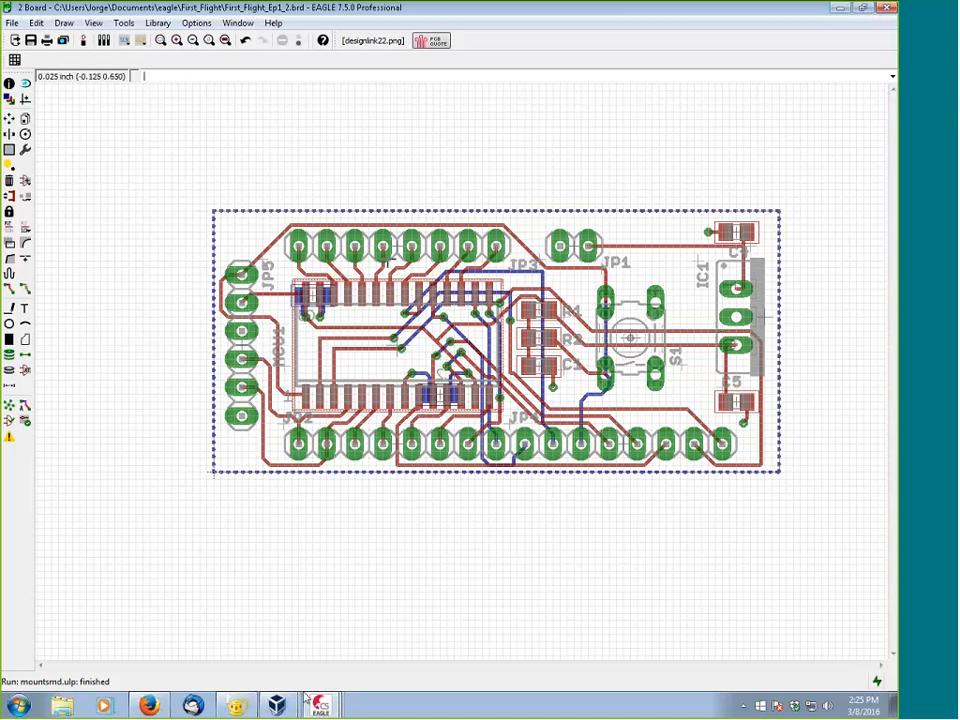
Step: Switch to the Control Panel, collapse the User Language Programs, and expand Projects to list the First_Flight files
mouse_move(318, 705)
click(264, 628)
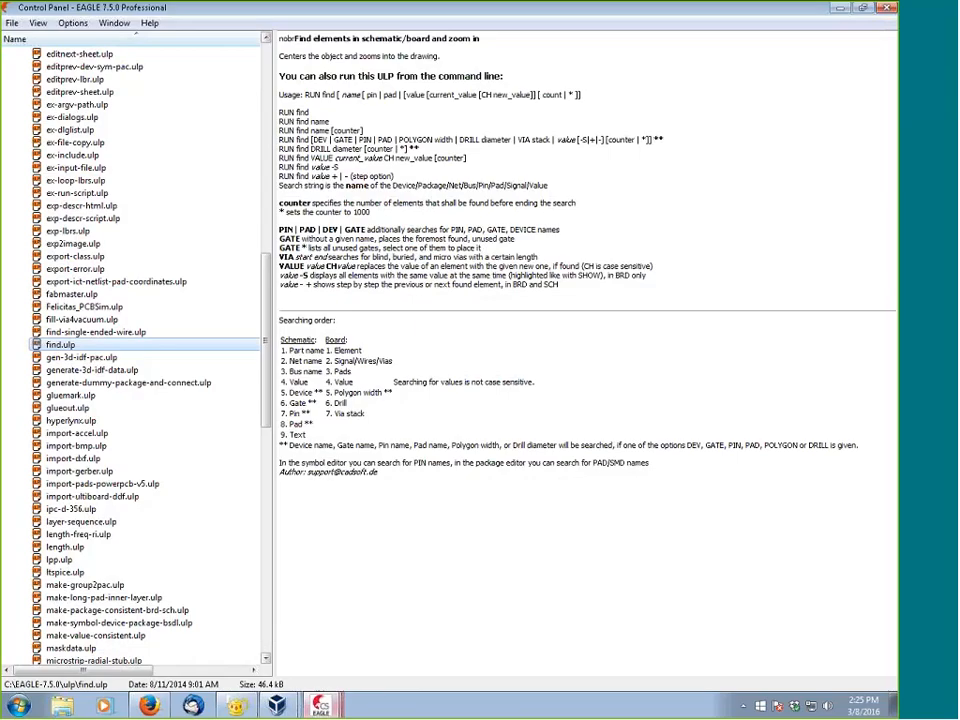
click(265, 135)
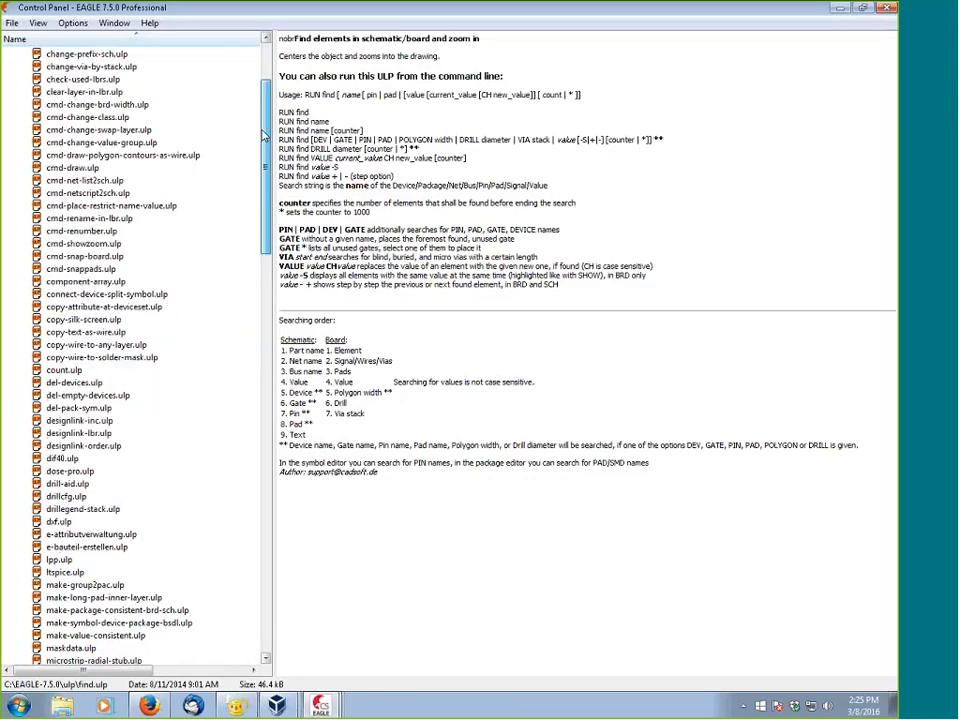
scroll(265, 135, up, 3)
click(8, 89)
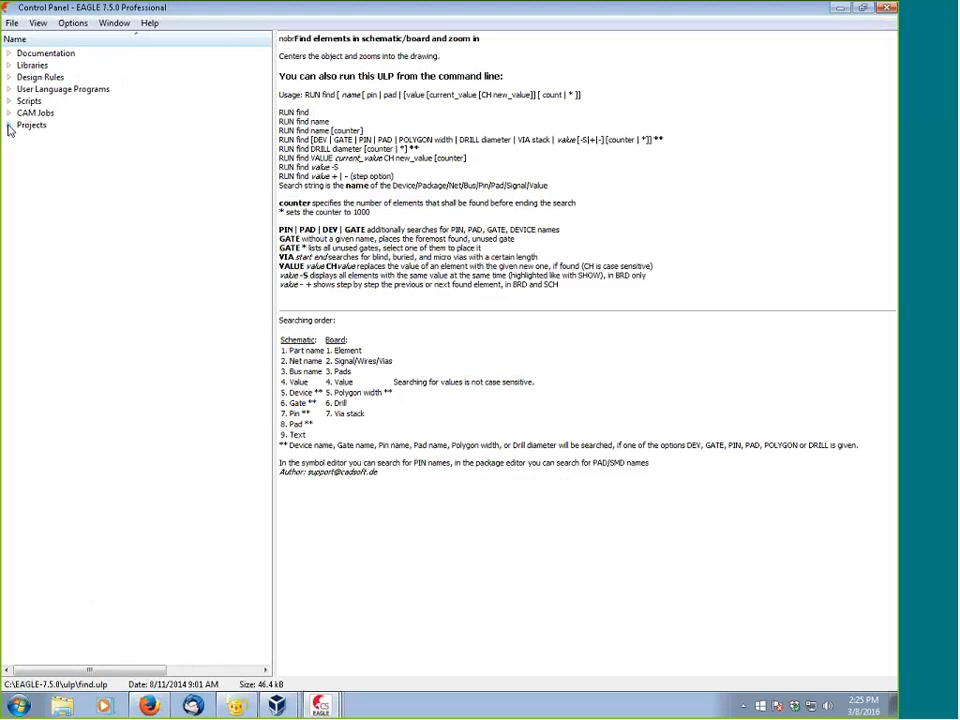
click(8, 126)
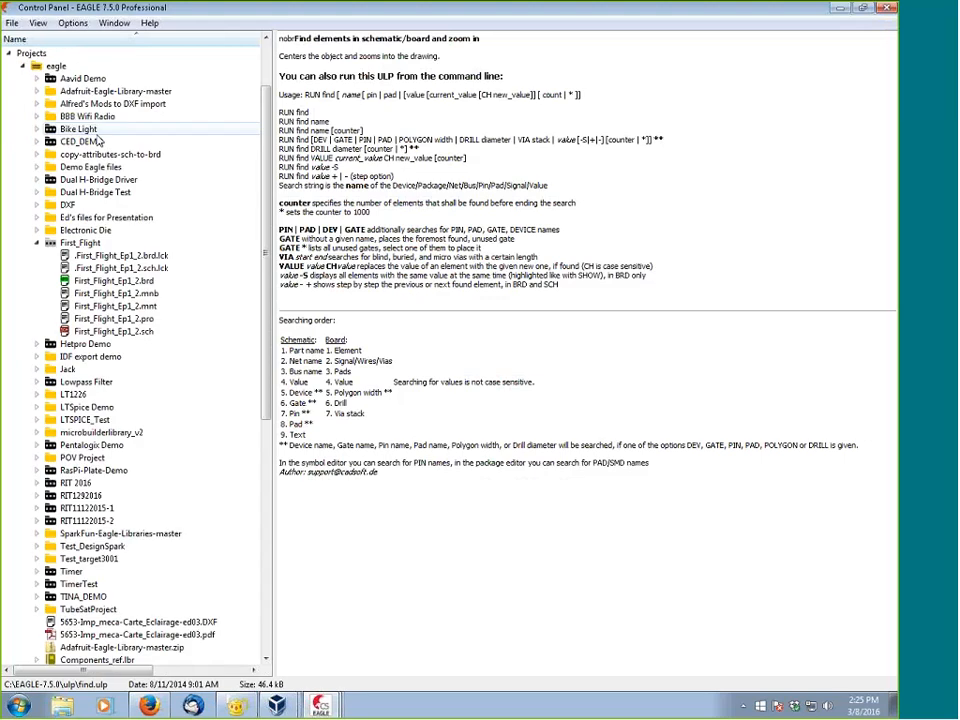
Step: Open First_Flight_Ep1_2.mnb and First_Flight_Ep1_2.mnt one after the other, review the SMD placement data, and close each file
click(150, 294)
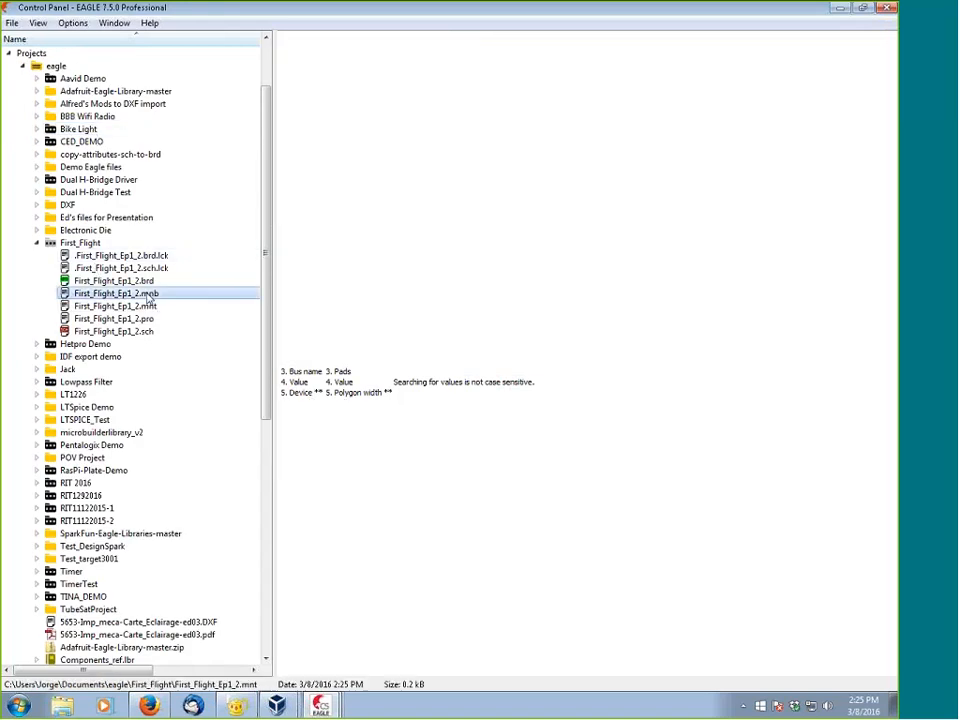
click(146, 306)
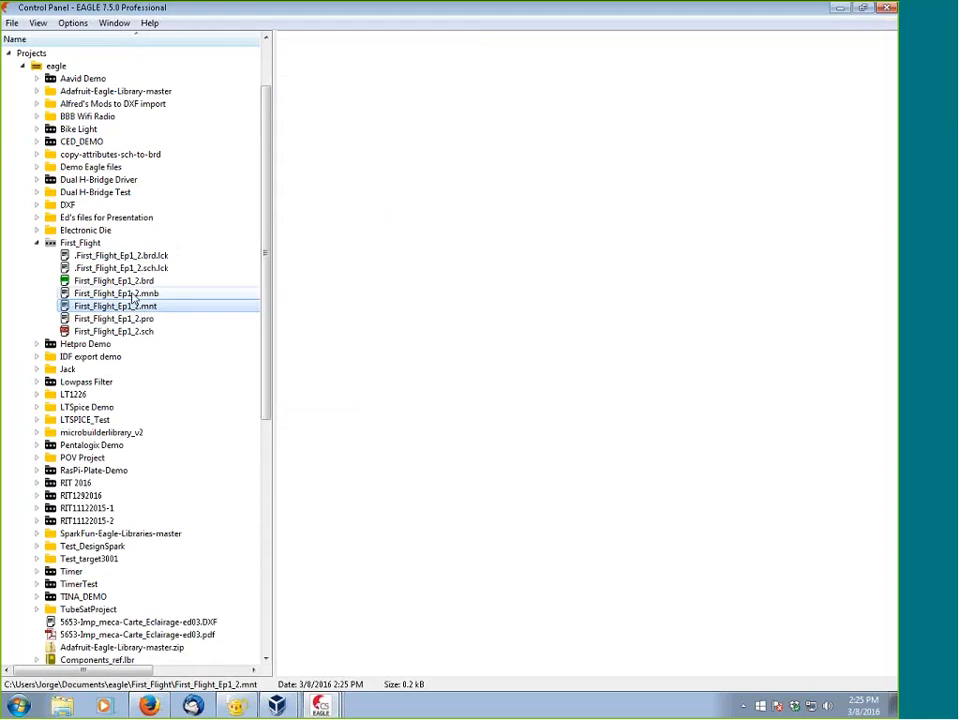
double_click(133, 294)
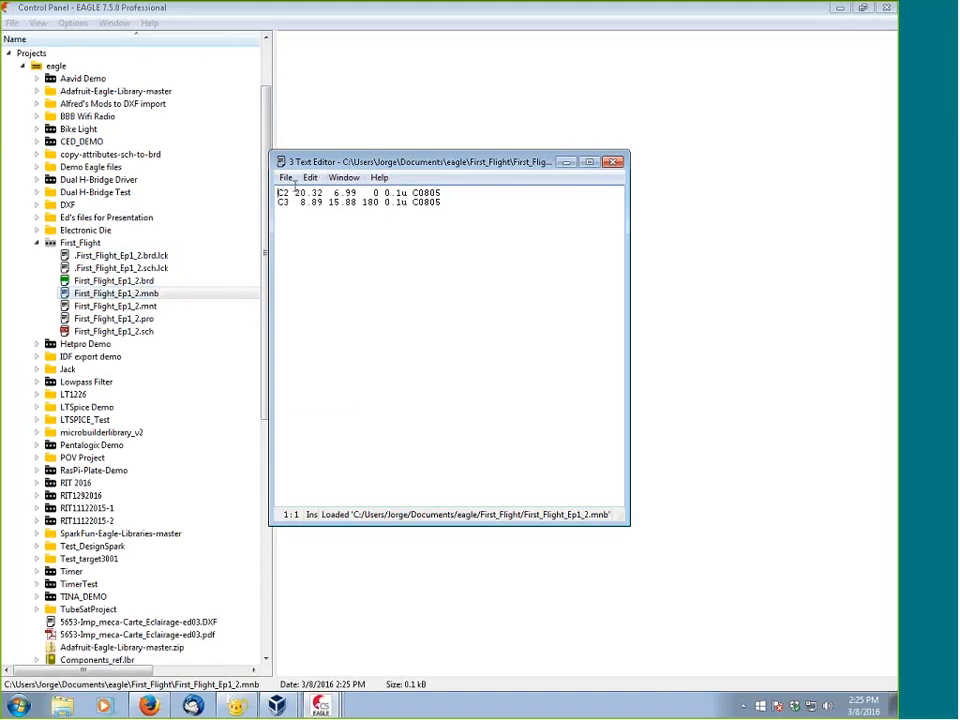
click(612, 162)
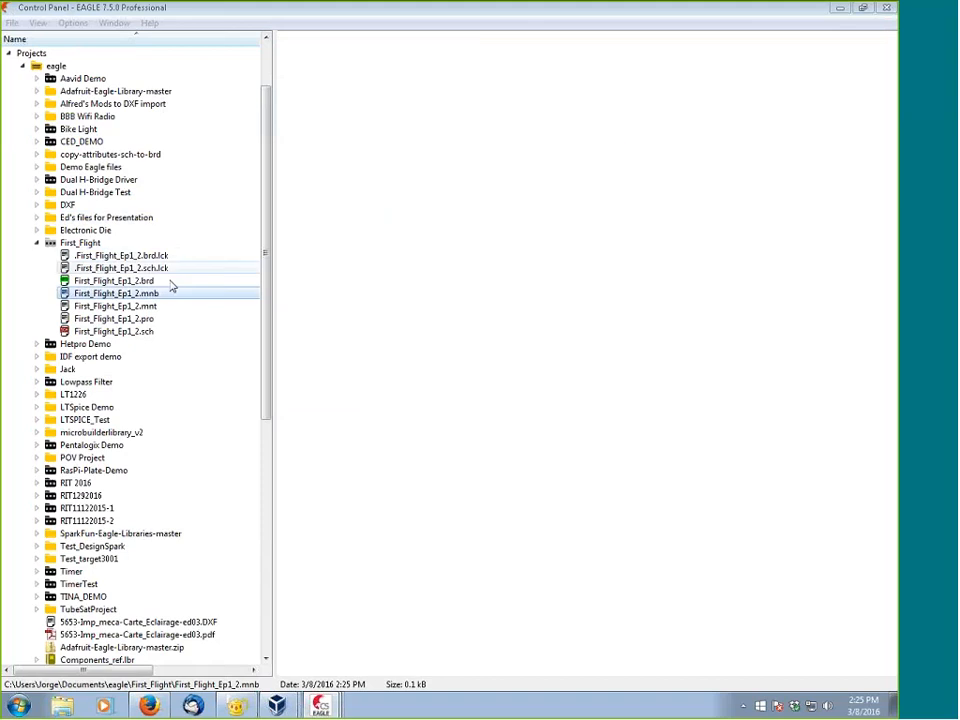
double_click(115, 306)
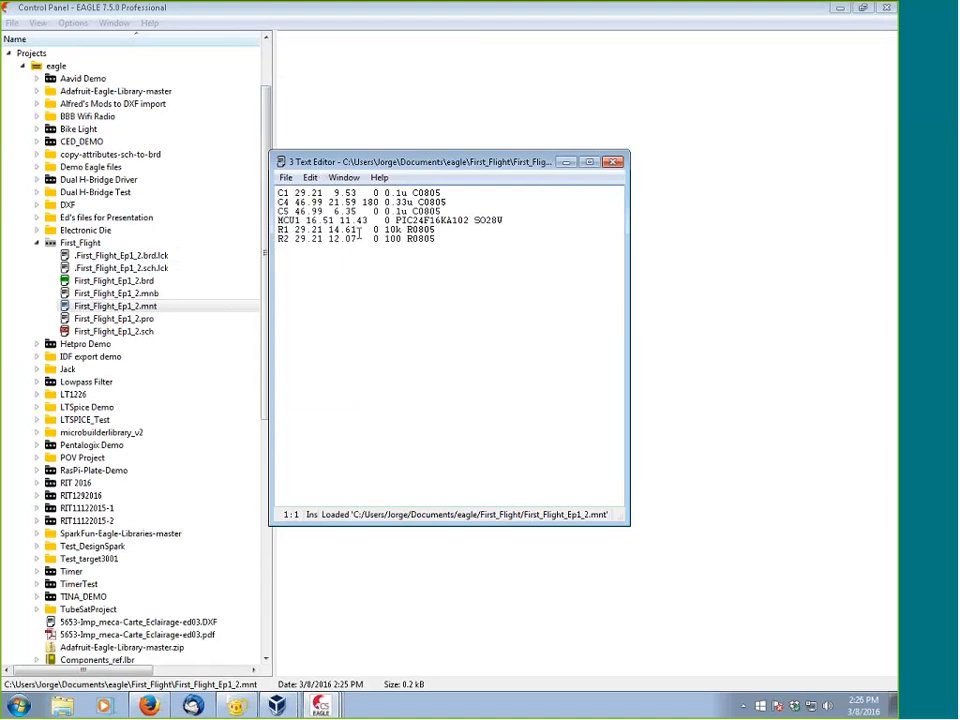
click(612, 165)
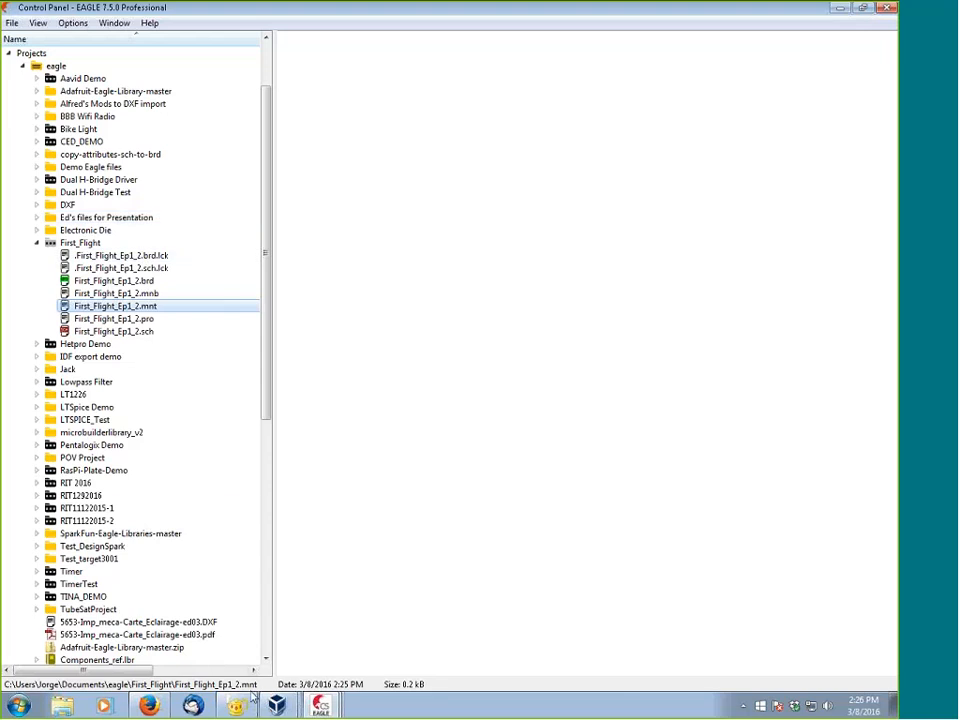
Step: Return to the First_Flight_Ep1_2 board layout and inspect the component placement up close and as a whole
click(320, 706)
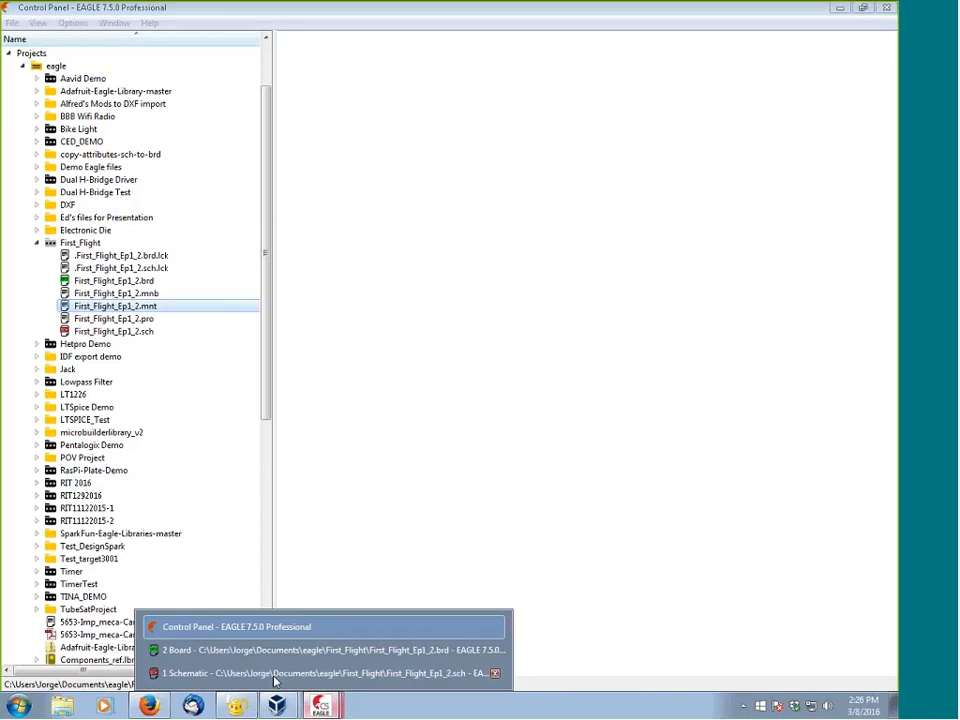
click(228, 650)
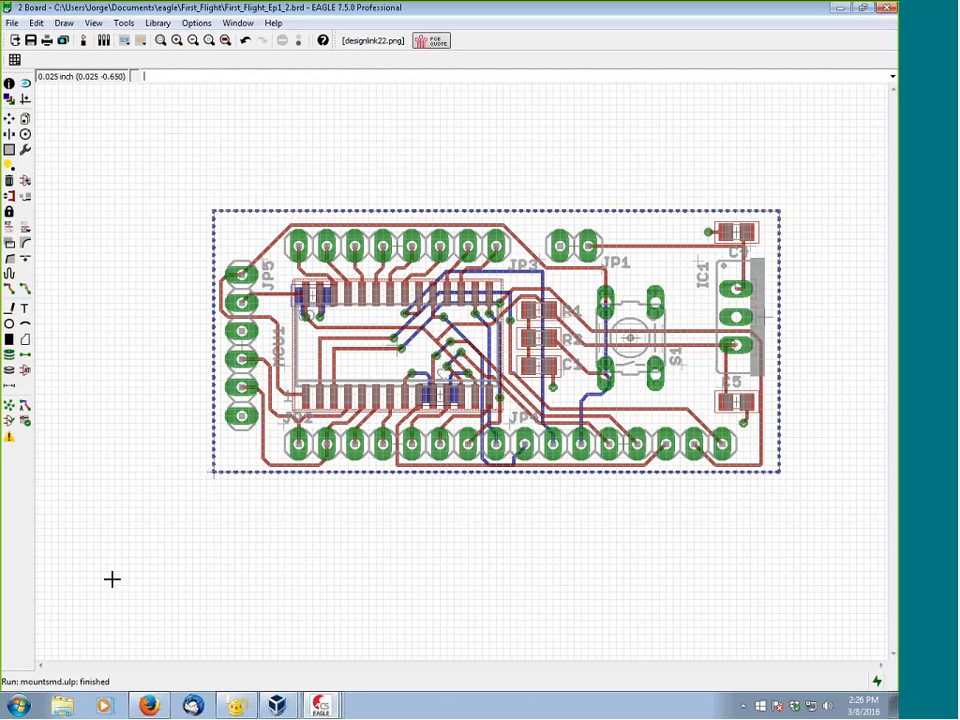
scroll(460, 315, up, 2)
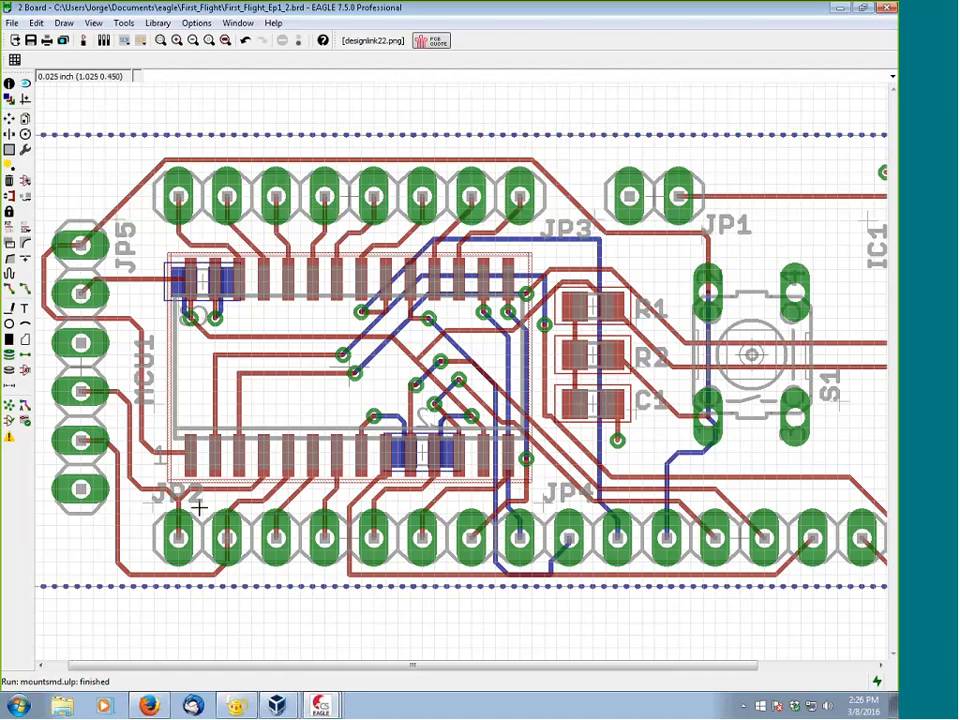
scroll(494, 409, down, 1)
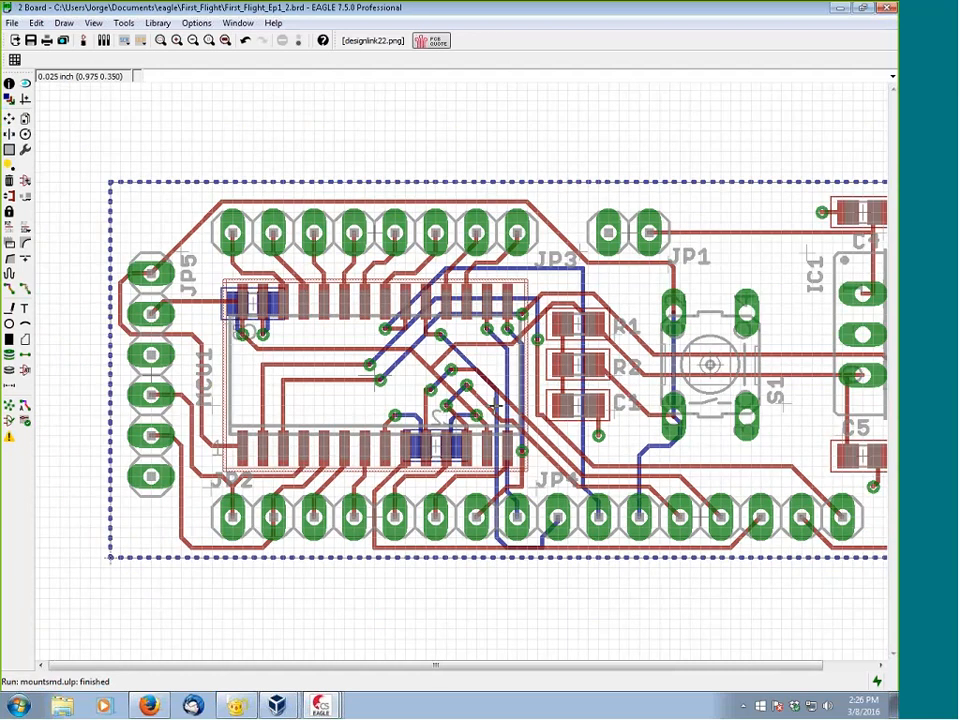
scroll(494, 409, down, 2)
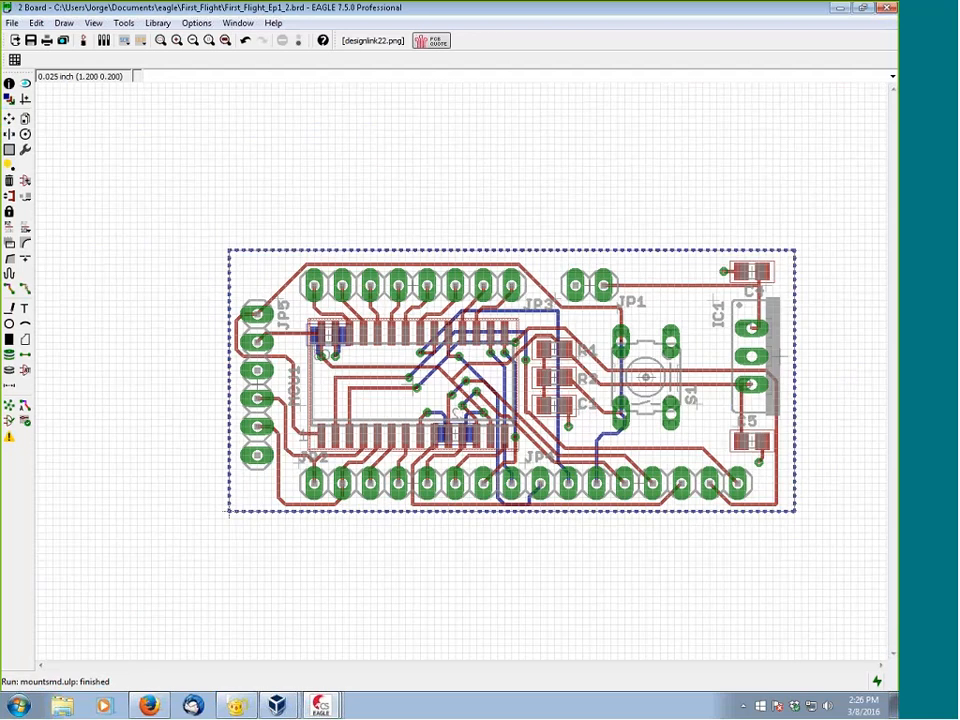
middle_drag(433, 297, 420, 281)
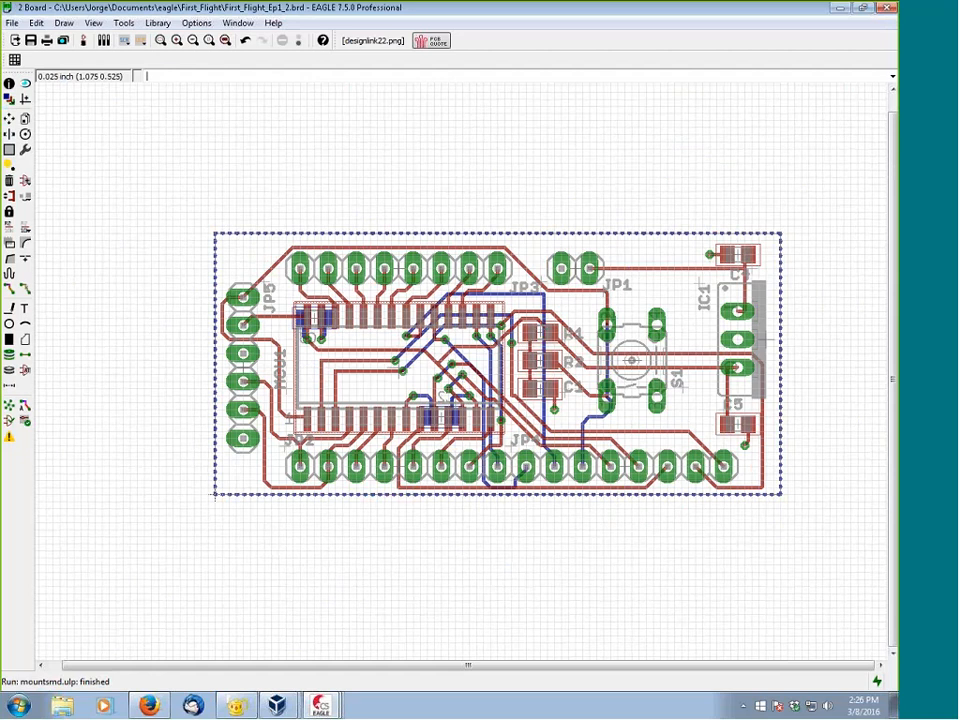
Step: Find drillegend-stack.ulp by searching for "dr", run it on the board with its default legend settings, and inspect the added drill symbols
click(142, 41)
click(278, 232)
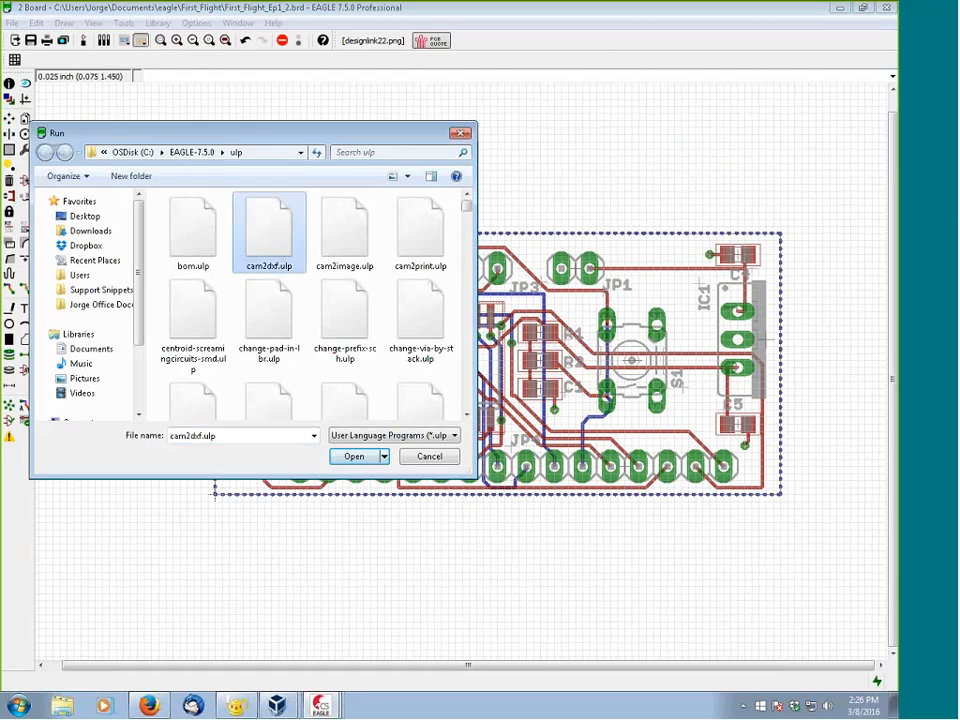
click(349, 152)
text(dr)
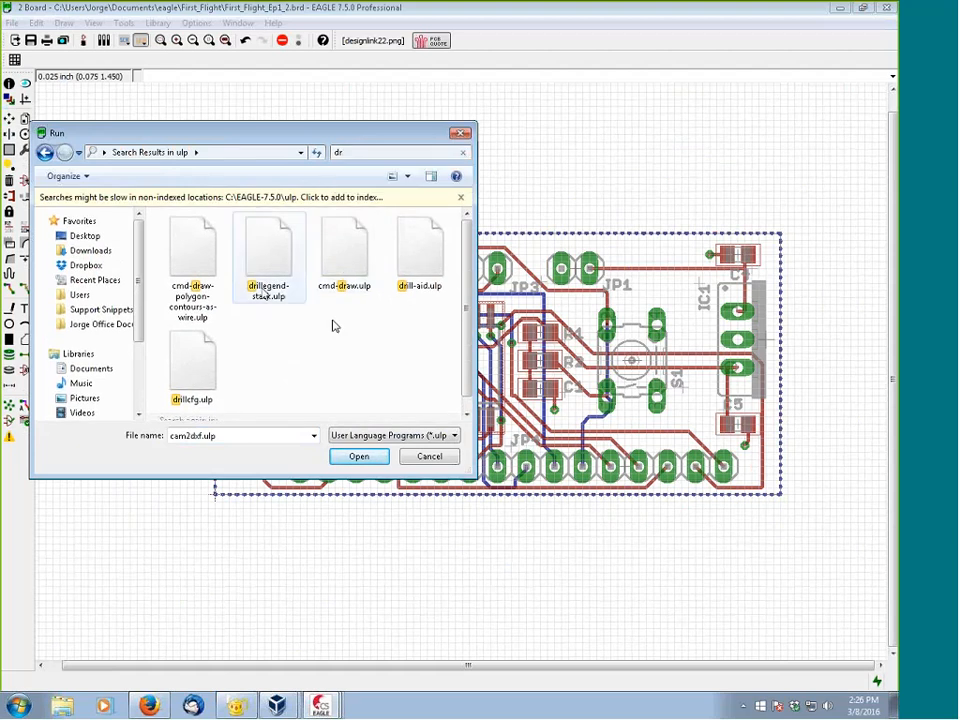
click(276, 242)
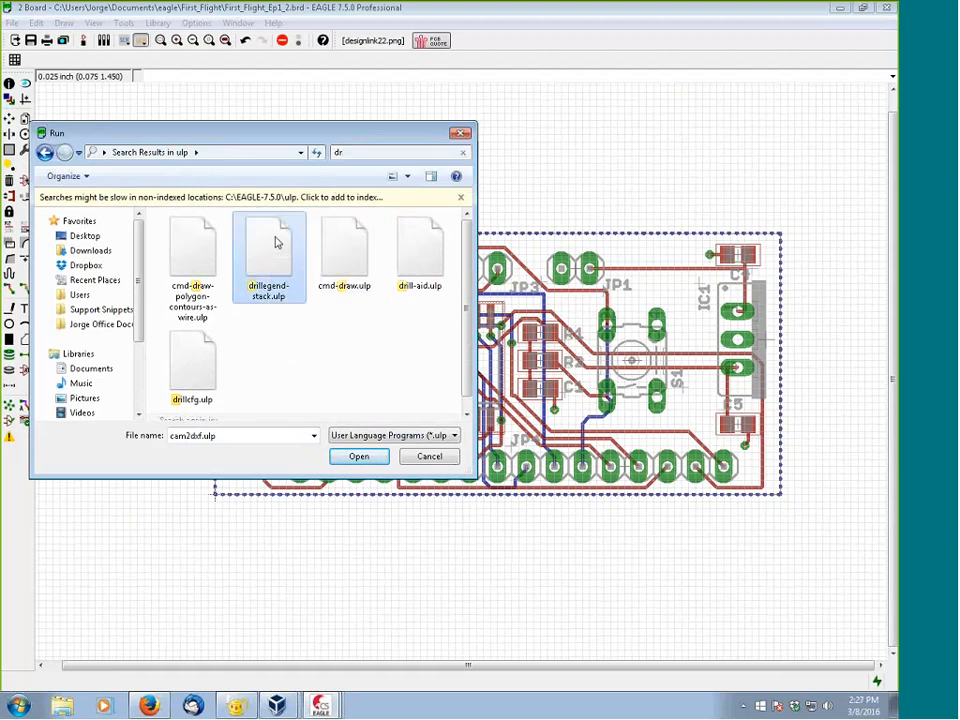
double_click(252, 247)
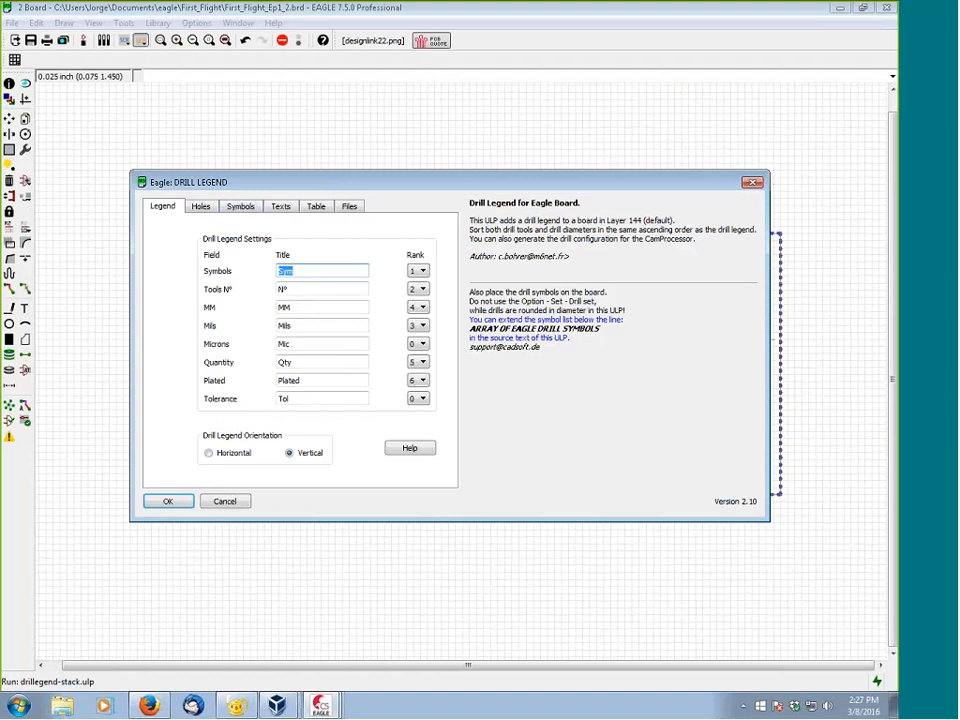
click(168, 501)
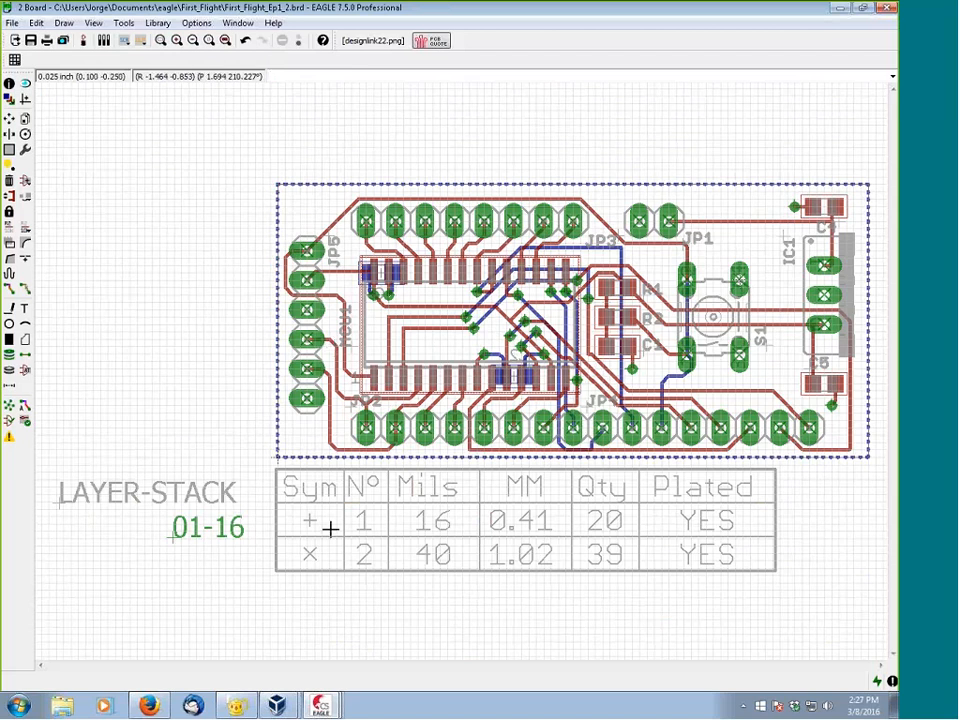
scroll(383, 388, up, 10)
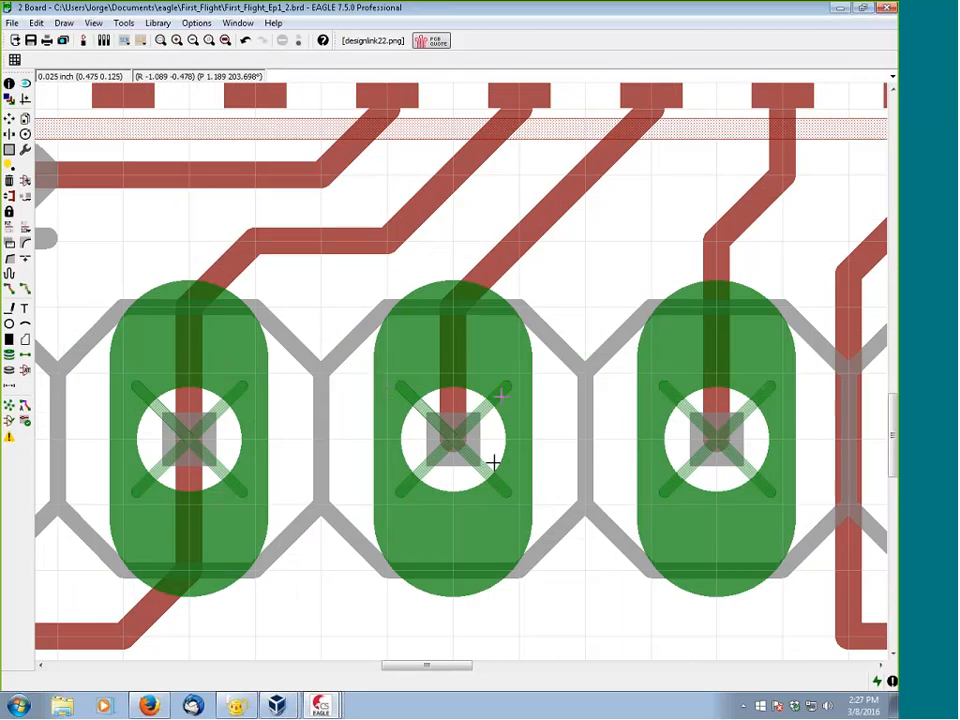
scroll(491, 445, down, 3)
scroll(472, 440, down, 5)
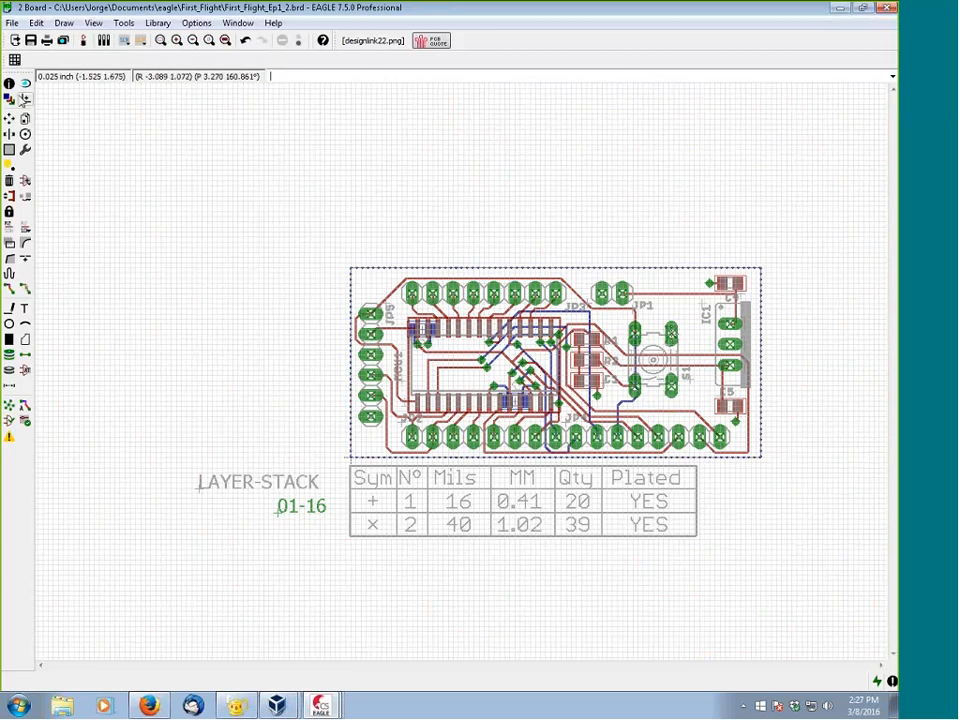
Step: Hide all board layers except 20 Dimension, 21 tPlace, 144 DrillLegend and 145 DrillLegend_01-16
click(15, 60)
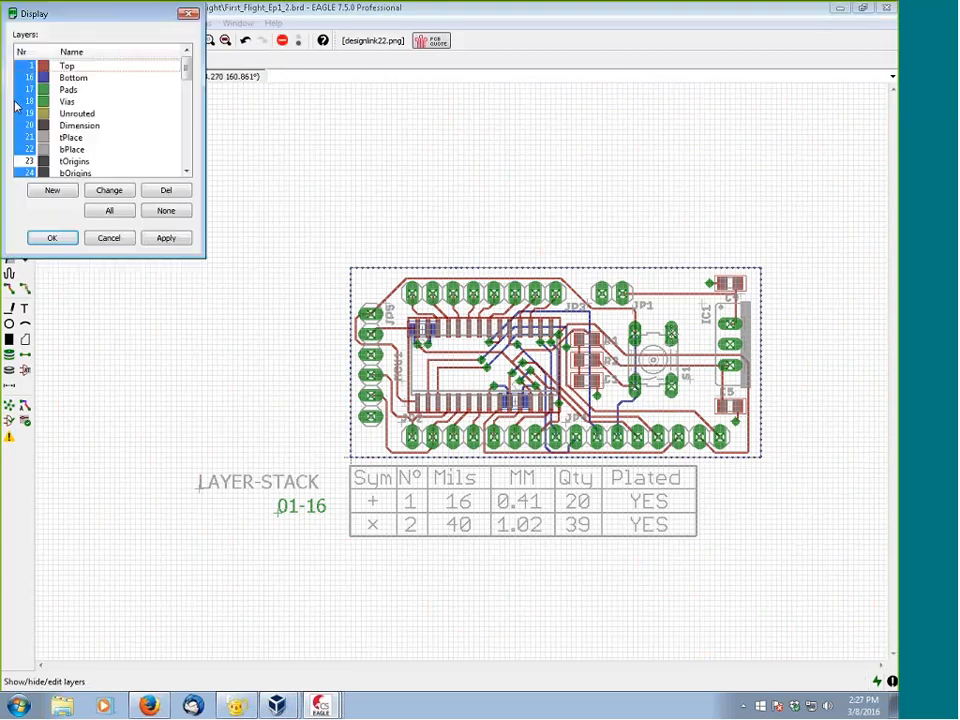
click(174, 212)
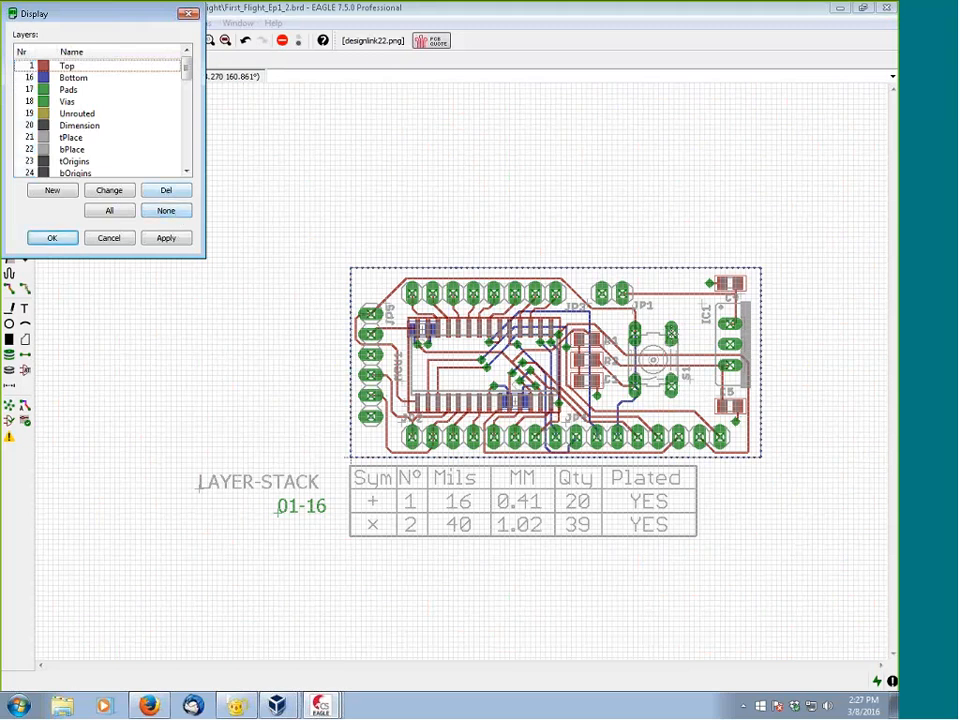
scroll(177, 82, down, 3)
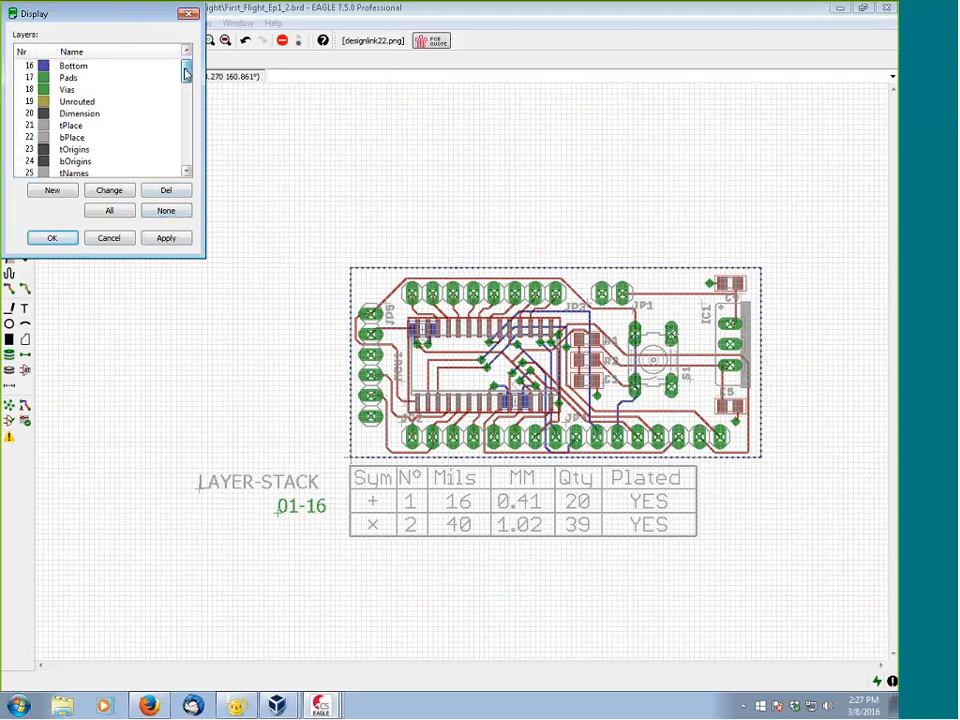
click(150, 89)
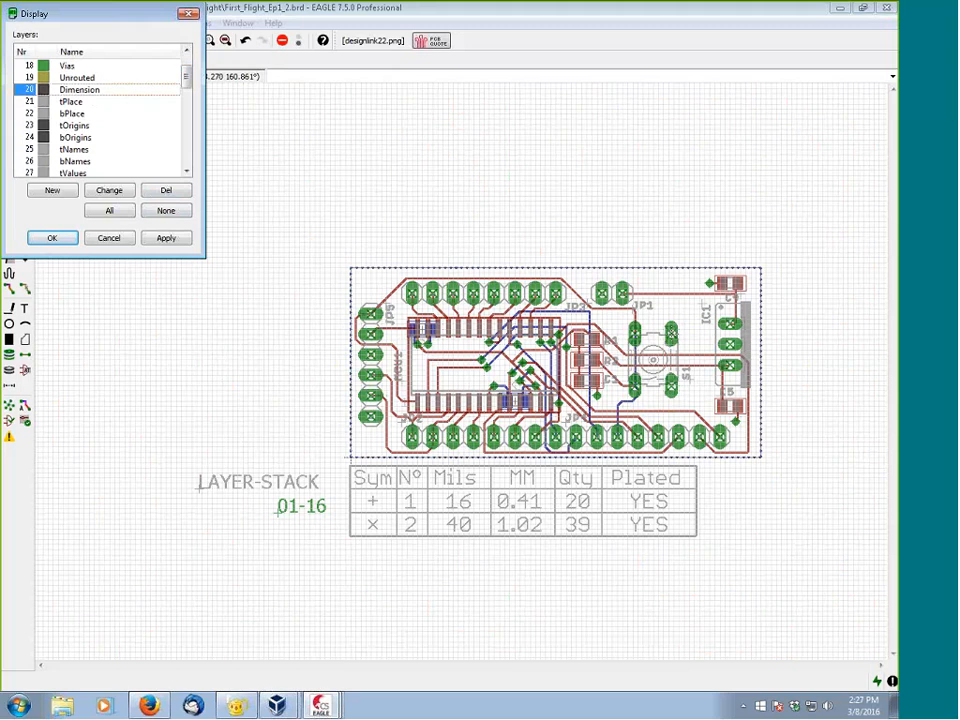
drag(185, 72, 185, 152)
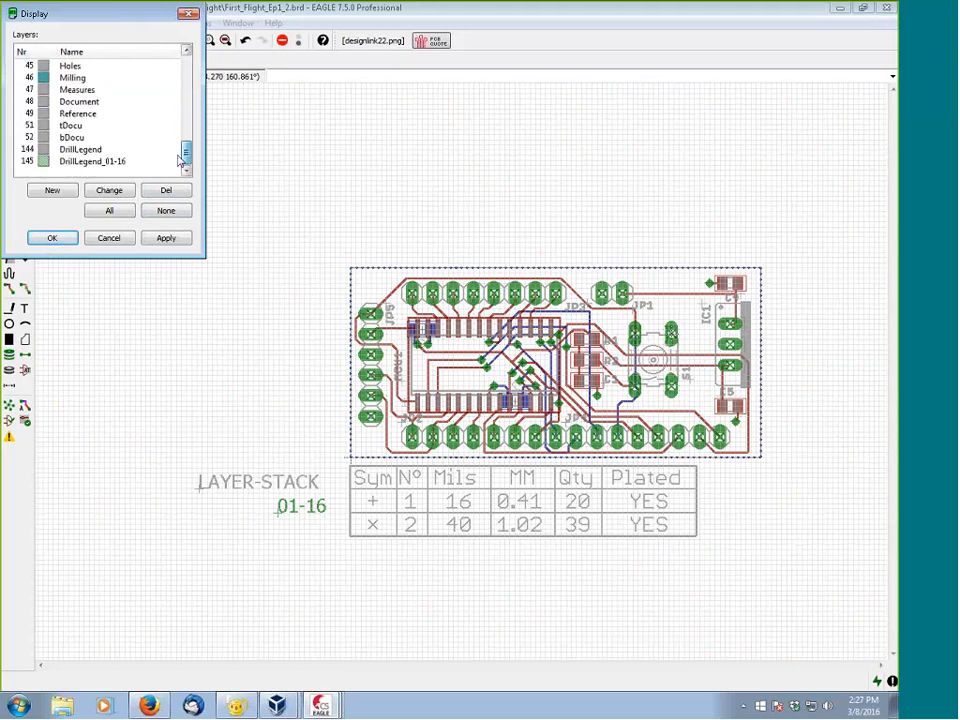
click(27, 149)
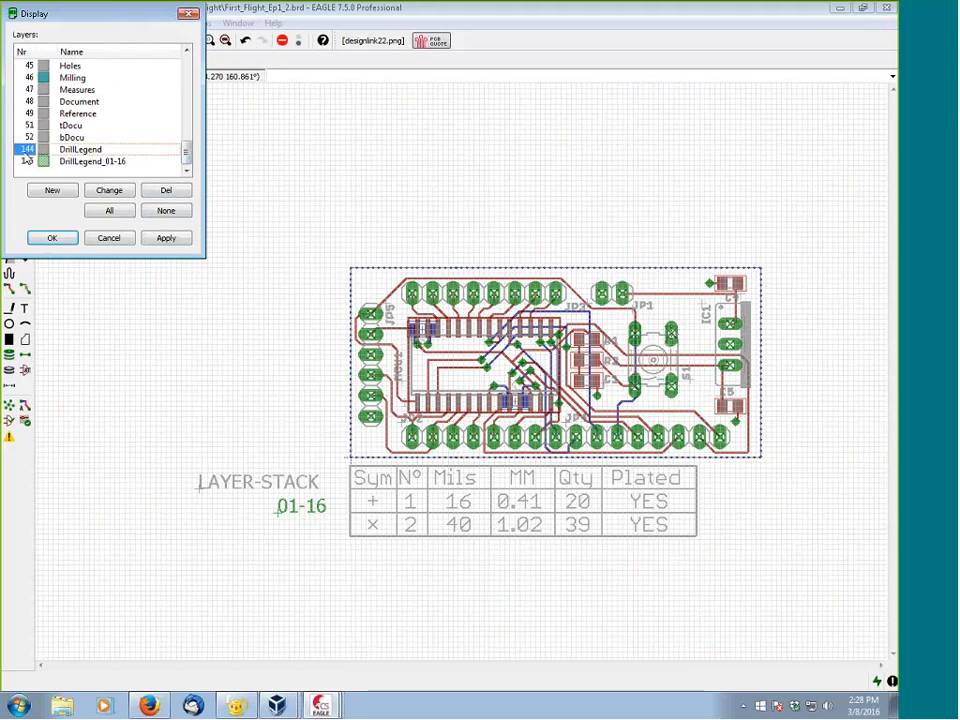
click(27, 161)
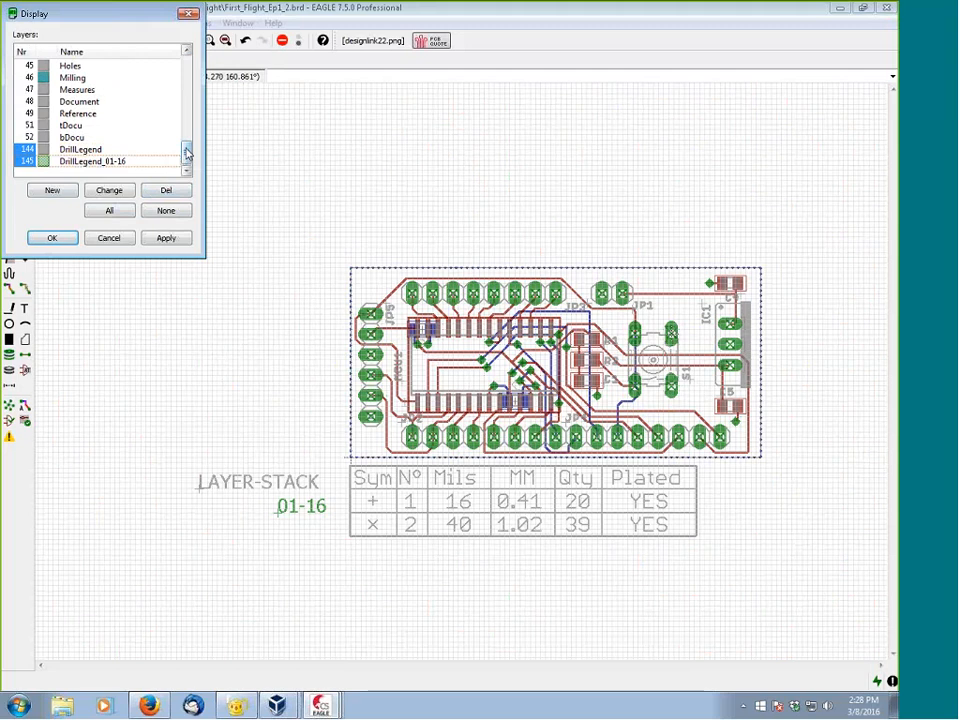
drag(186, 152, 183, 74)
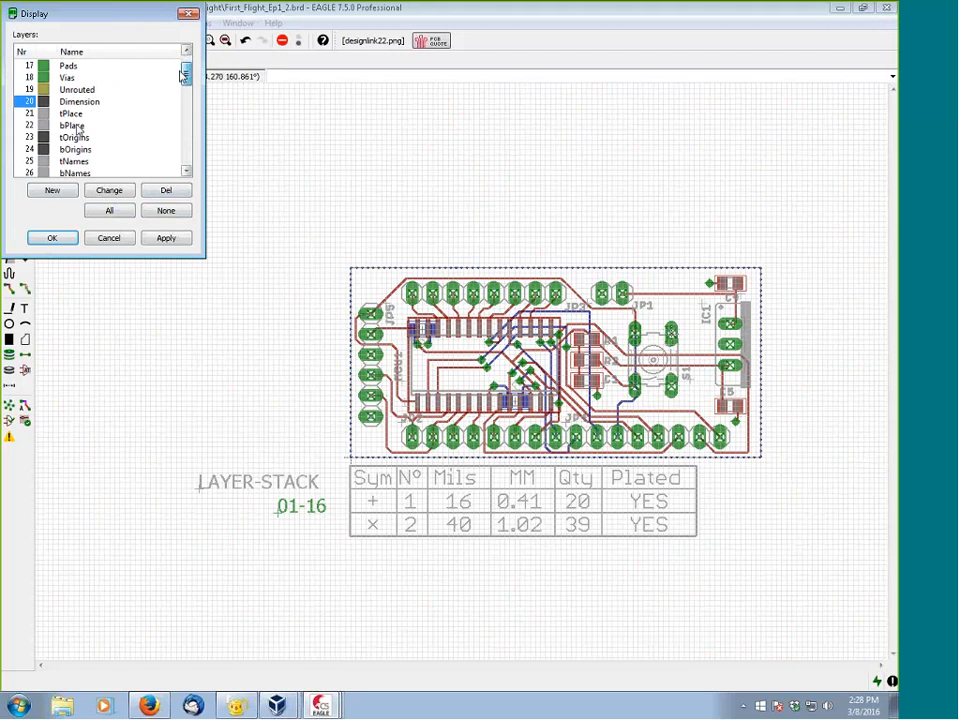
click(31, 114)
click(166, 238)
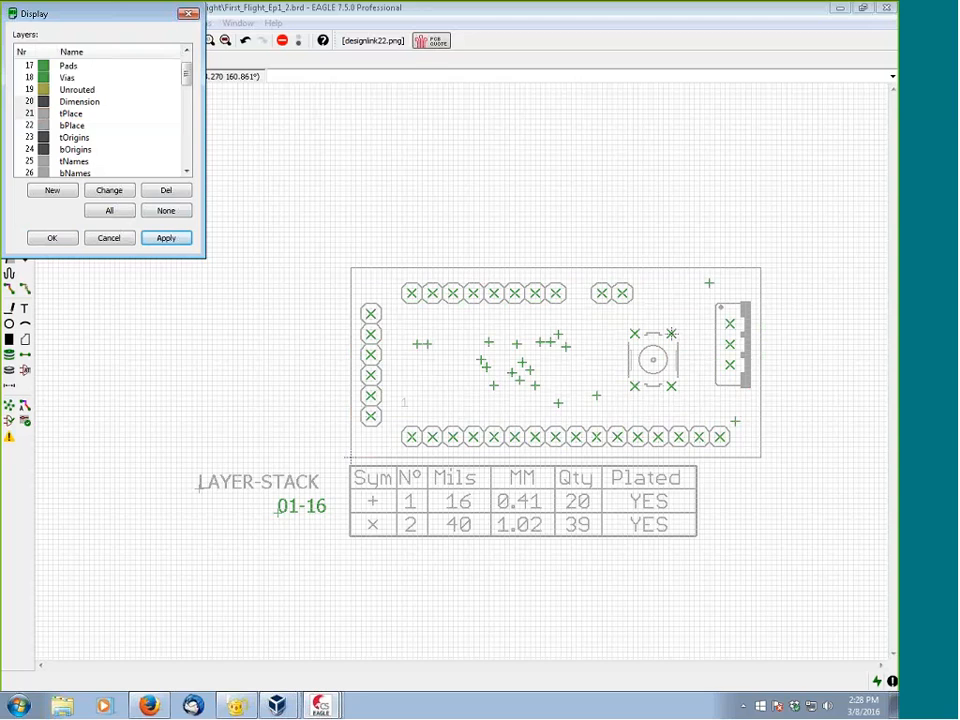
click(53, 238)
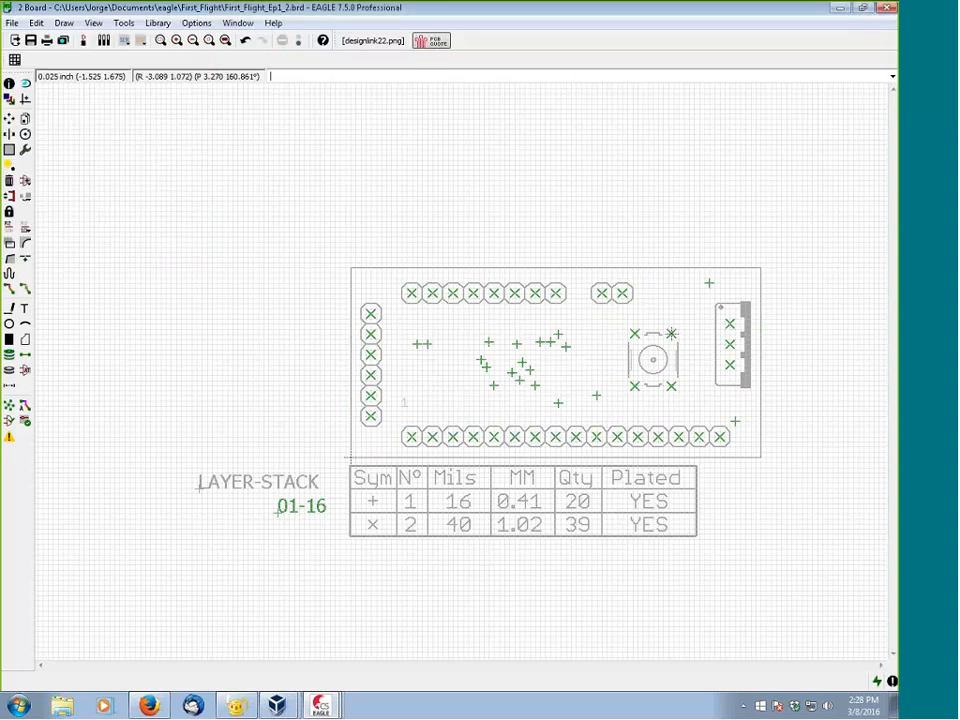
Step: Print the drill drawing to First_Flight_Ep1_2.pdf on Letter paper in portrait orientation with a scale factor of 2
scroll(545, 430, up, 2)
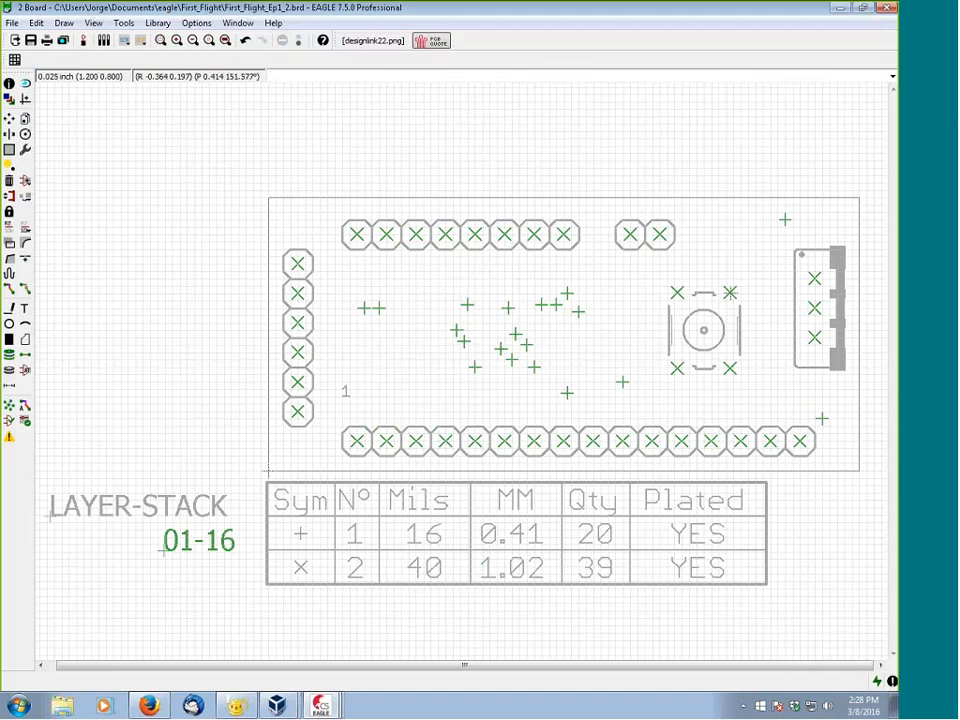
click(12, 24)
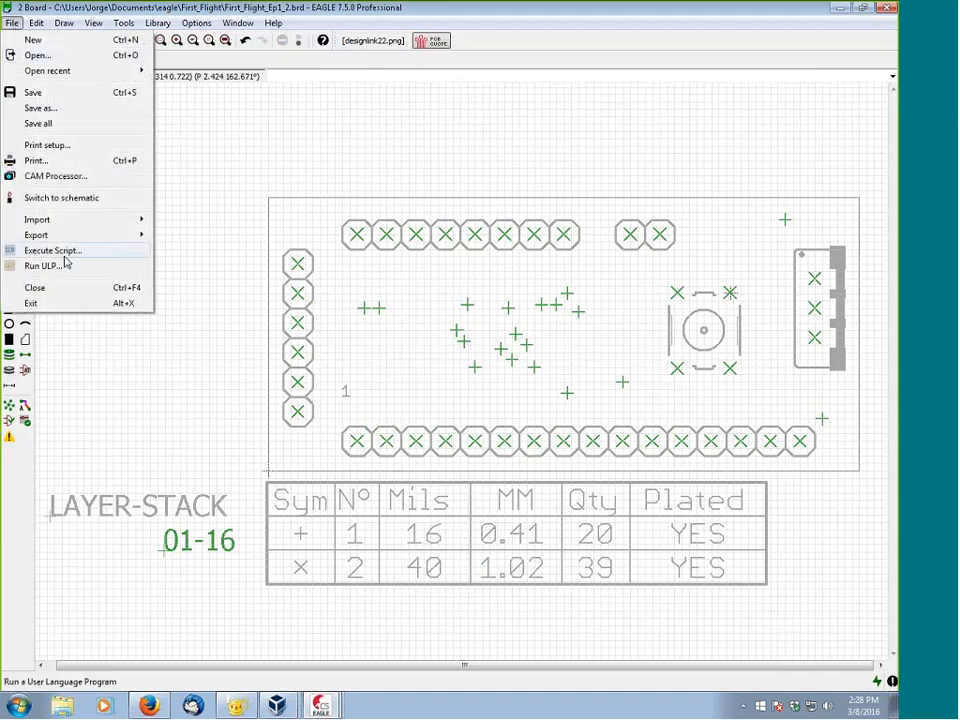
click(62, 160)
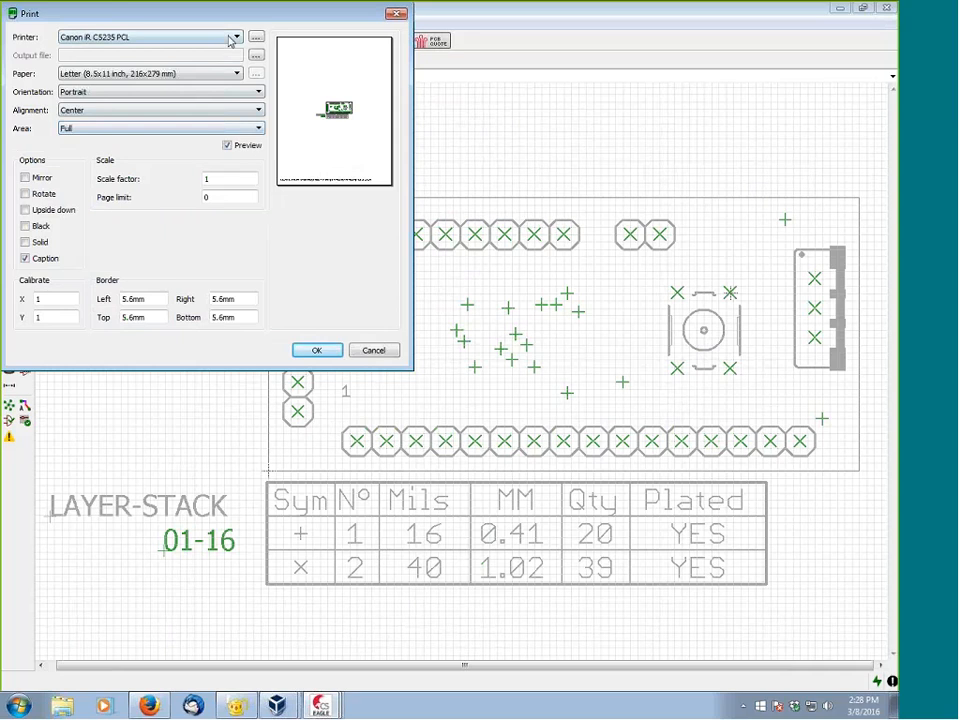
click(168, 36)
click(100, 85)
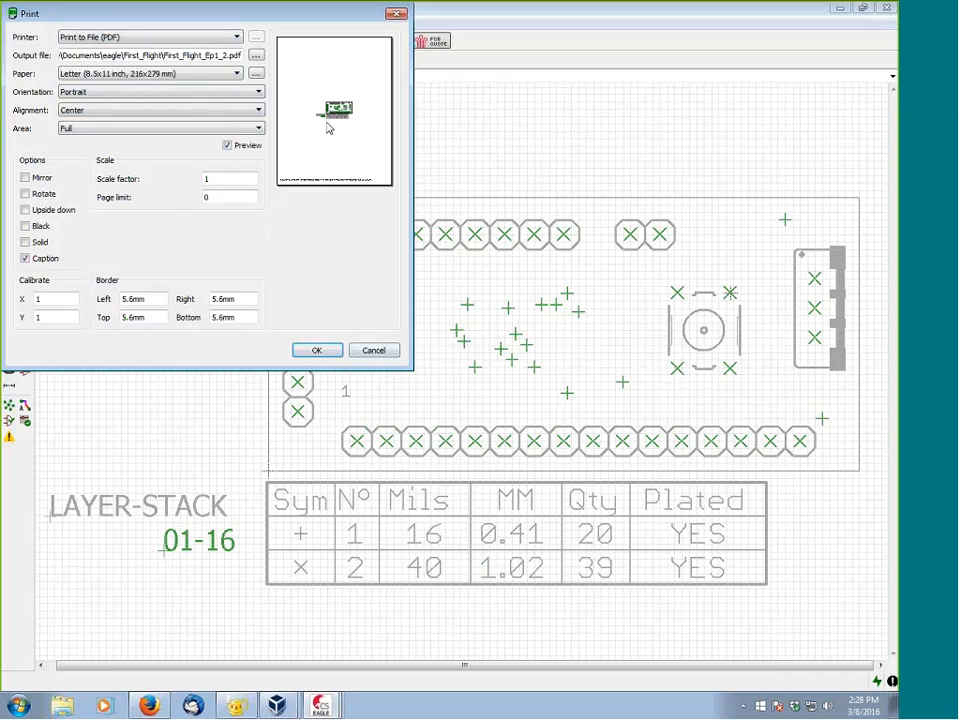
double_click(234, 178)
text(2)
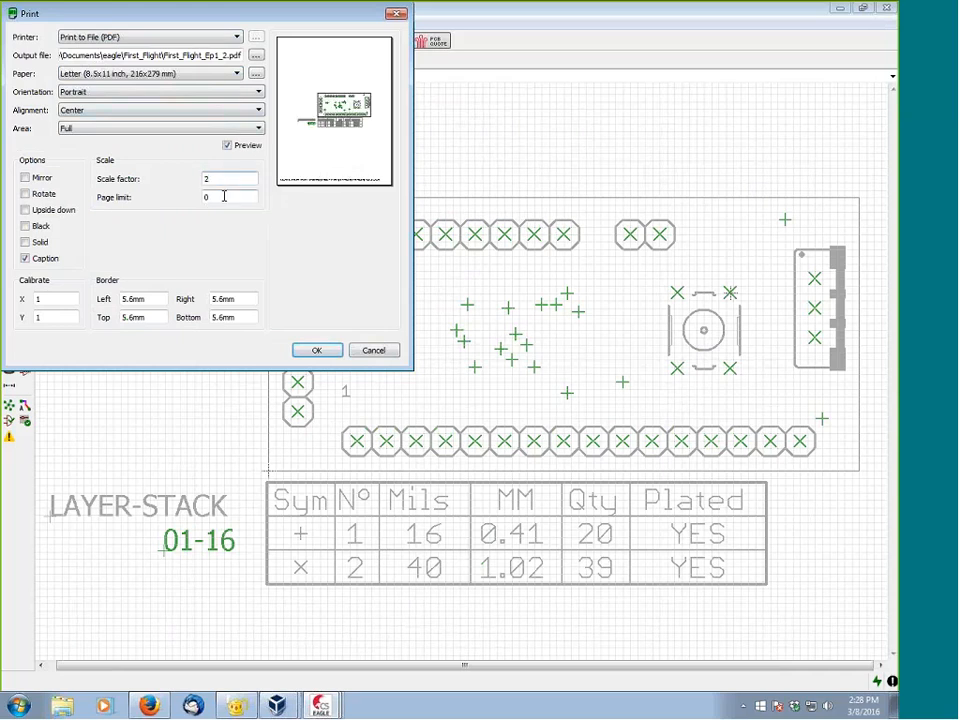
click(225, 197)
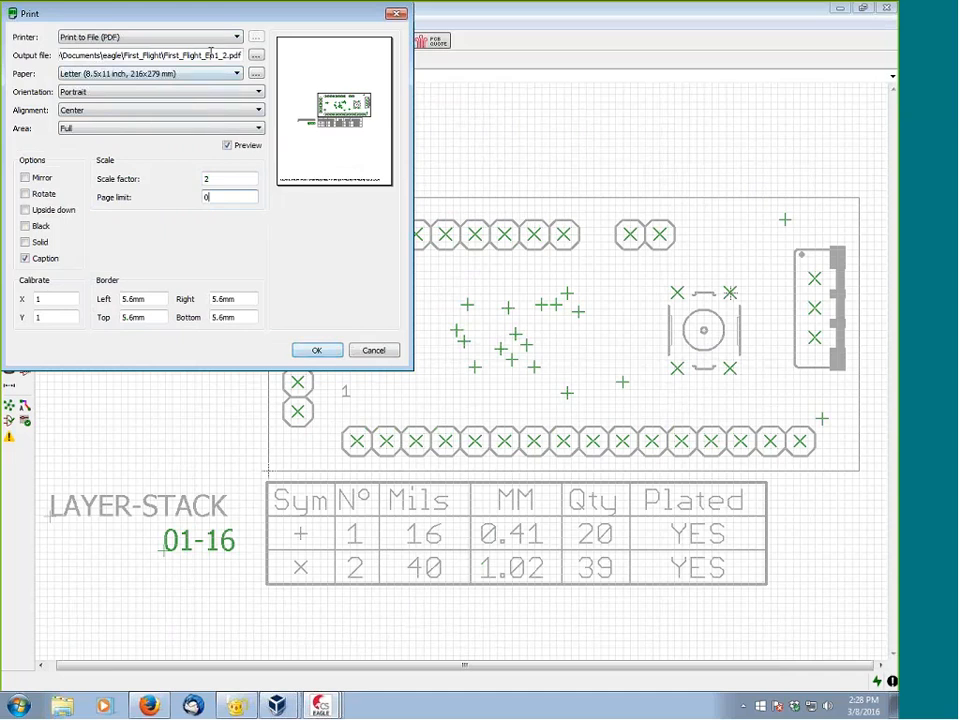
click(316, 350)
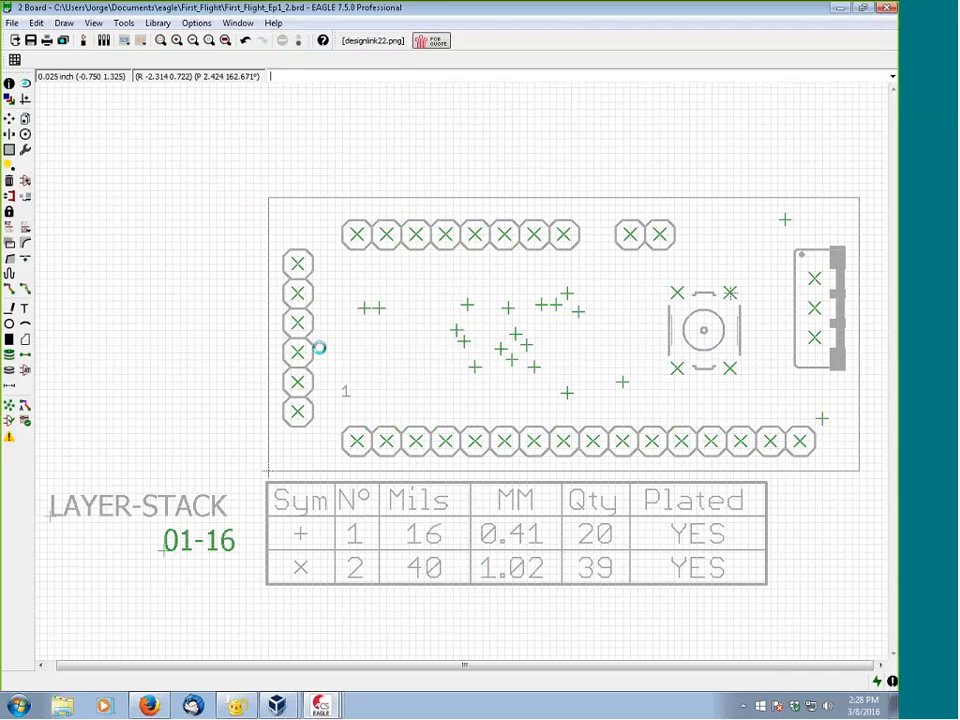
Step: Switch to the Control Panel and refresh the First_Flight file list by collapsing and expanding the project
click(320, 706)
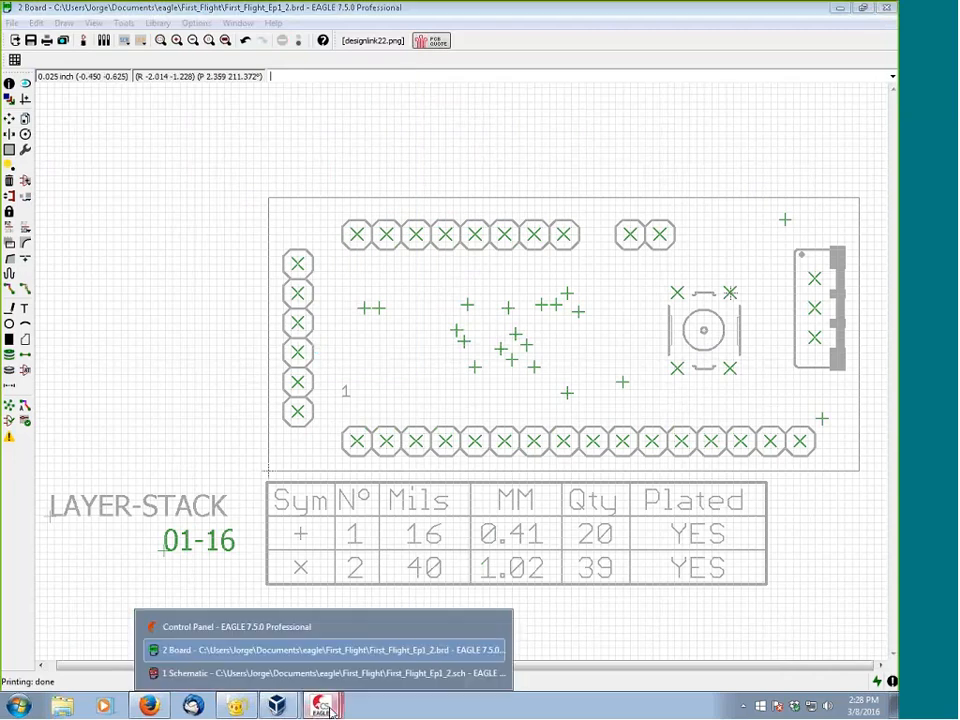
click(228, 628)
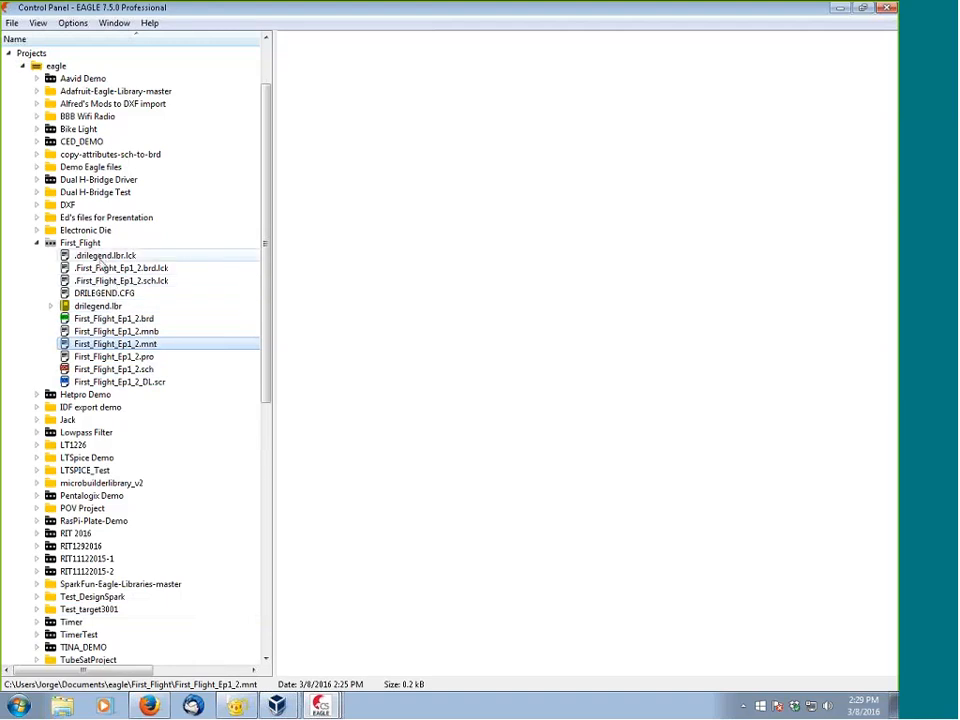
click(37, 243)
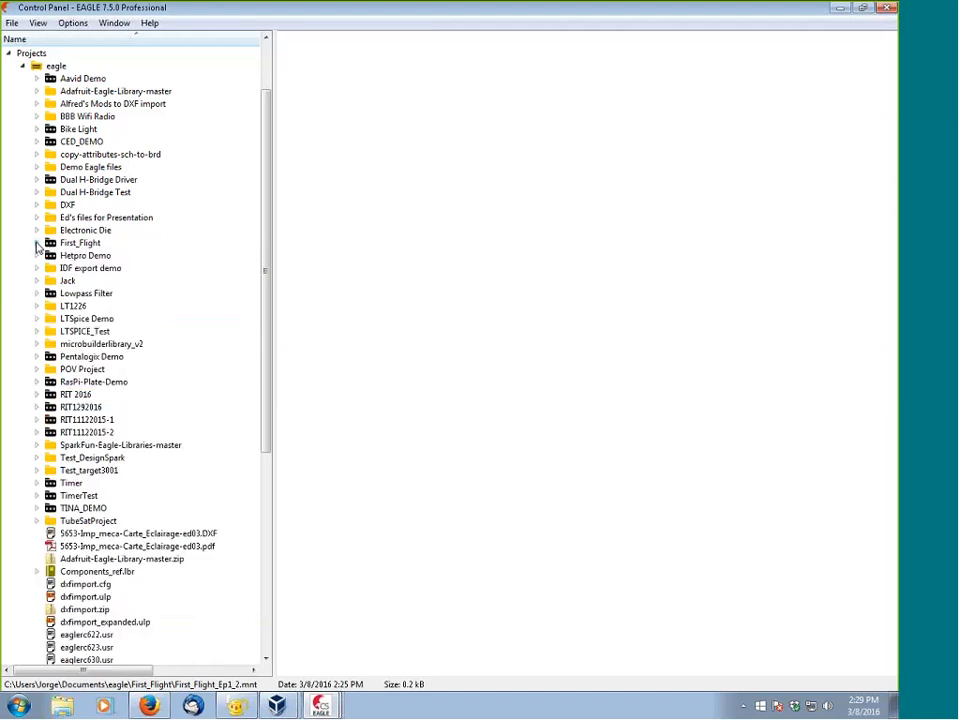
click(37, 243)
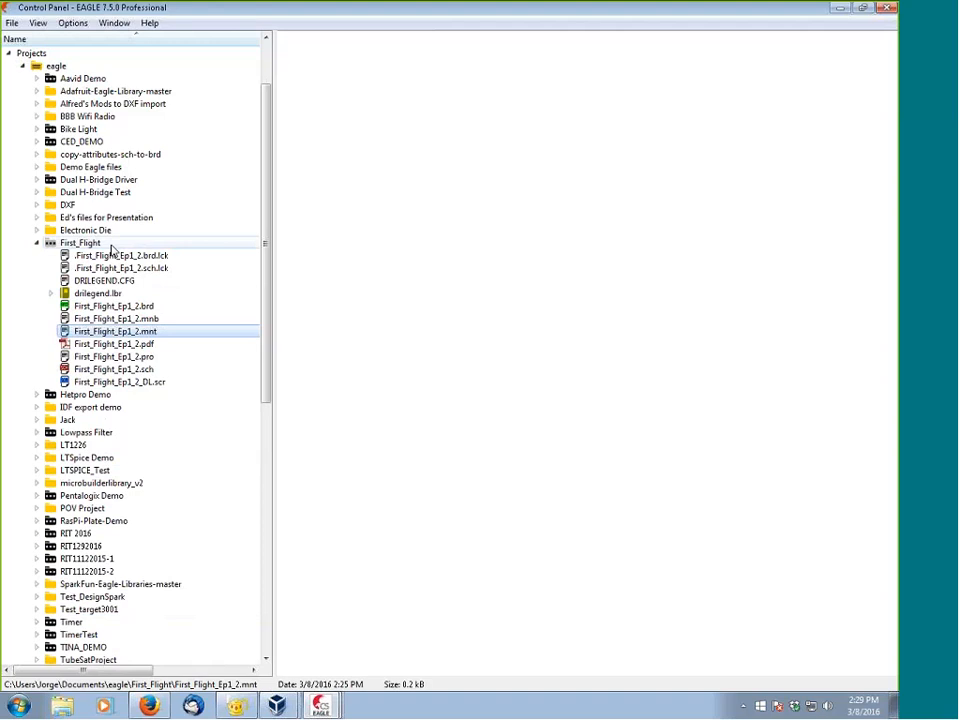
Step: Open First_Flight_Ep1_2.pdf in Adobe Reader, review the printed drill drawing and legend, and close the file
click(140, 344)
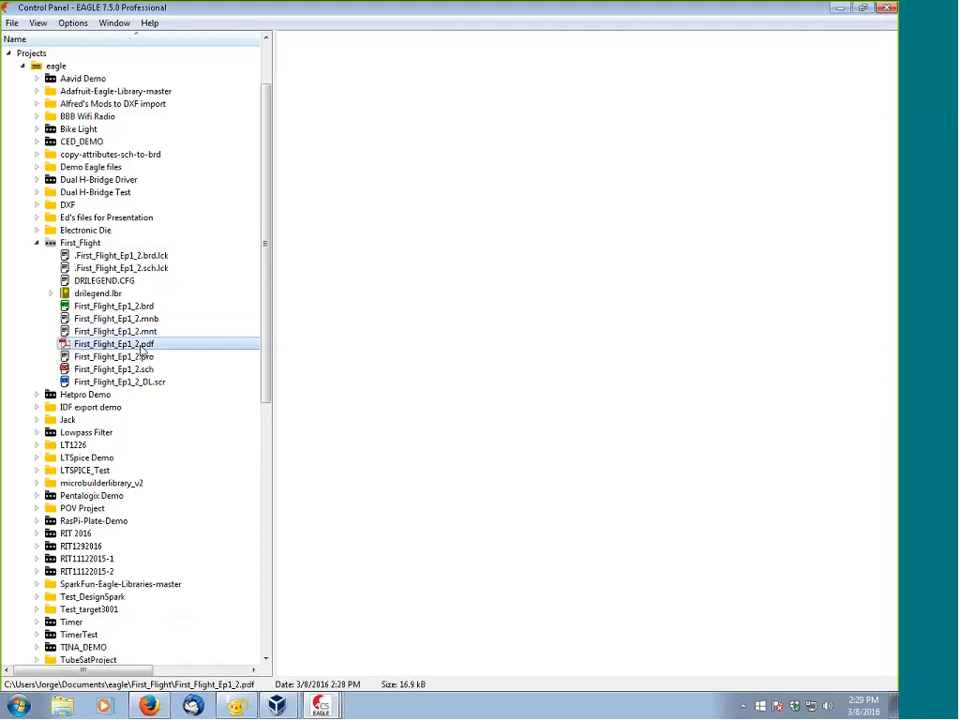
drag(709, 247, 690, 338)
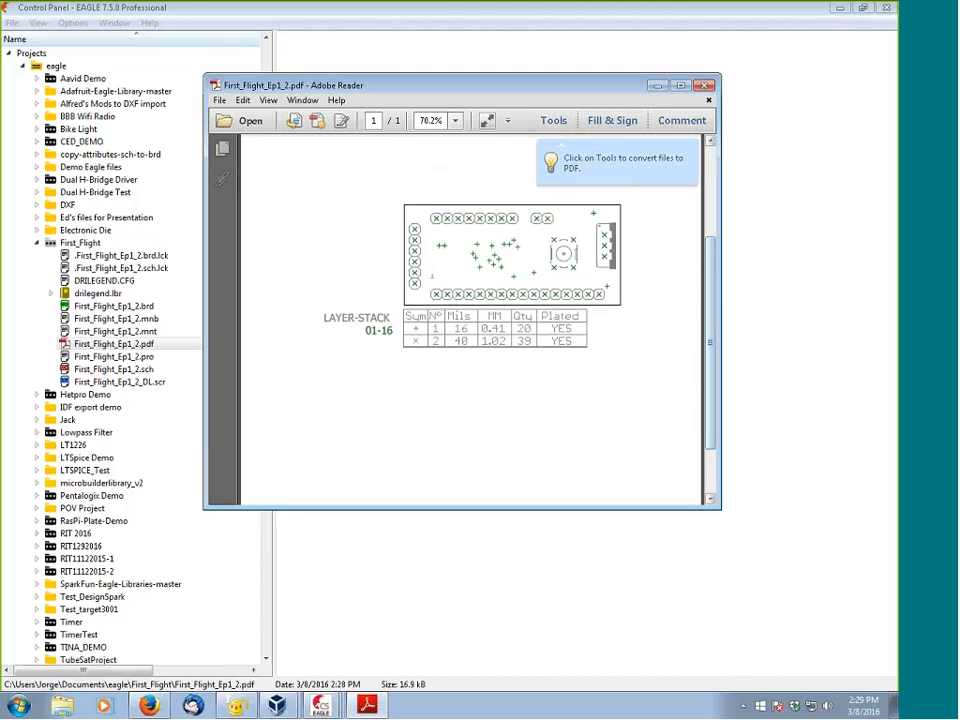
scroll(446, 291, up, 1)
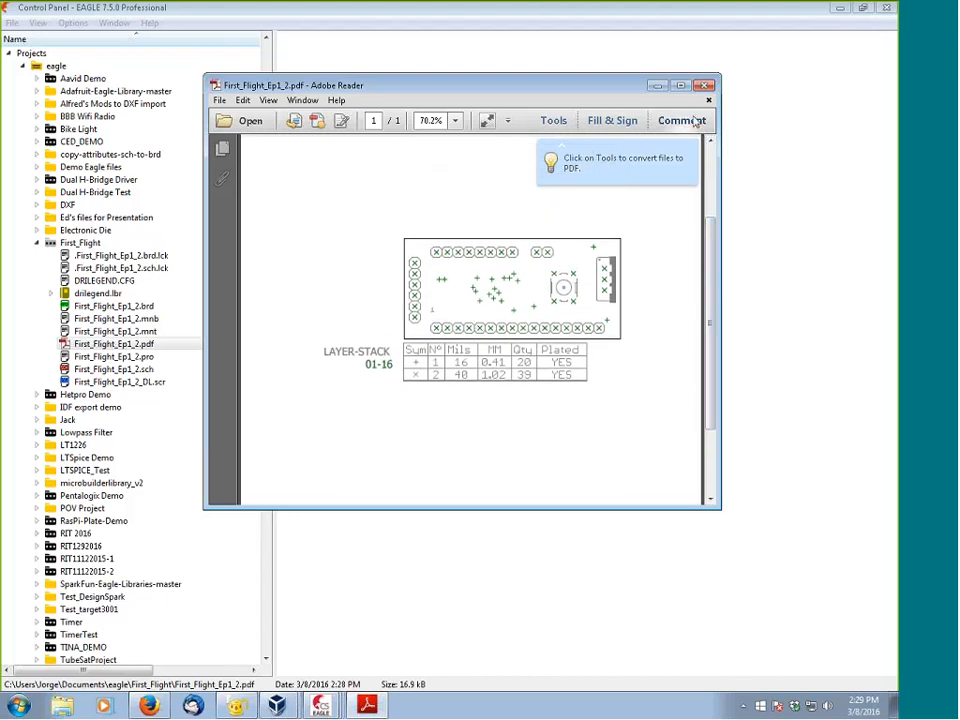
click(705, 87)
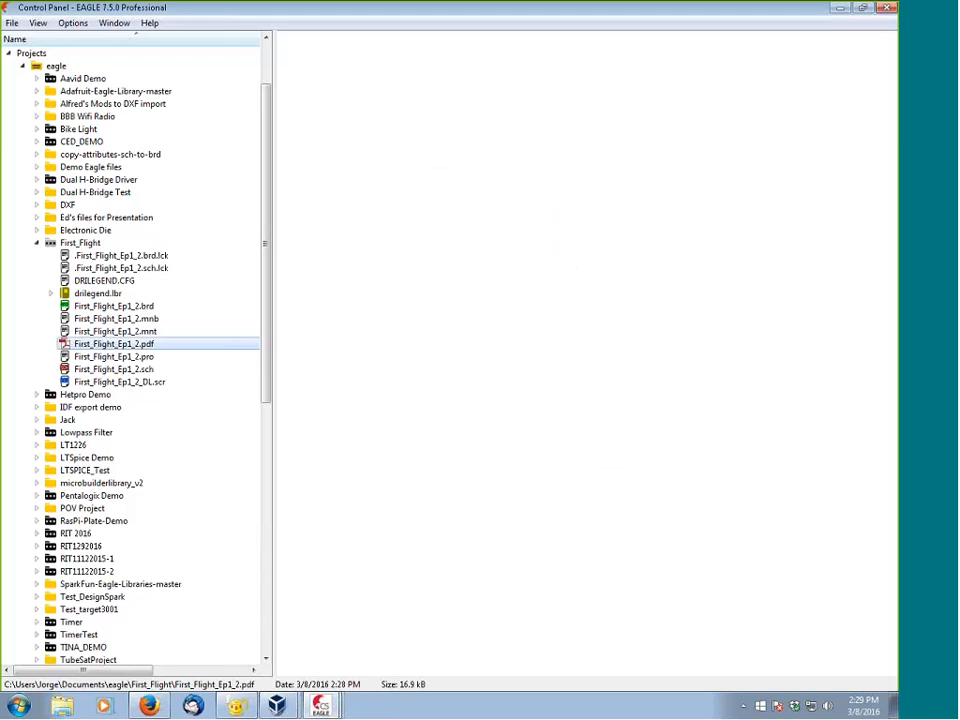
Step: Switch to the First_Flight_Ep1_2 board window and restore the last used layer display set
click(320, 706)
click(280, 645)
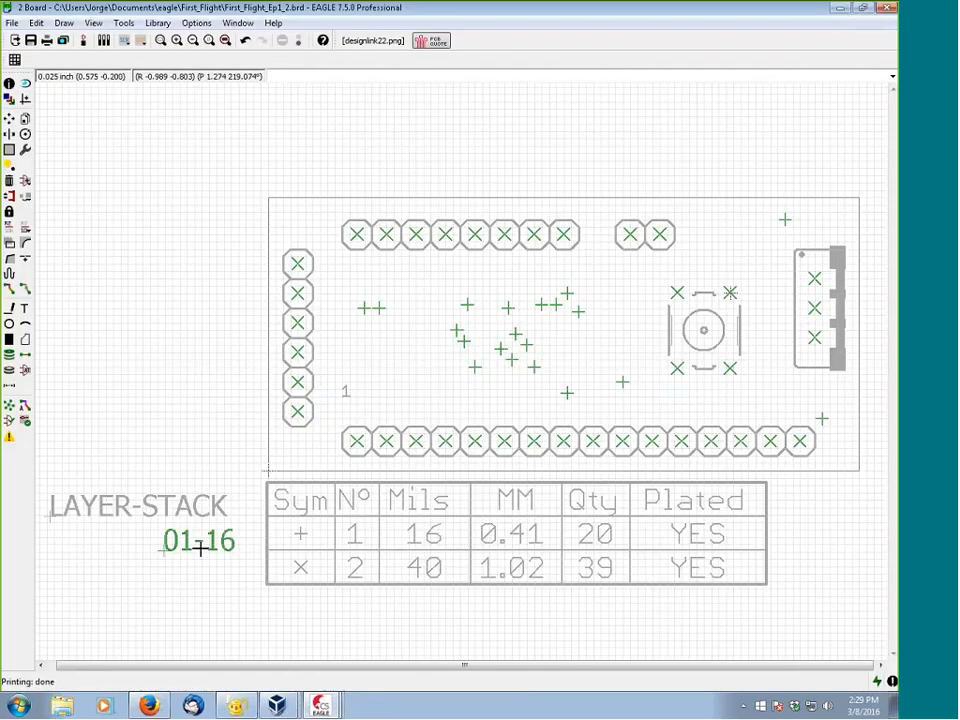
scroll(433, 525, down, 2)
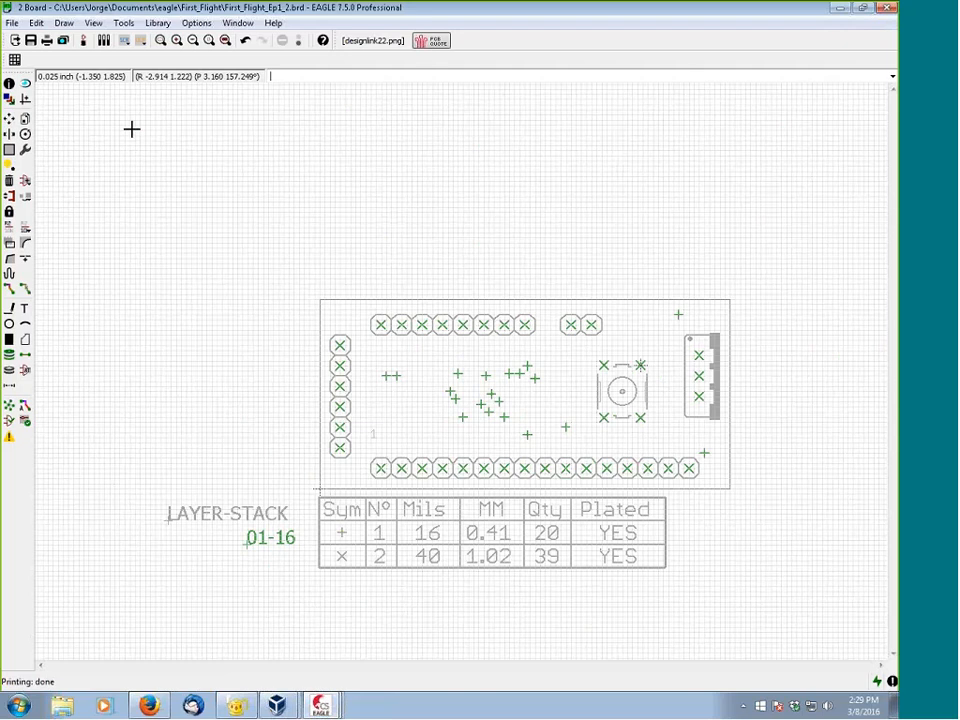
right_click(12, 106)
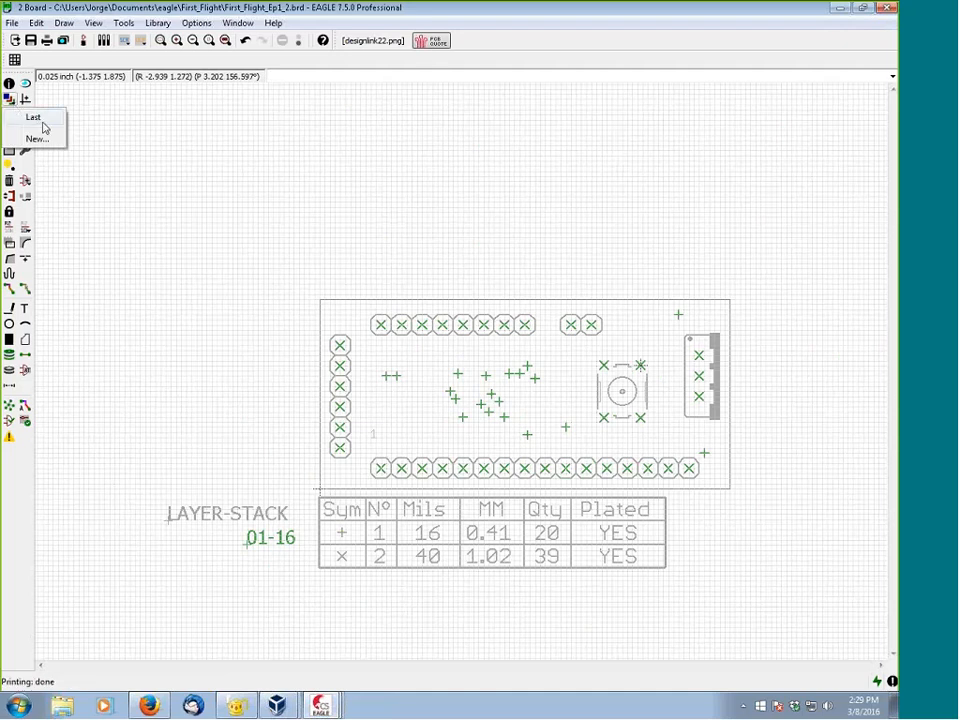
click(42, 122)
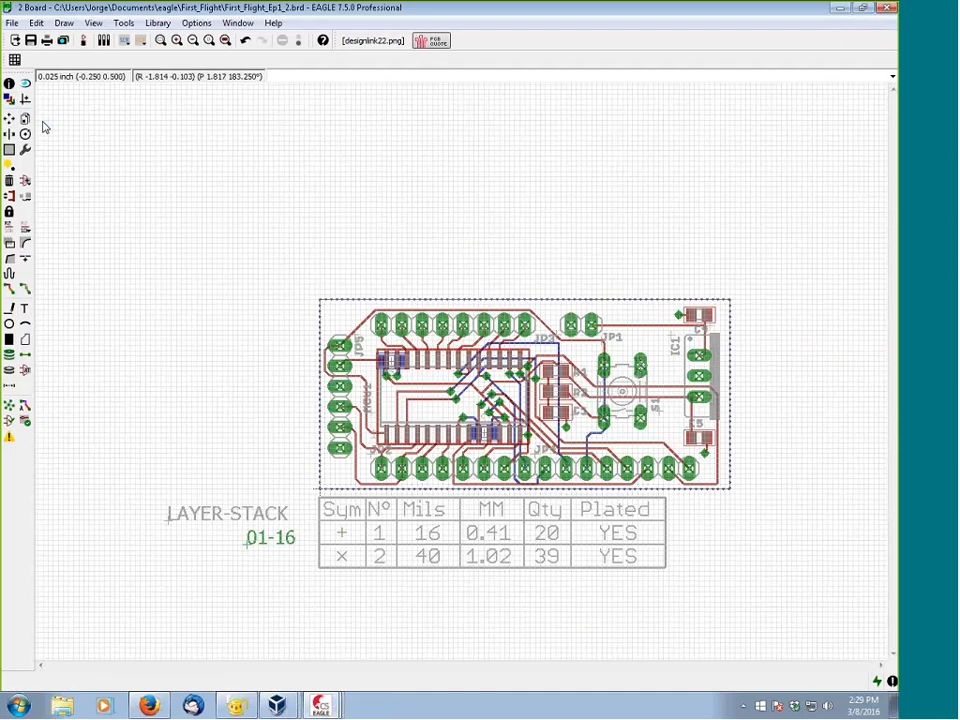
scroll(463, 467, up, 1)
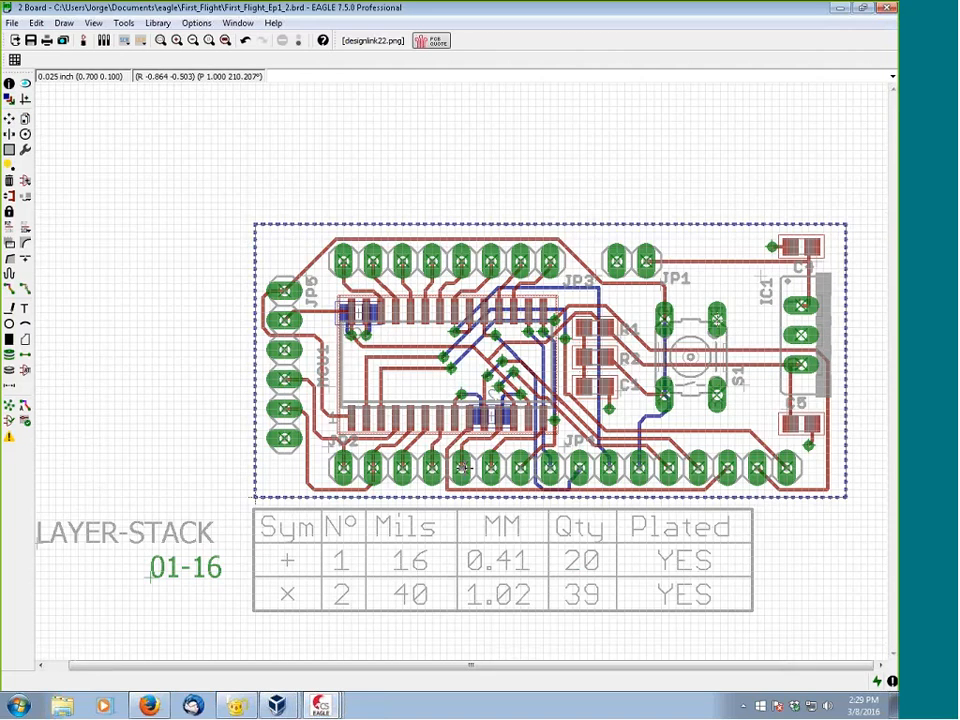
scroll(463, 467, up, 1)
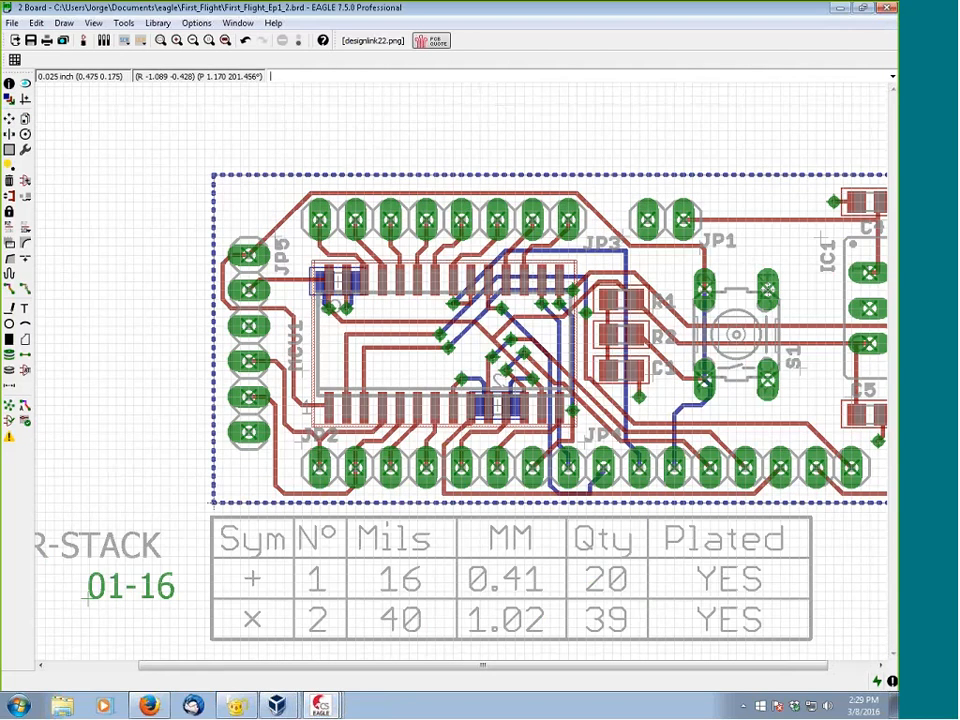
right_click(125, 46)
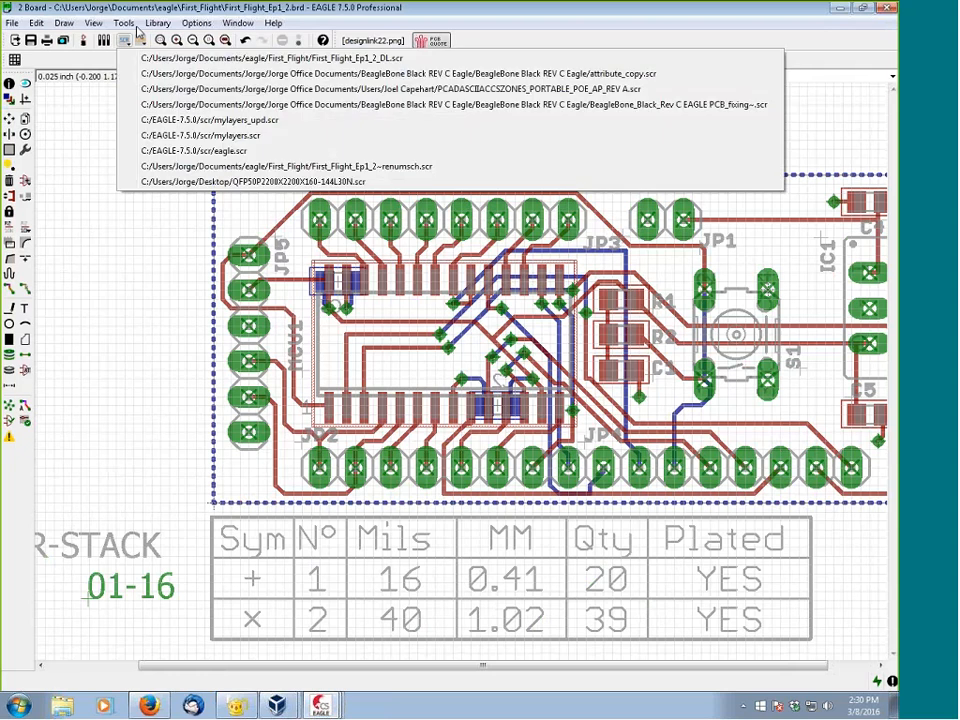
right_click(141, 40)
right_click(141, 40)
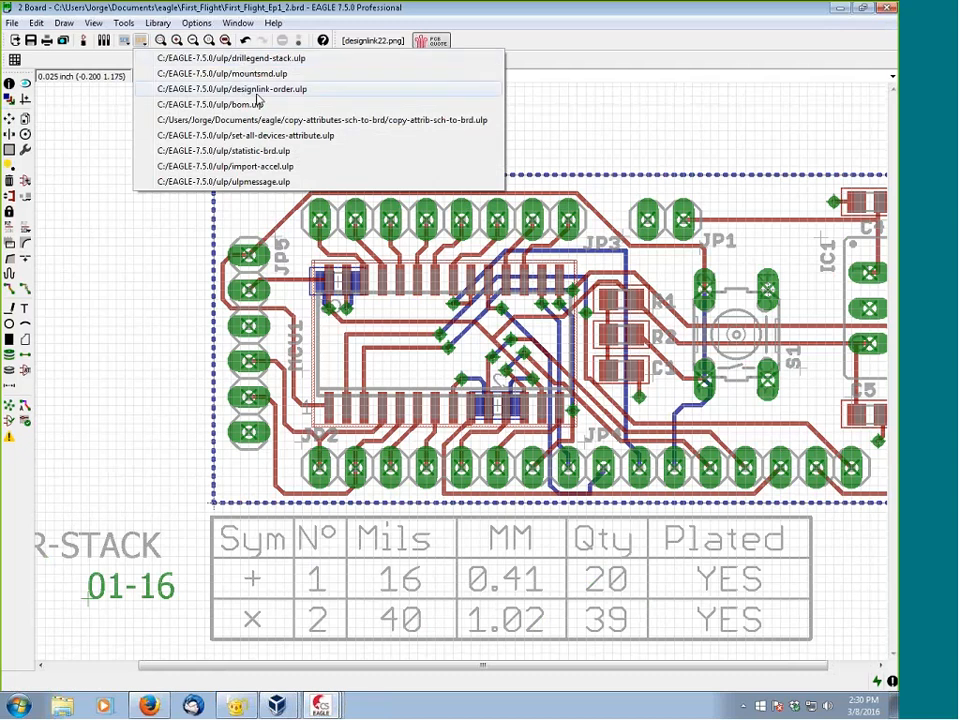
click(224, 10)
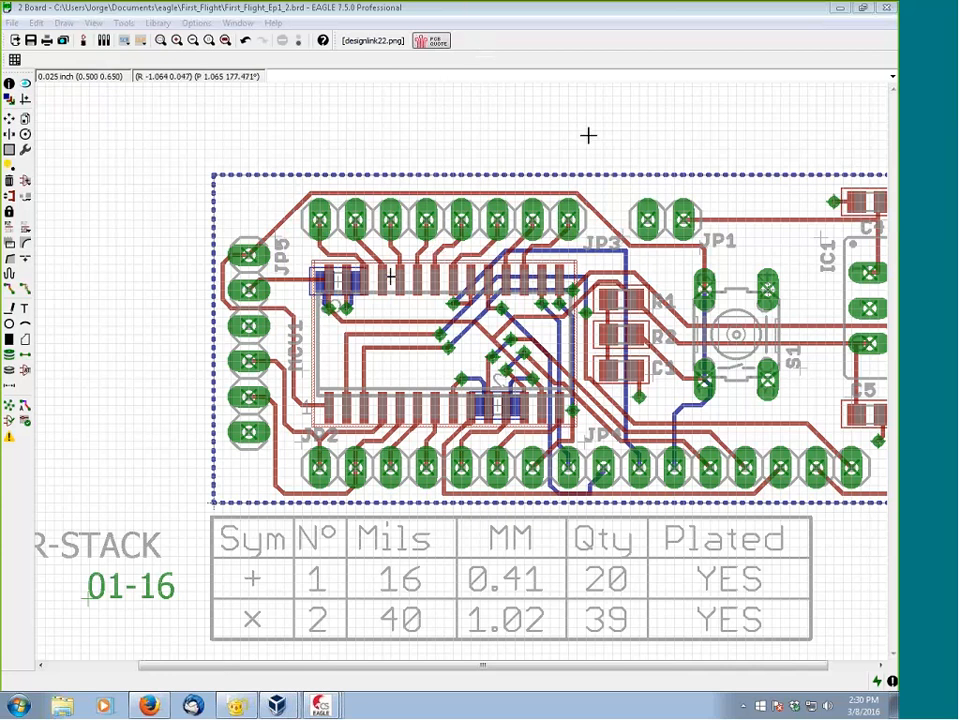
Step: Open the CAM Processor for the First_Flight_Ep1_2 board
click(162, 40)
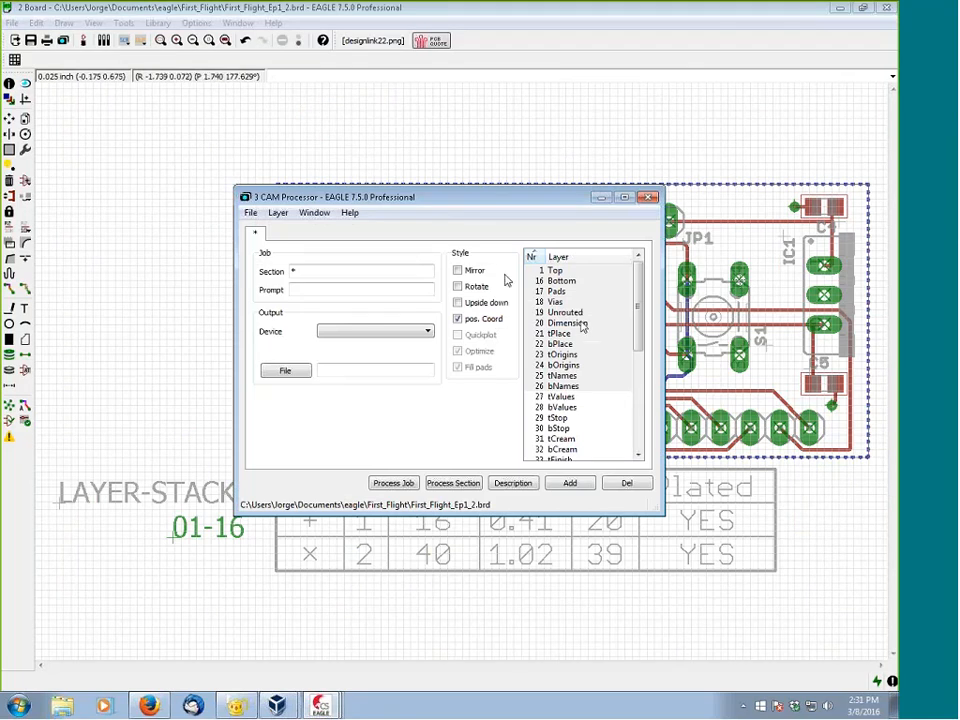
drag(449, 205, 390, 162)
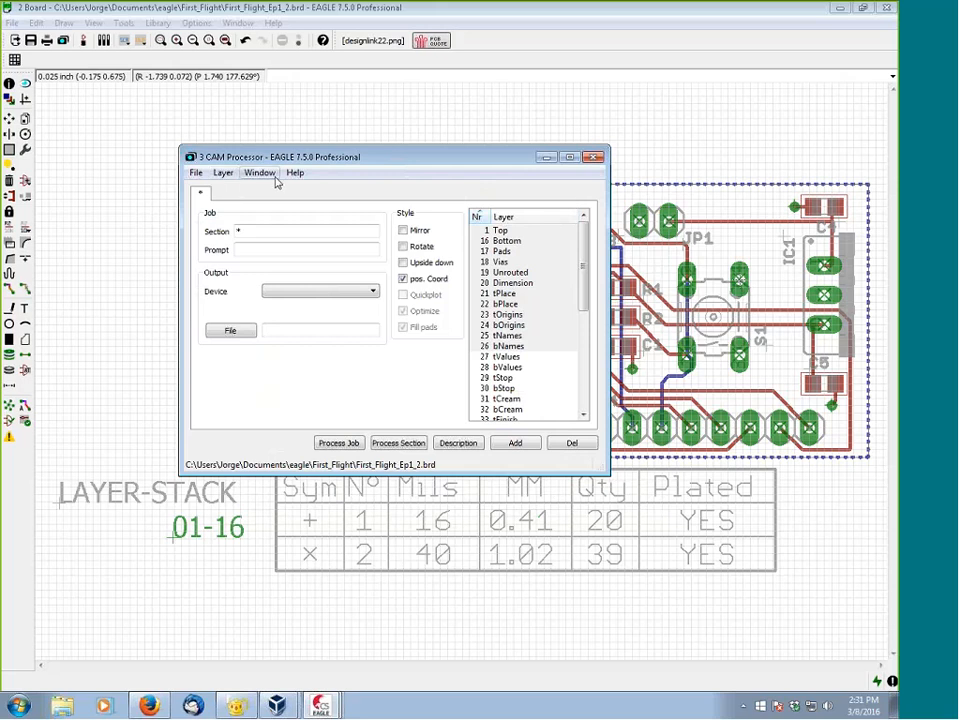
click(196, 174)
mouse_move(210, 194)
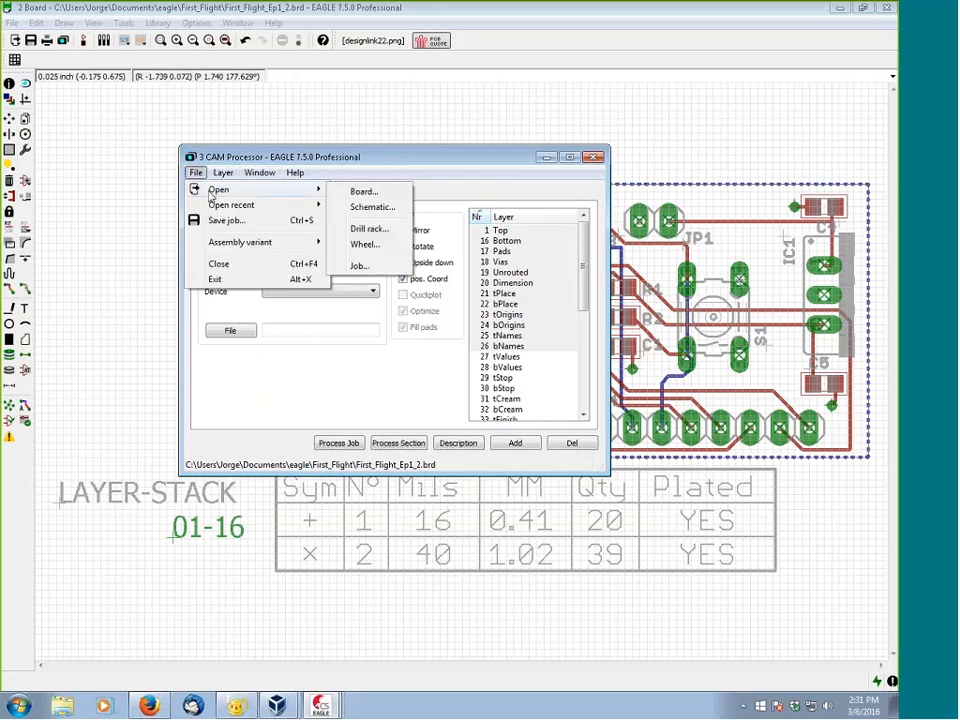
click(360, 266)
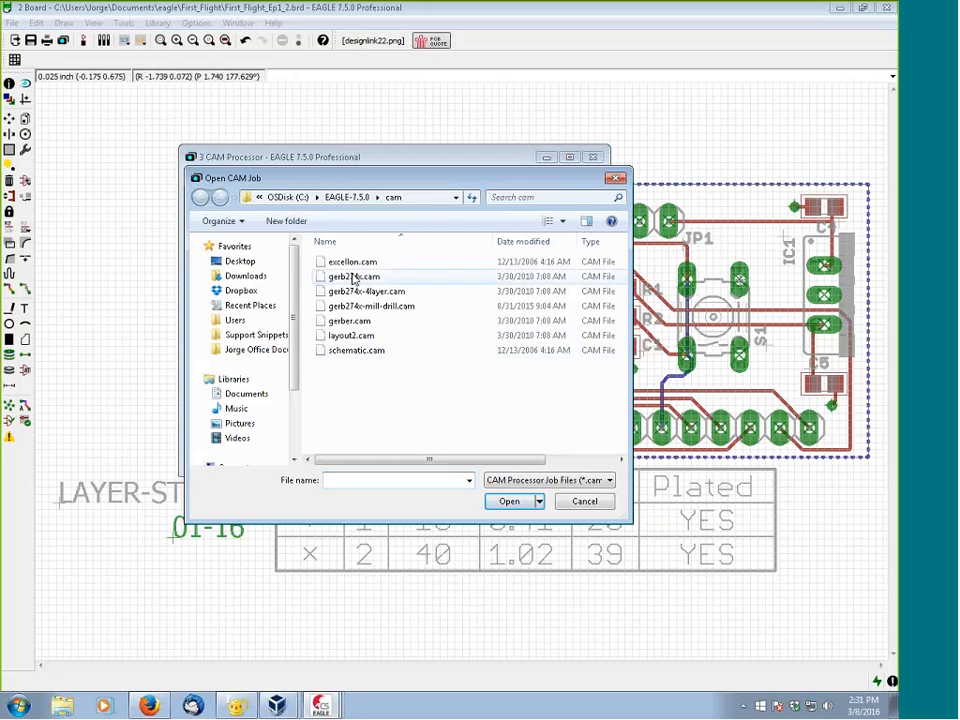
click(399, 278)
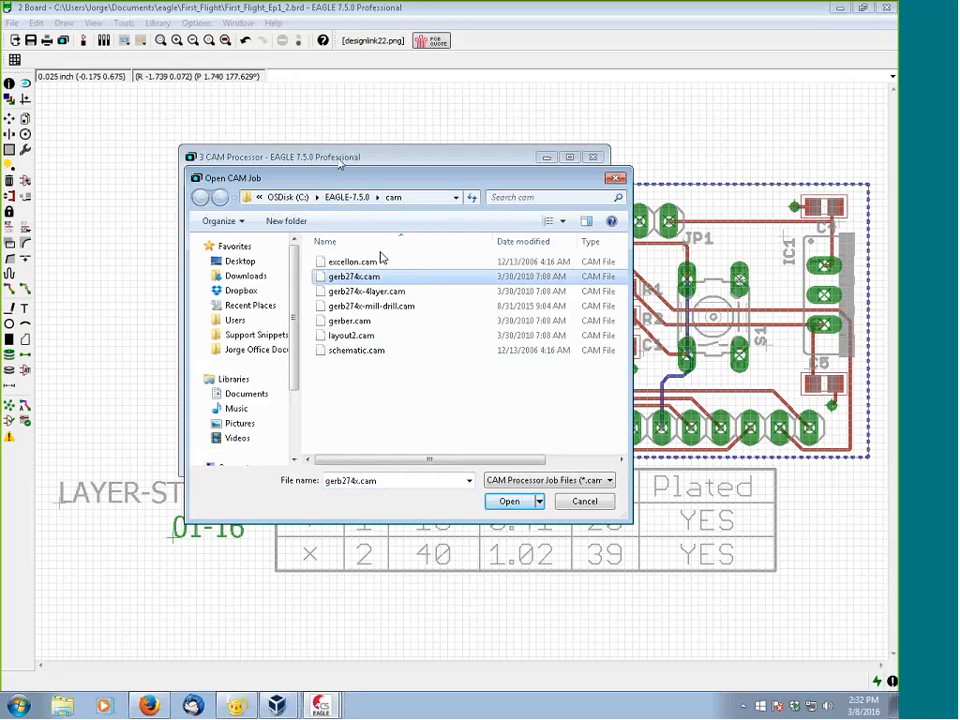
drag(343, 181, 197, 283)
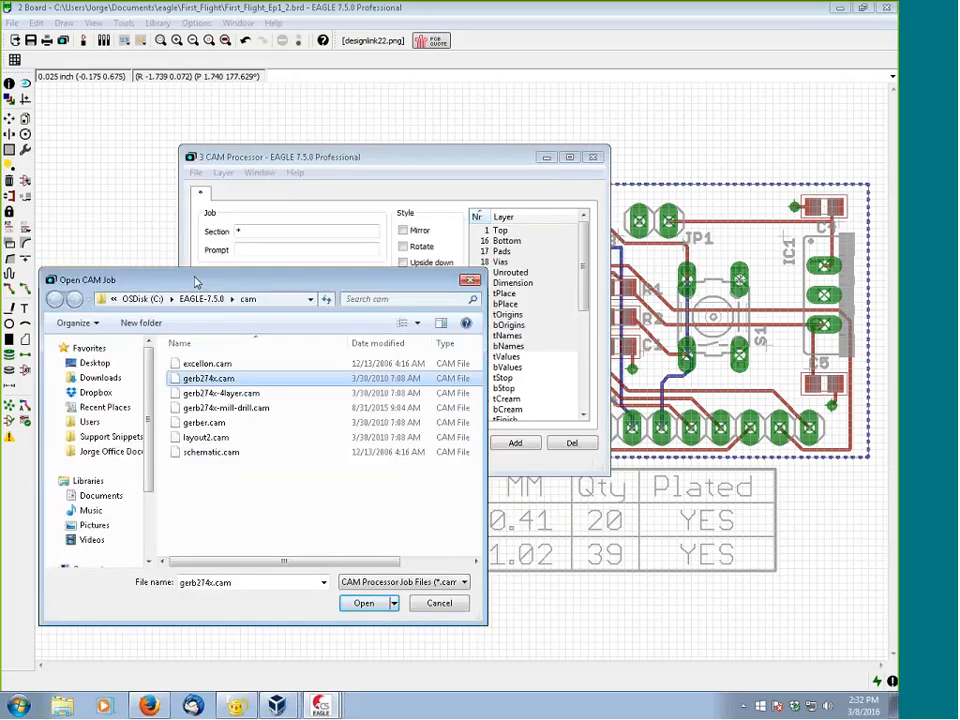
key(Return)
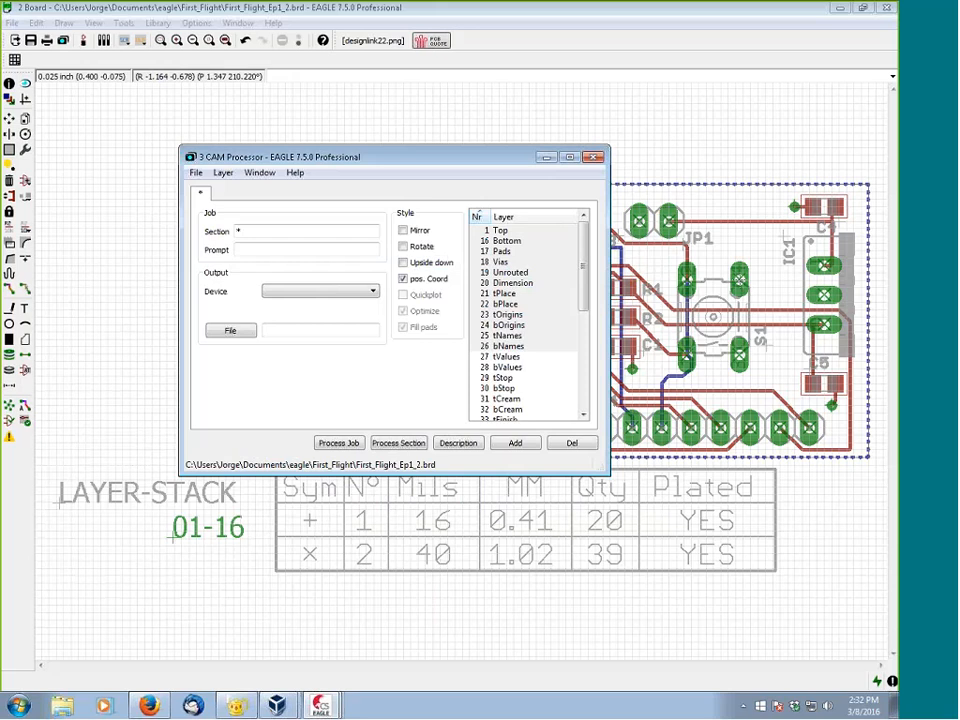
Step: Load the gerb274x-4layer.cam job in the CAM Processor and process the whole job, saving the board first
drag(473, 157, 377, 370)
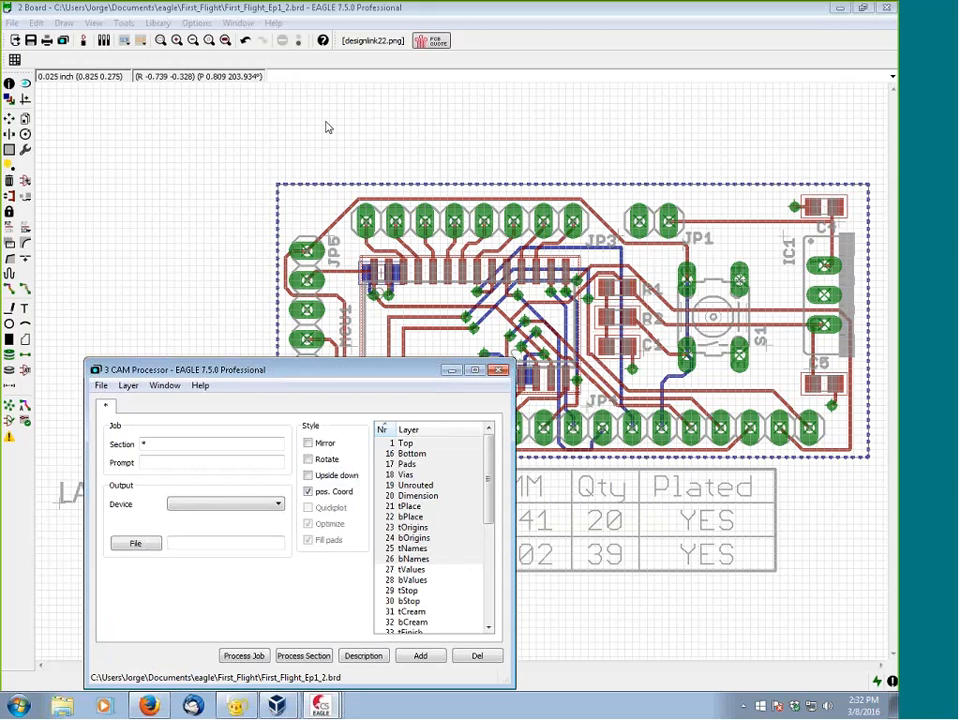
drag(329, 370, 349, 113)
click(120, 127)
mouse_move(141, 142)
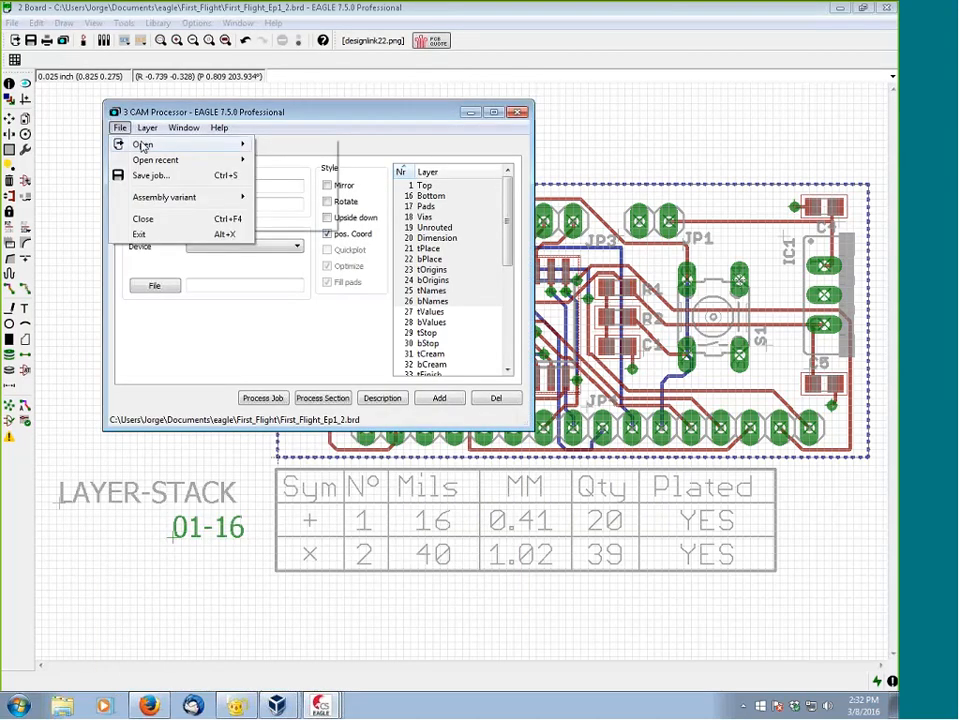
click(286, 219)
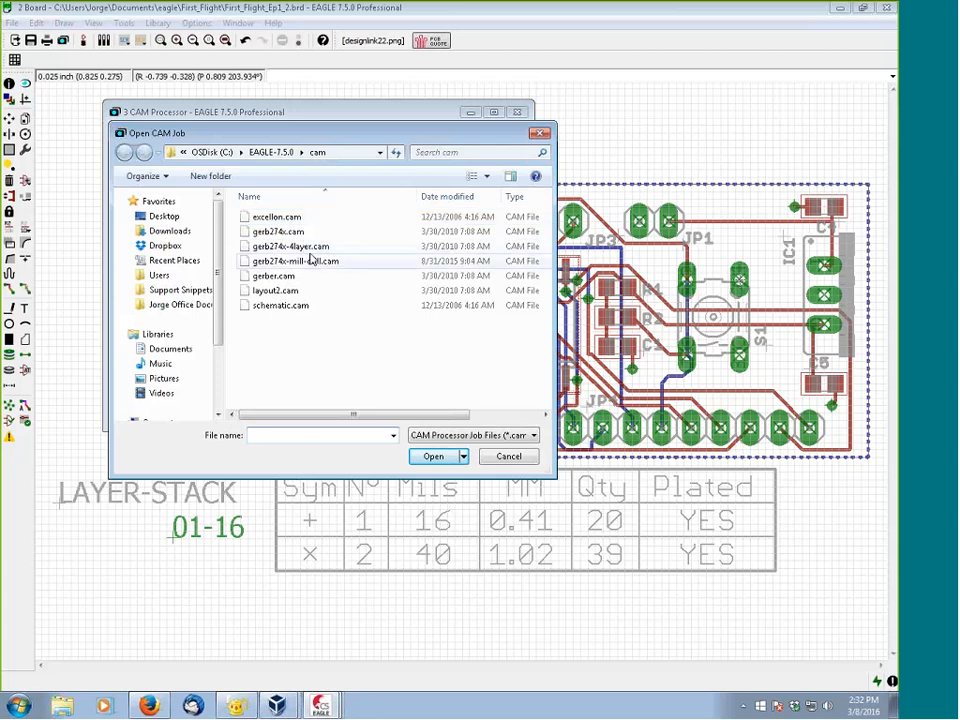
click(278, 247)
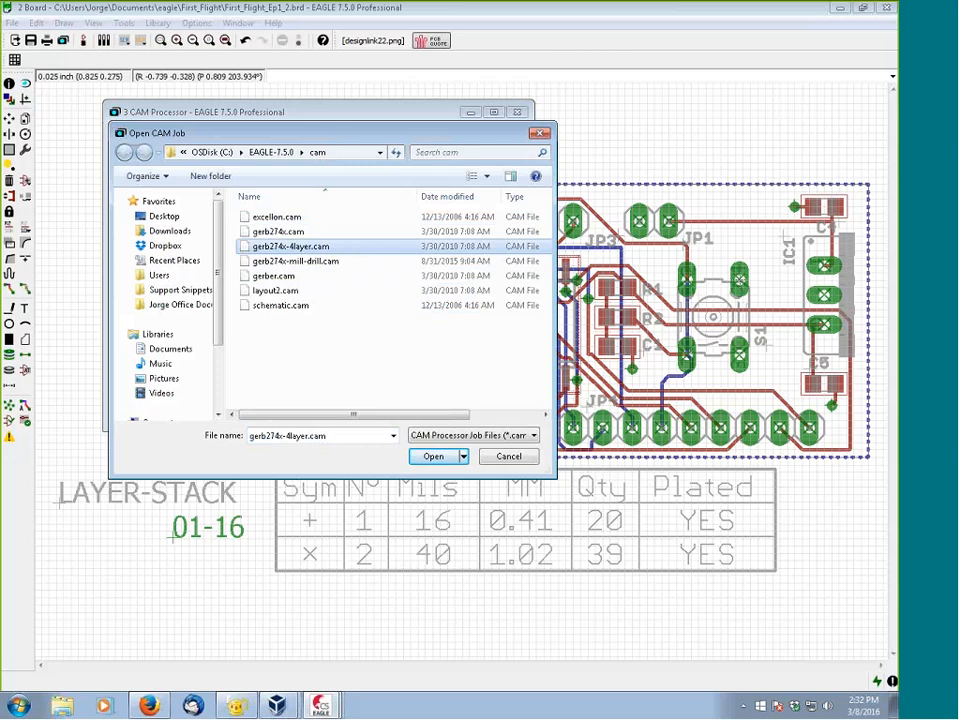
click(433, 456)
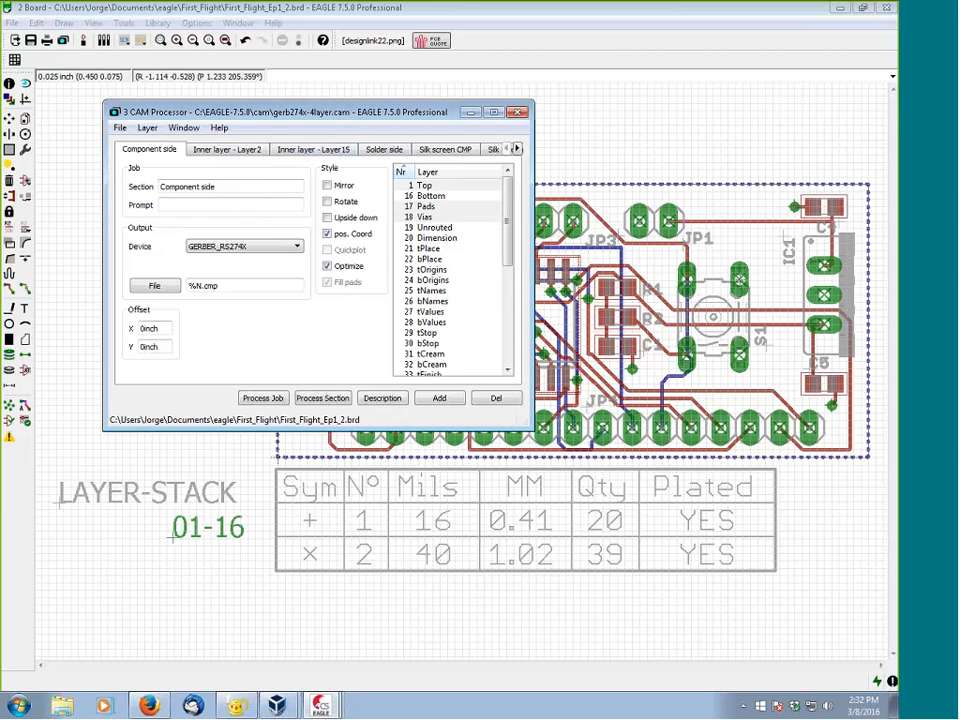
click(266, 399)
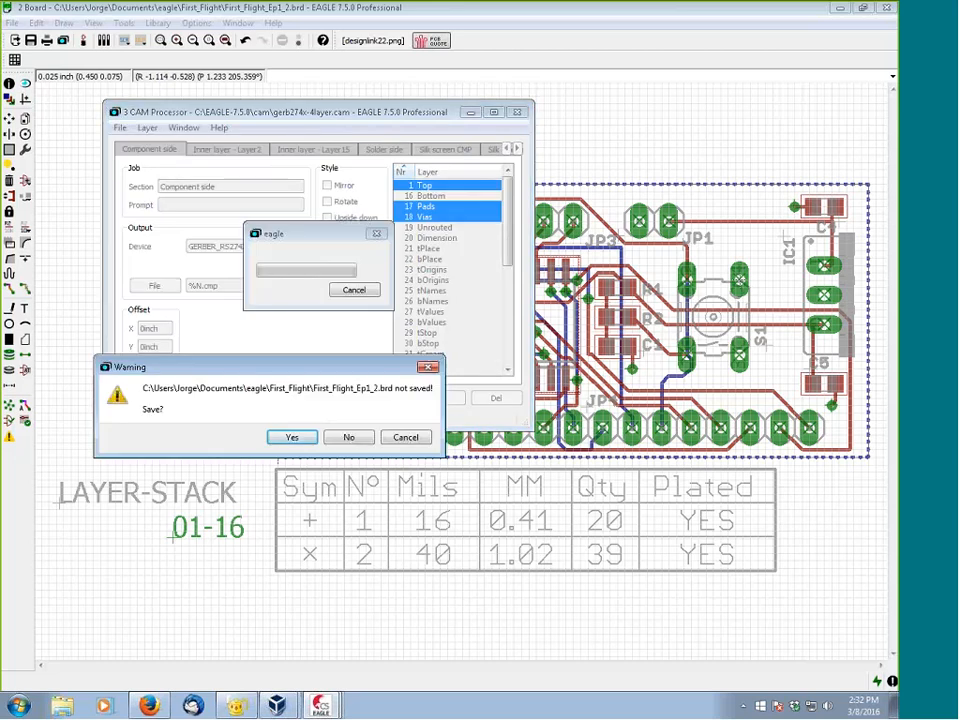
click(291, 437)
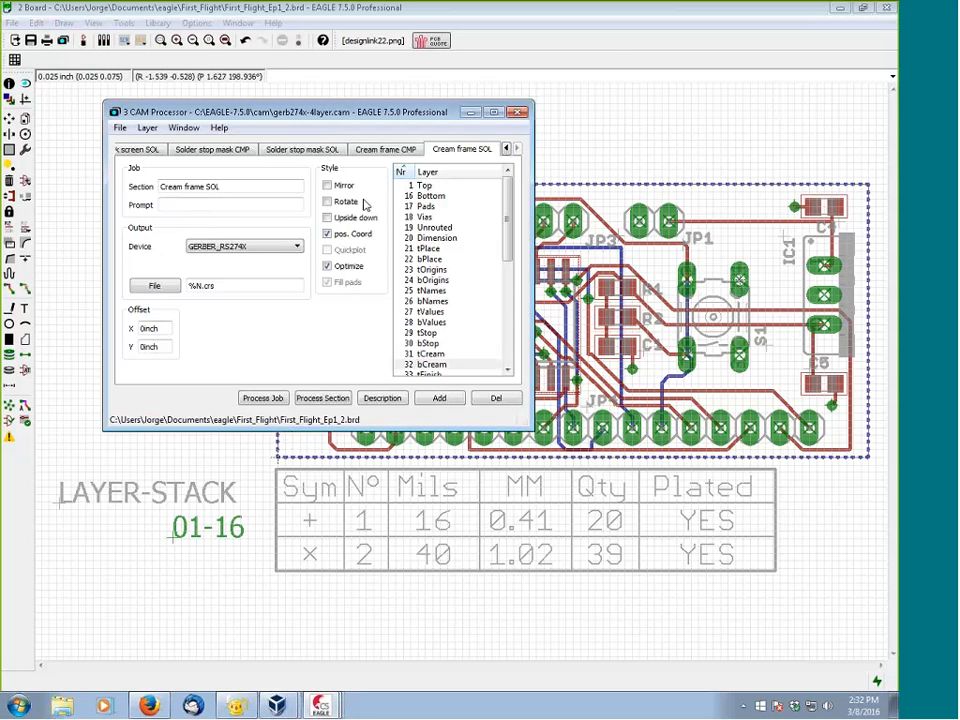
Step: Switch to the Control Panel, refresh the First_Flight file list by collapsing and expanding the project, and inspect the generated Gerber files
mouse_move(338, 706)
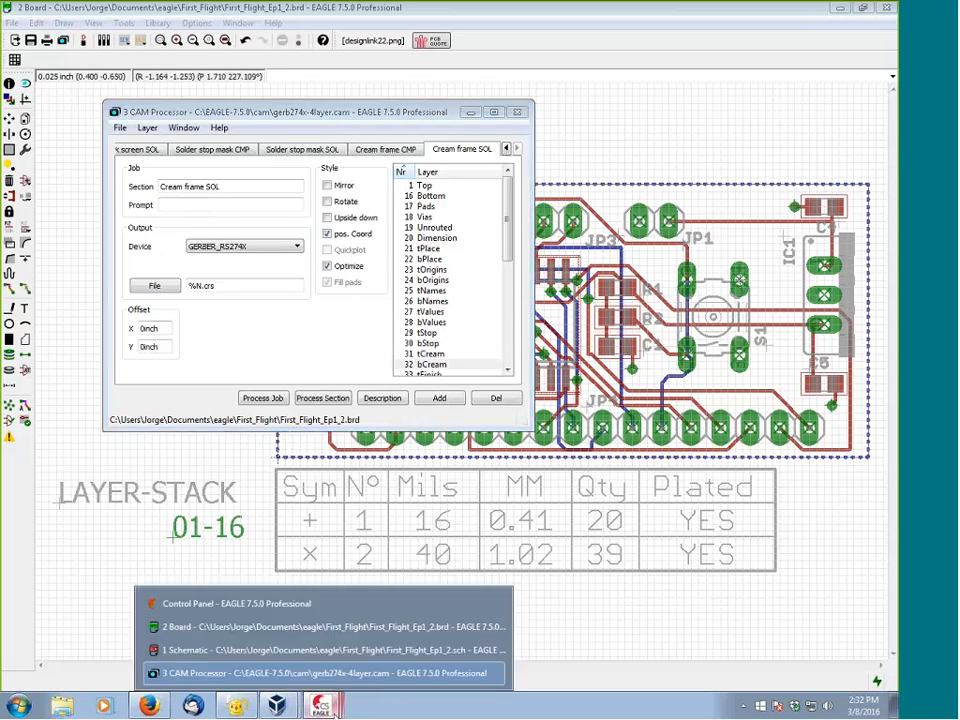
click(235, 603)
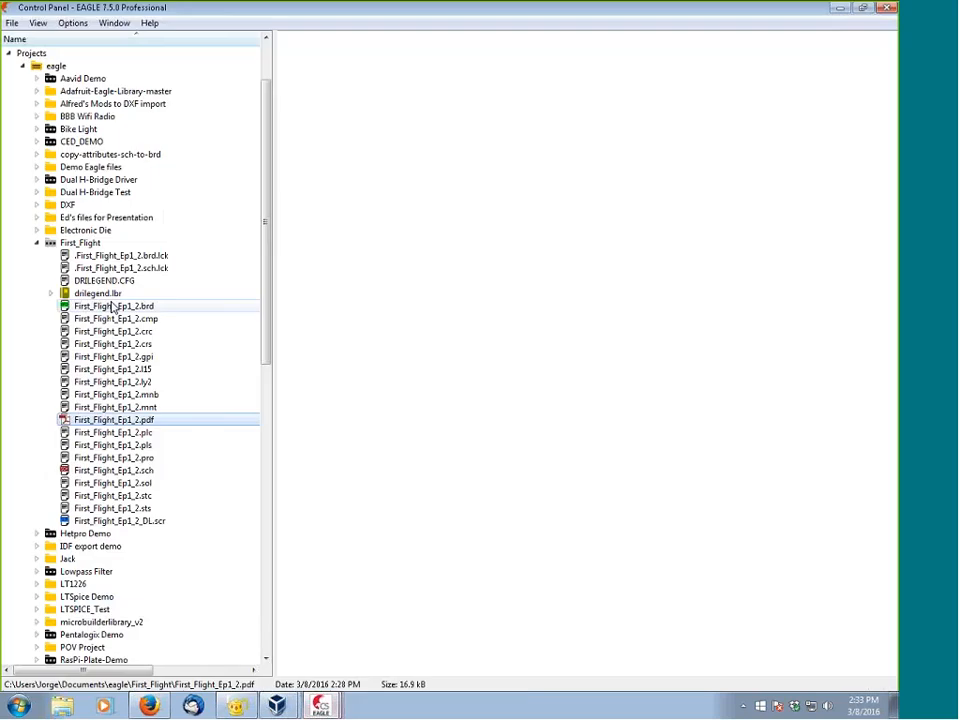
click(38, 243)
click(38, 243)
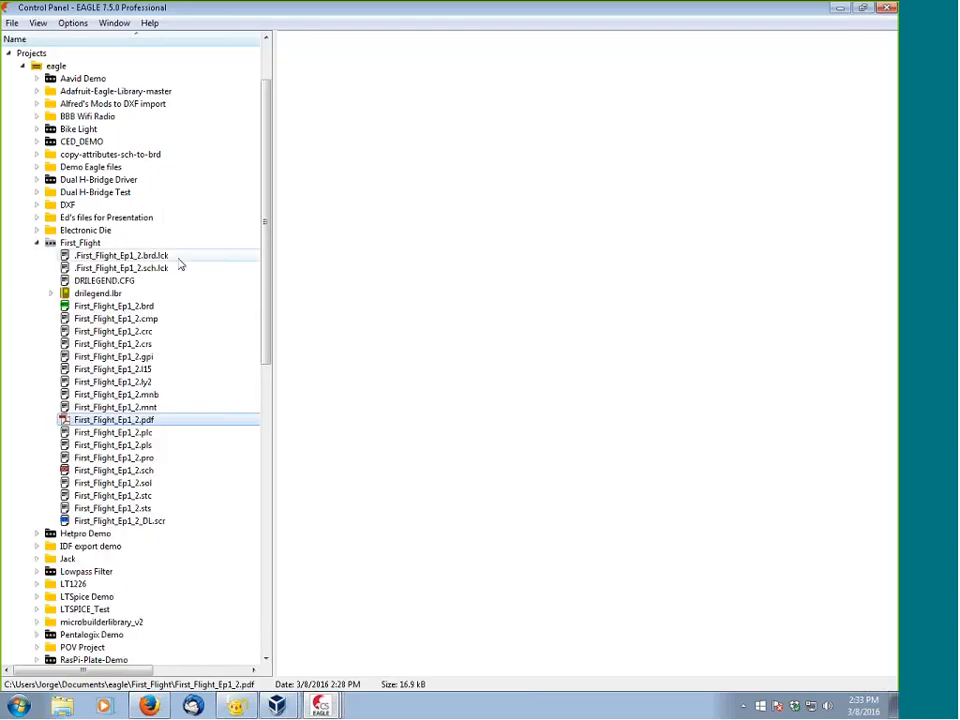
click(125, 344)
click(155, 396)
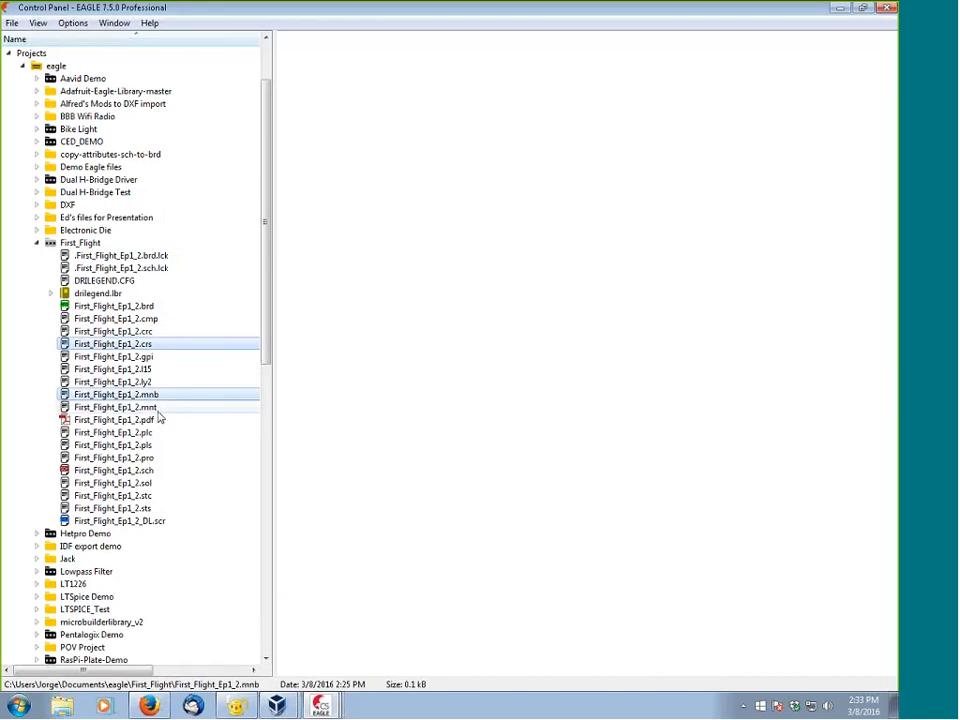
click(145, 432)
click(150, 446)
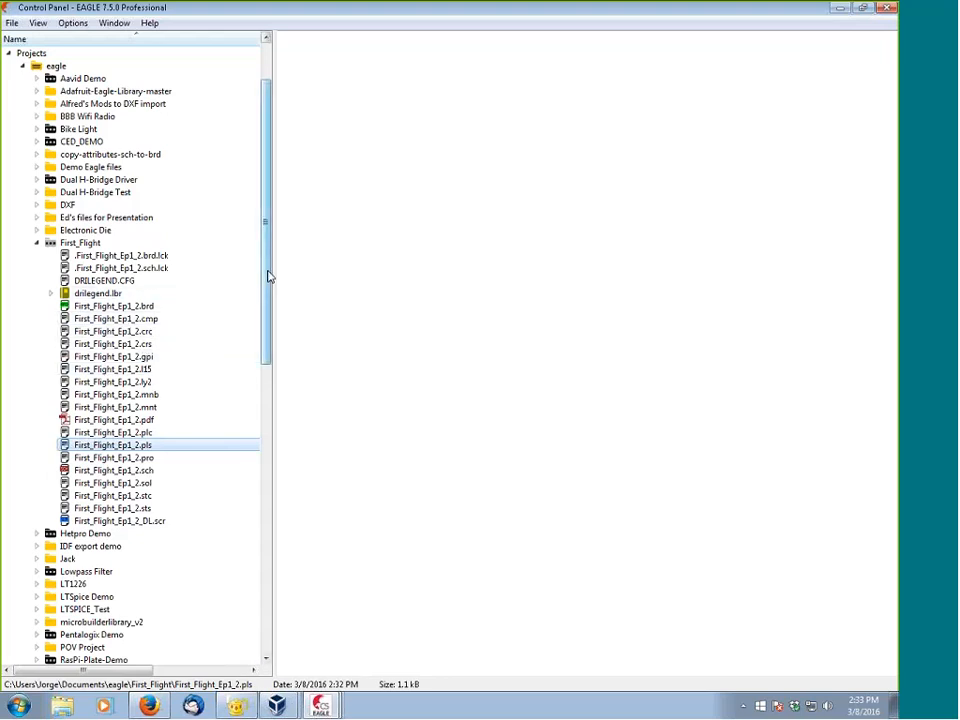
Step: Expand the CAM Jobs and read the description of gerb274x-4layer.cam to identify its output file extensions
drag(268, 274, 259, 186)
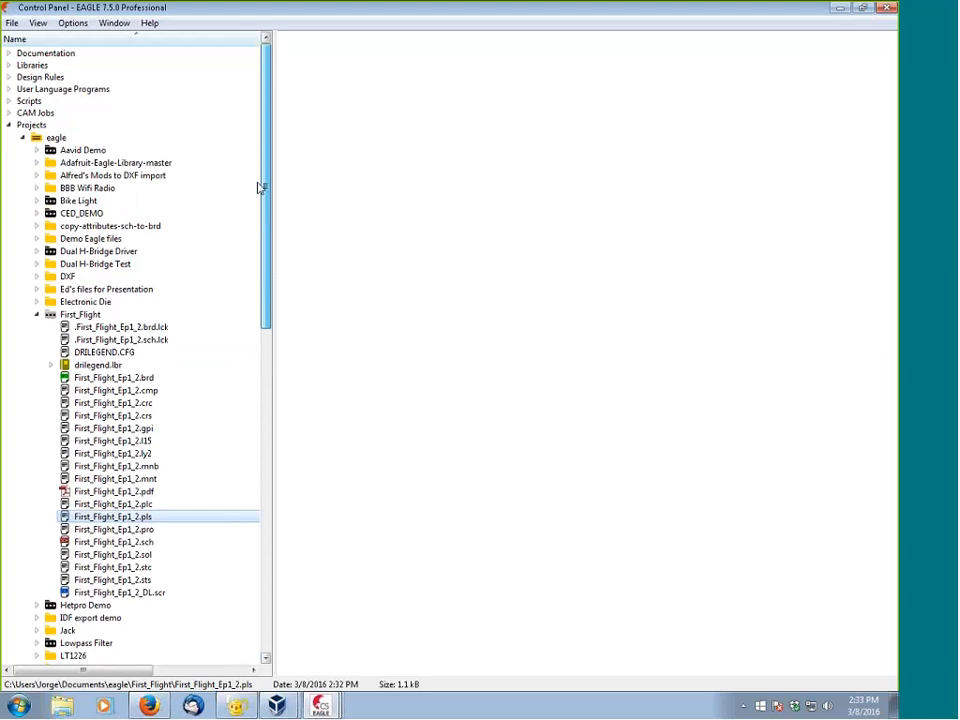
click(8, 113)
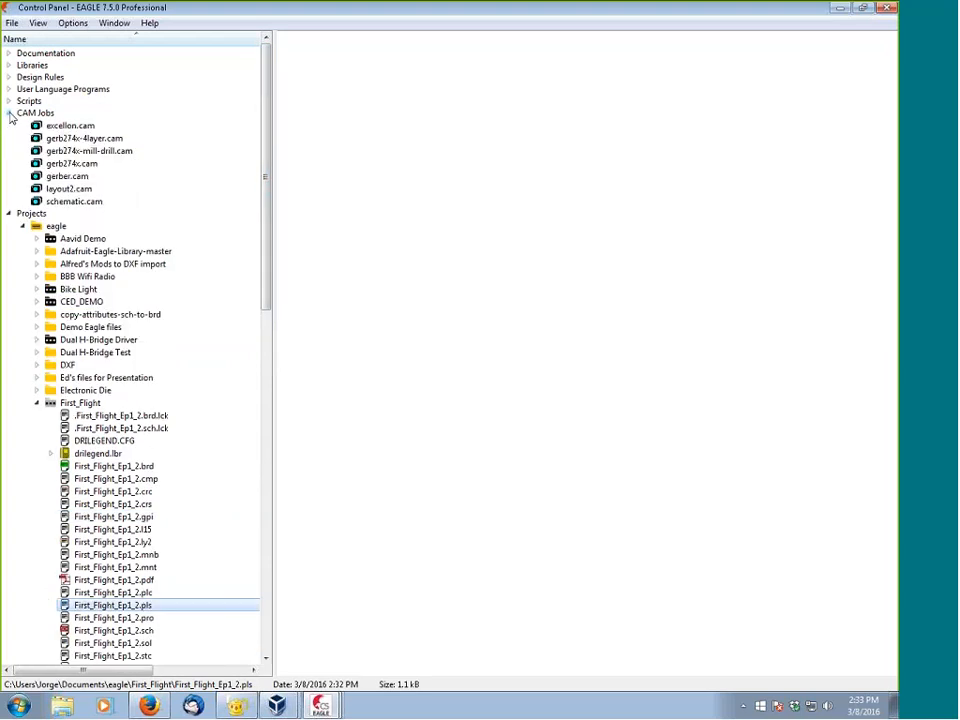
click(91, 140)
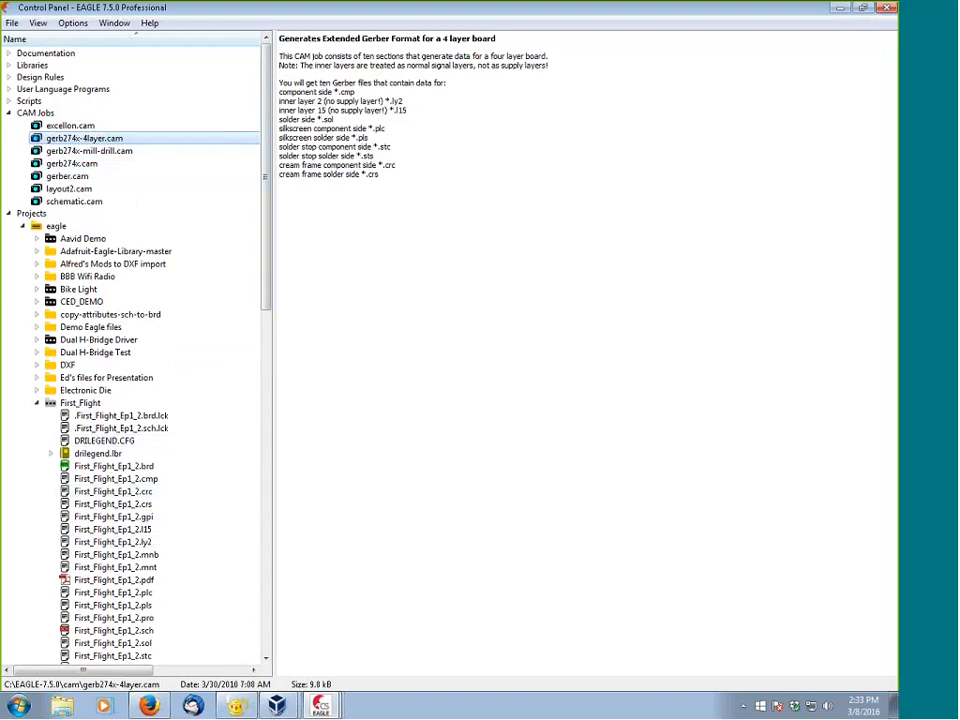
Step: Delete the two unneeded inner-layer Gerber files, First_Flight_Ep1_2.l15 and First_Flight_Ep1_2.ly2, from the First_Flight project
click(145, 531)
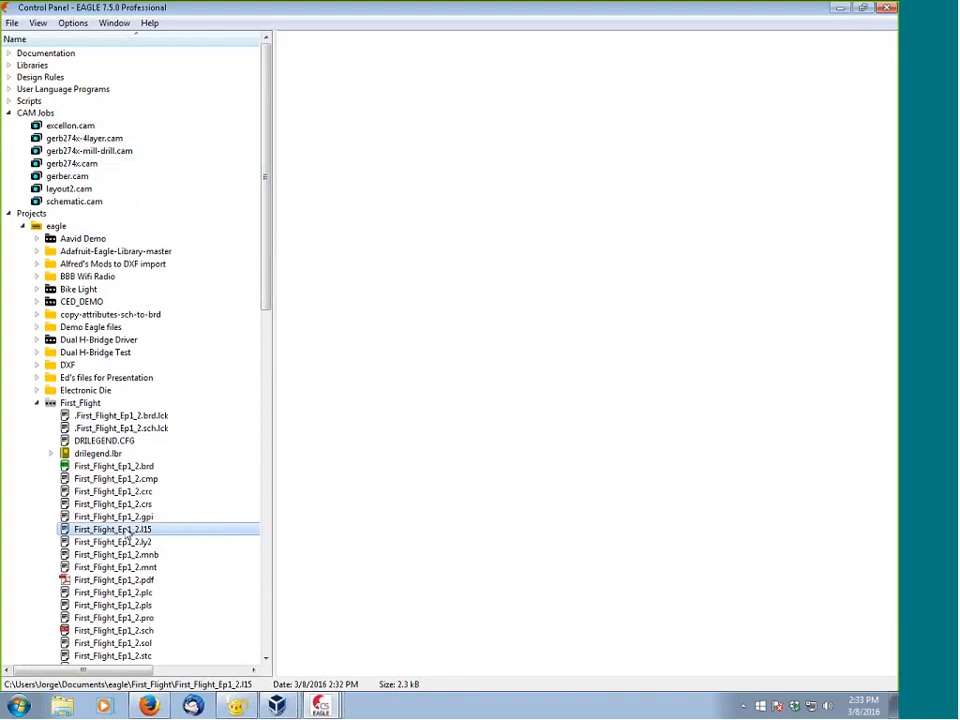
right_click(128, 537)
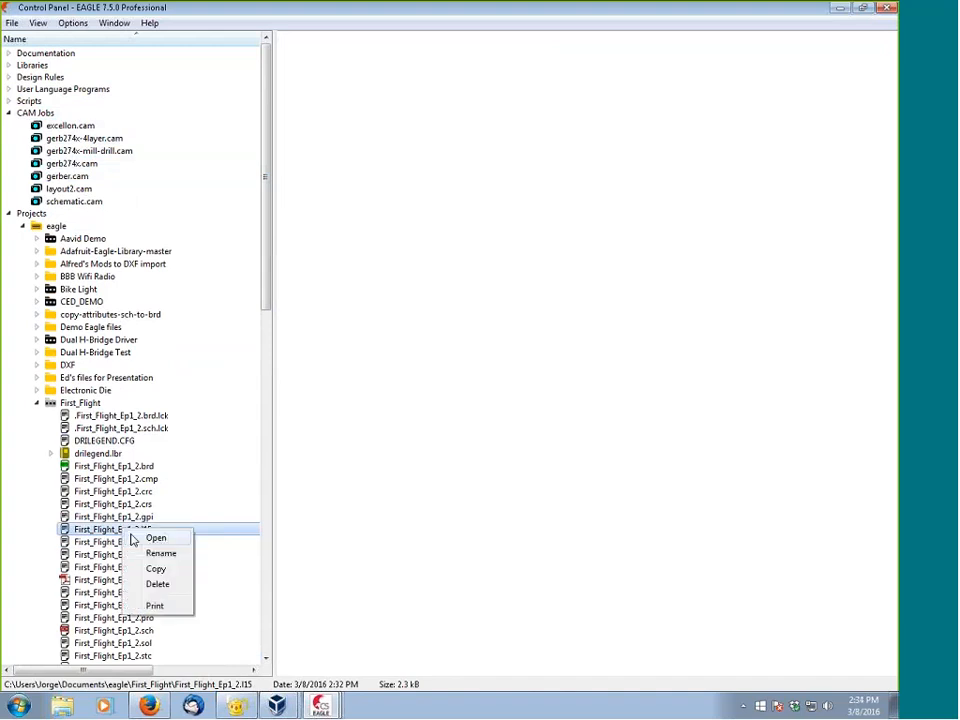
click(158, 585)
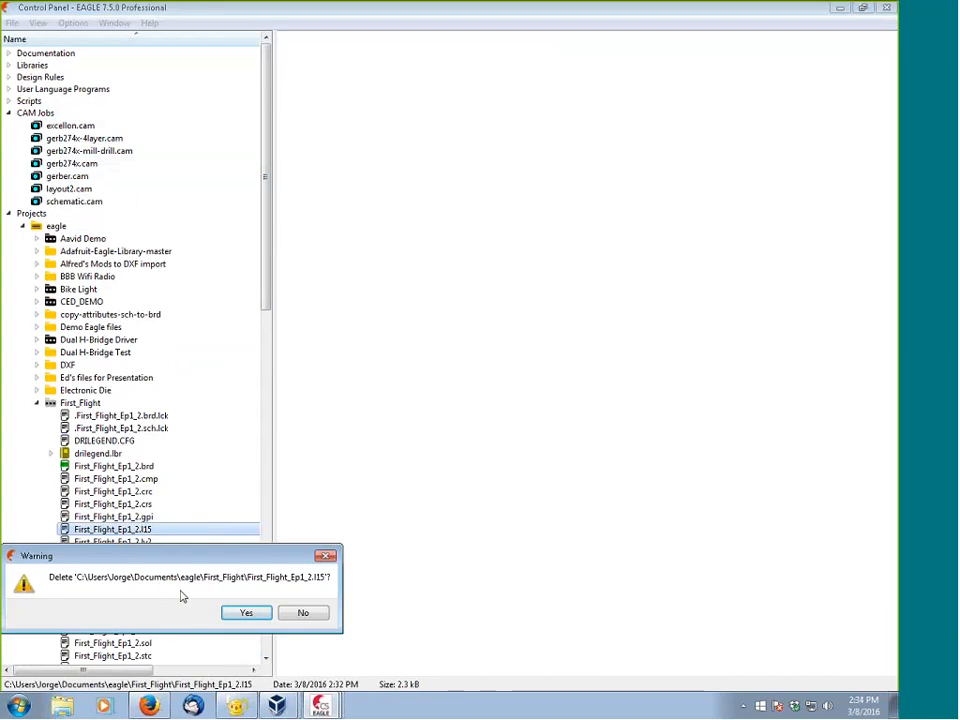
click(246, 613)
right_click(133, 529)
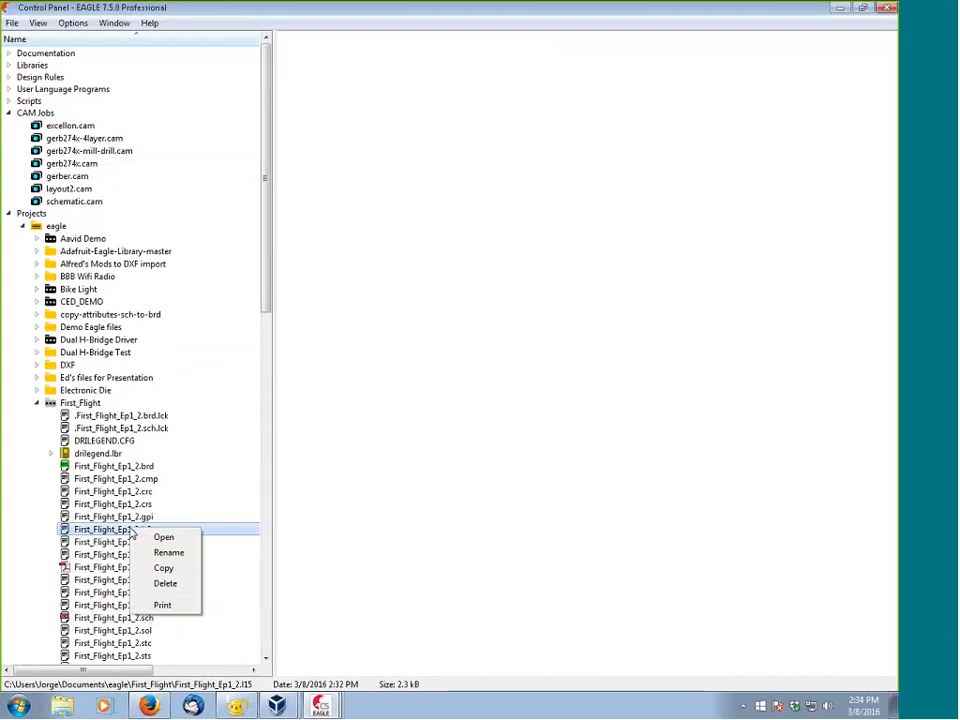
click(137, 577)
click(226, 614)
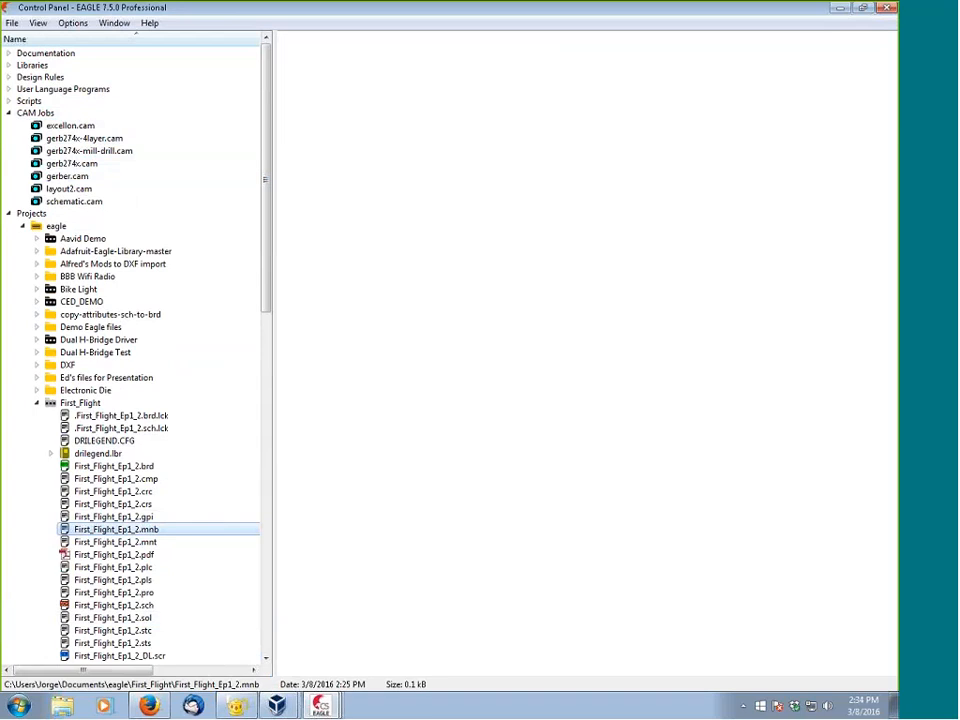
Step: Delete the info file First_Flight_Ep1_2.gpi from the First_Flight project
scroll(200, 240, down, 1)
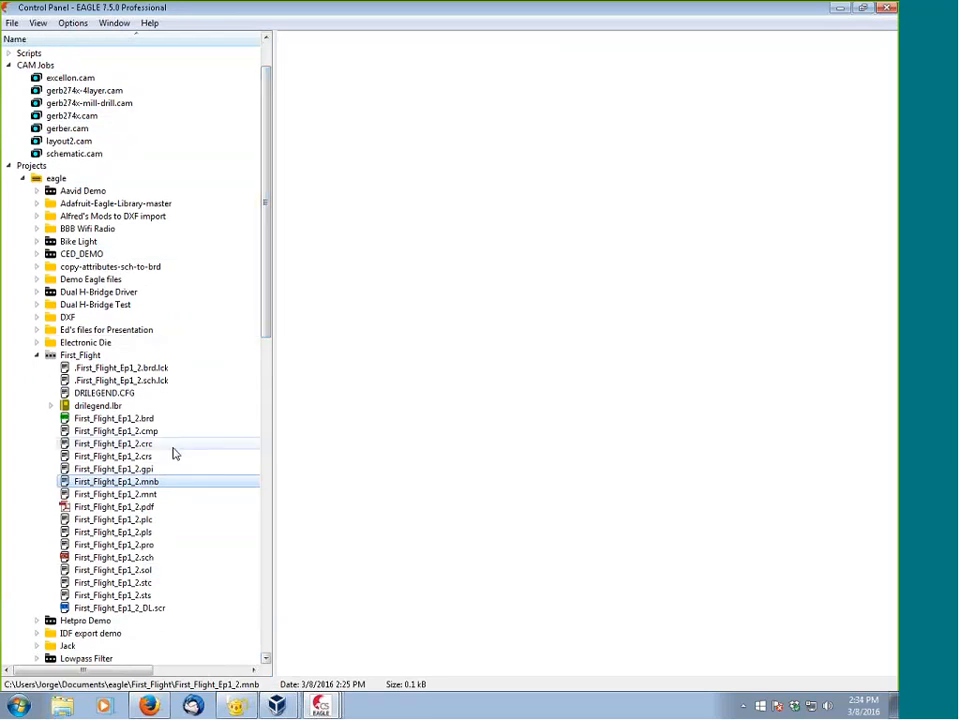
click(118, 470)
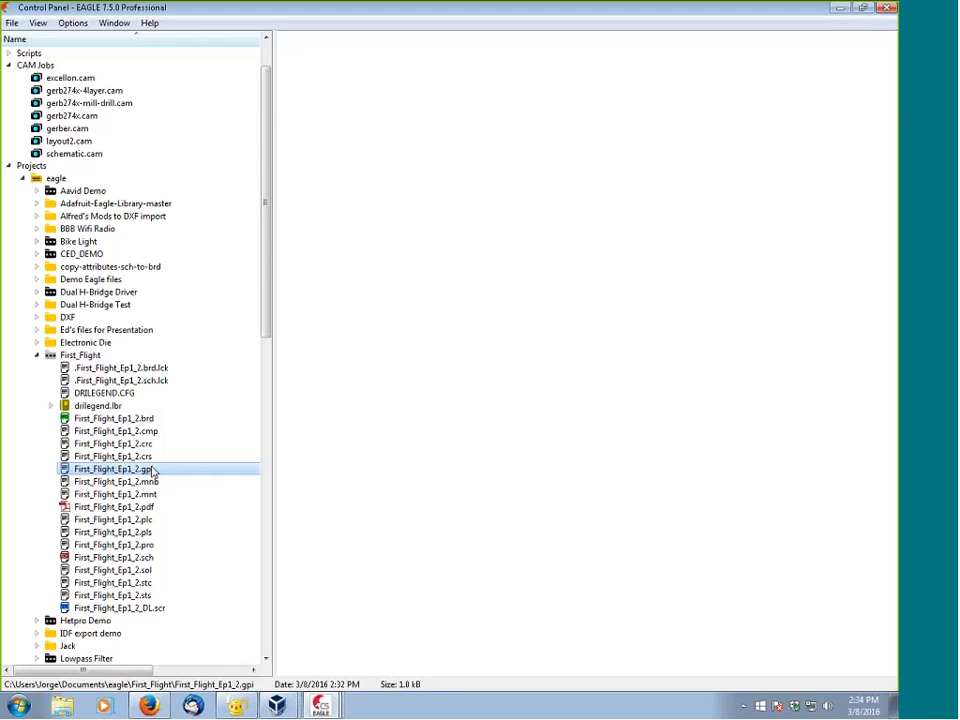
right_click(169, 476)
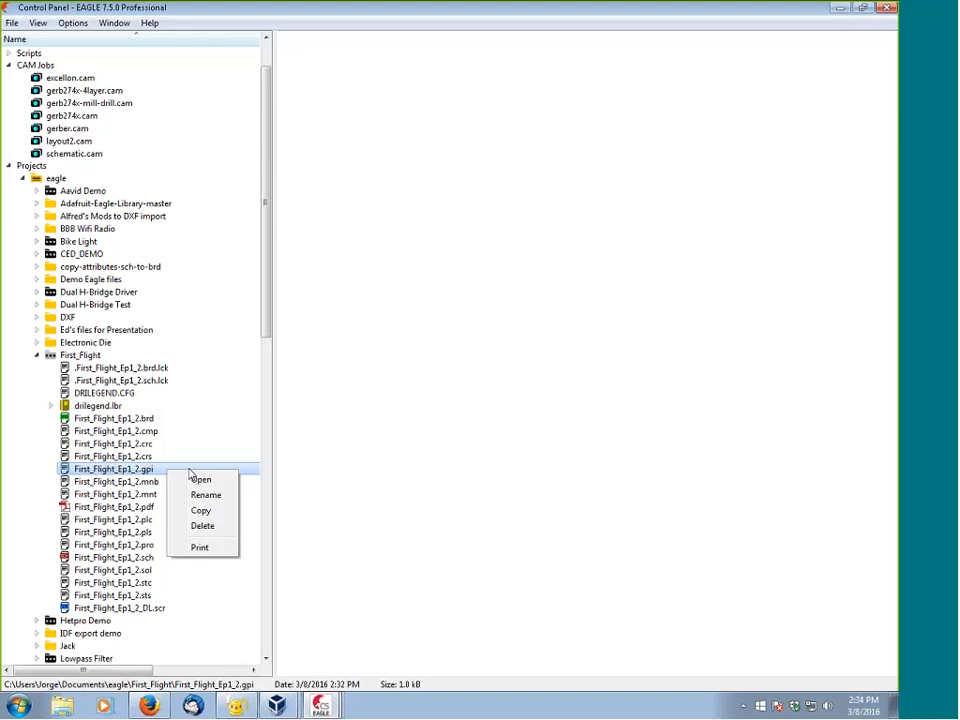
click(202, 526)
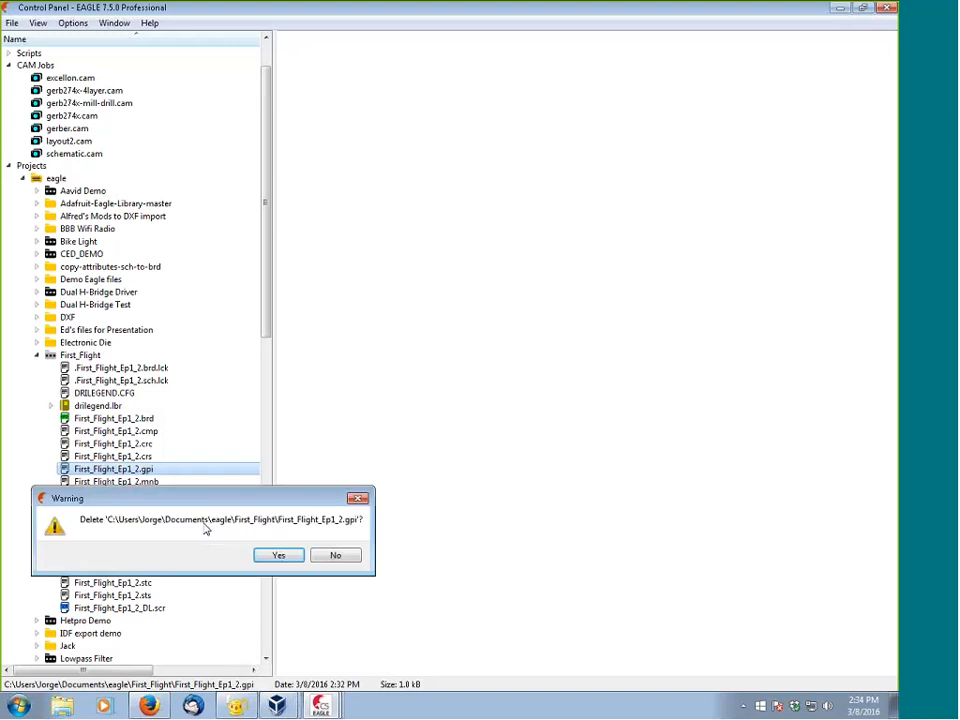
click(280, 555)
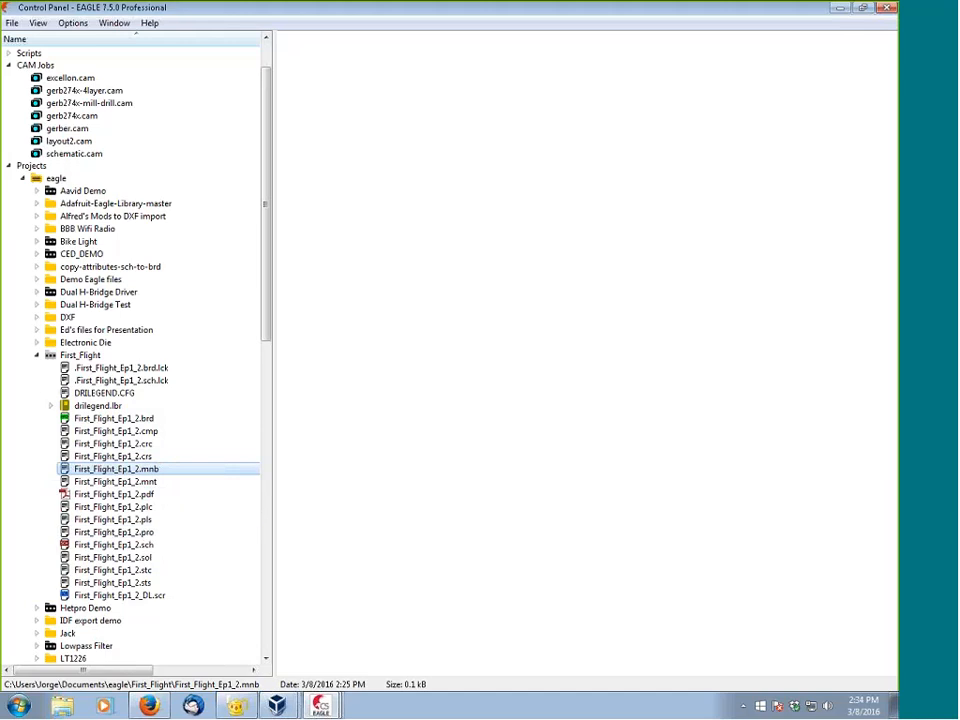
Step: Examine the %N placeholder in the Cream frame SOL section's output file name and compare it with the generated file names in the Control Panel
click(842, 13)
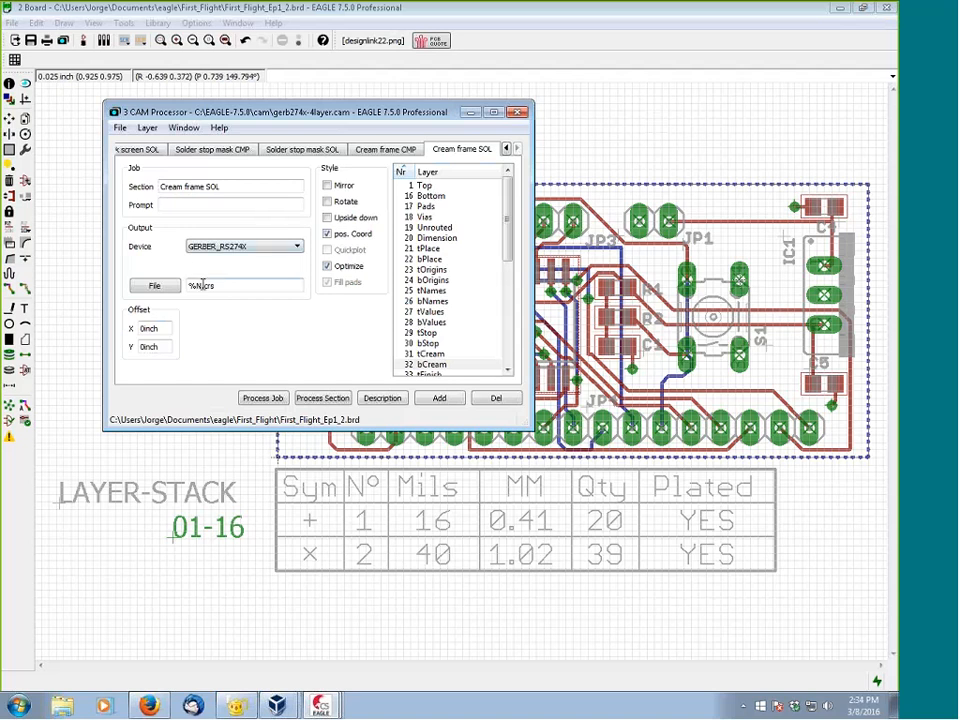
drag(203, 285, 190, 286)
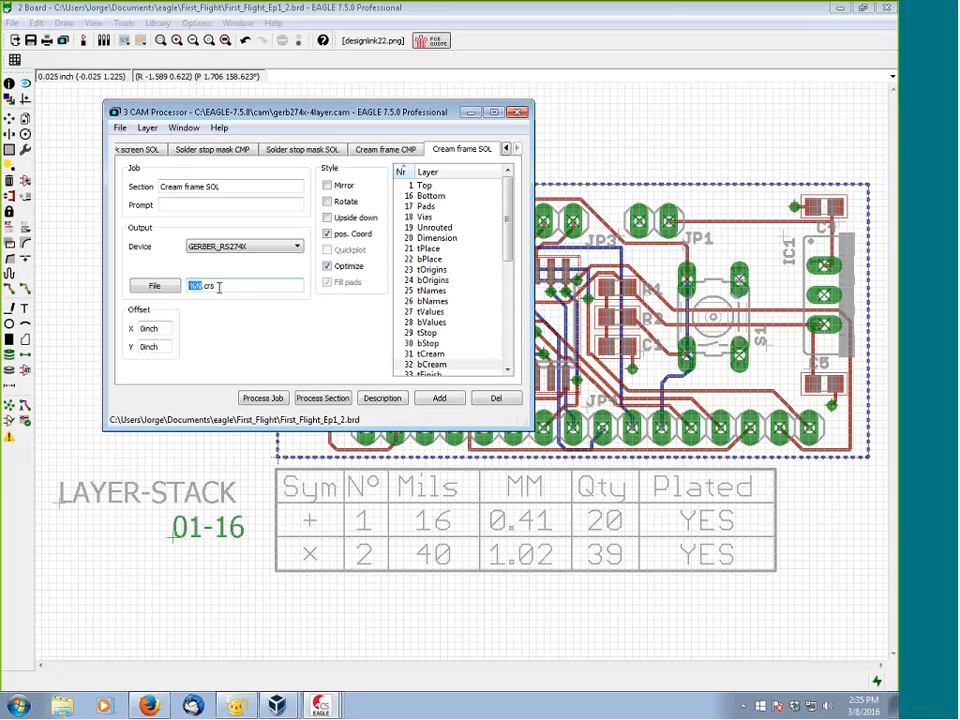
click(320, 706)
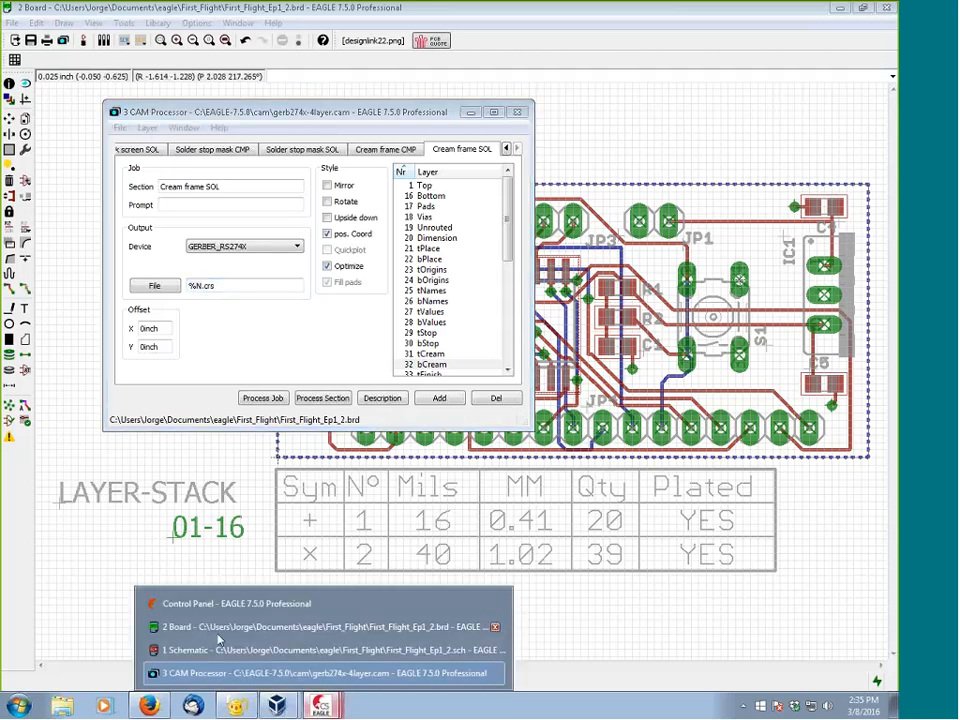
click(207, 606)
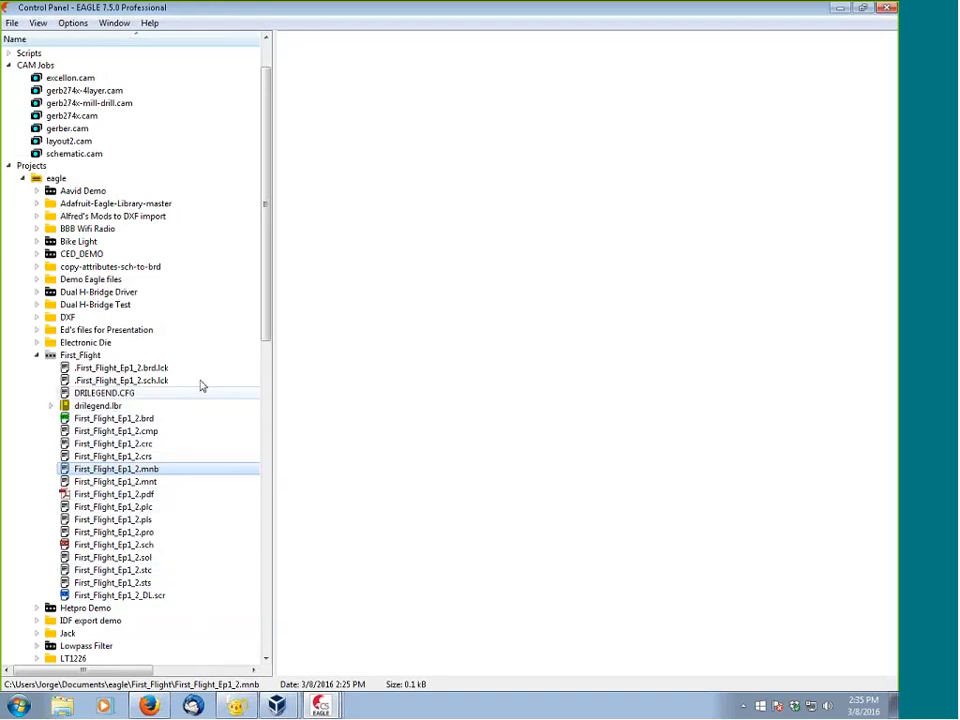
click(840, 8)
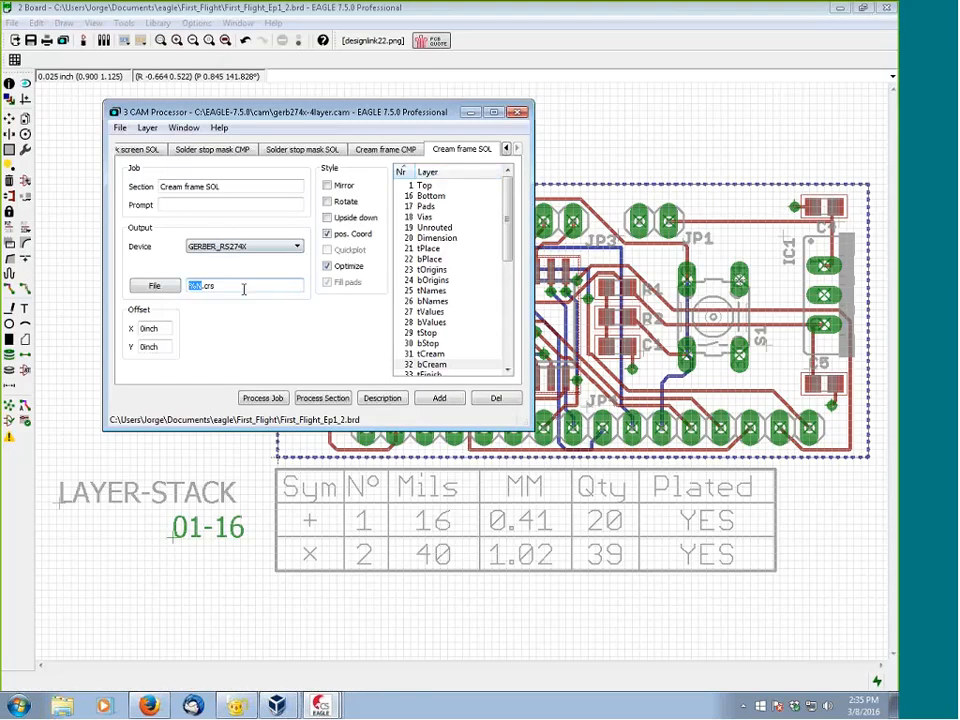
Step: Return to the Control Panel, collapse the CAM Jobs, expand the Documentation and open manual_en.pdf
click(320, 705)
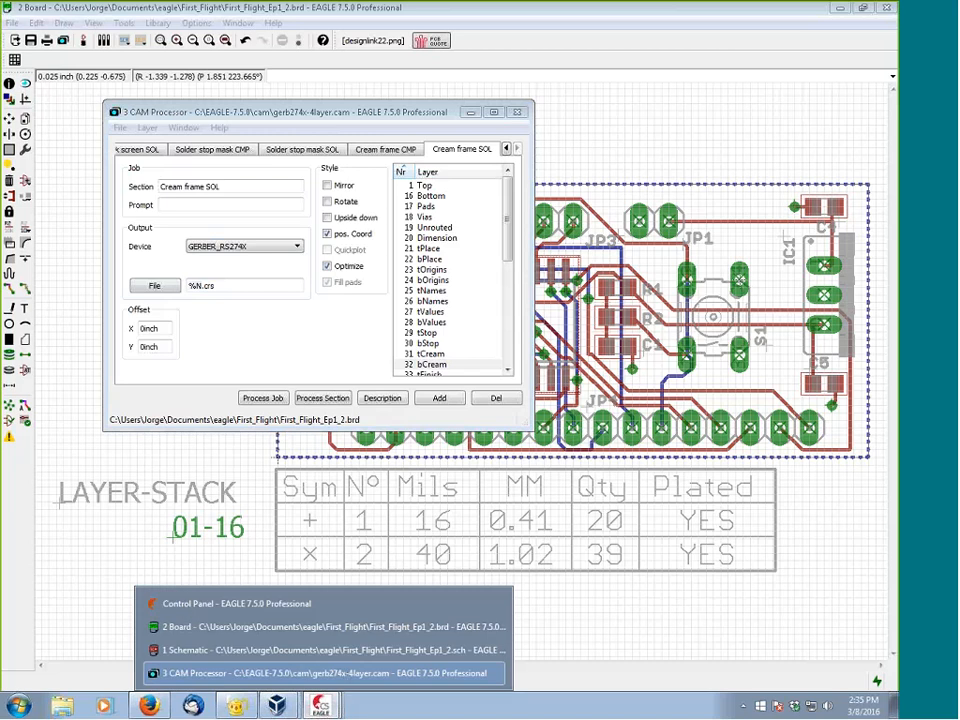
click(230, 603)
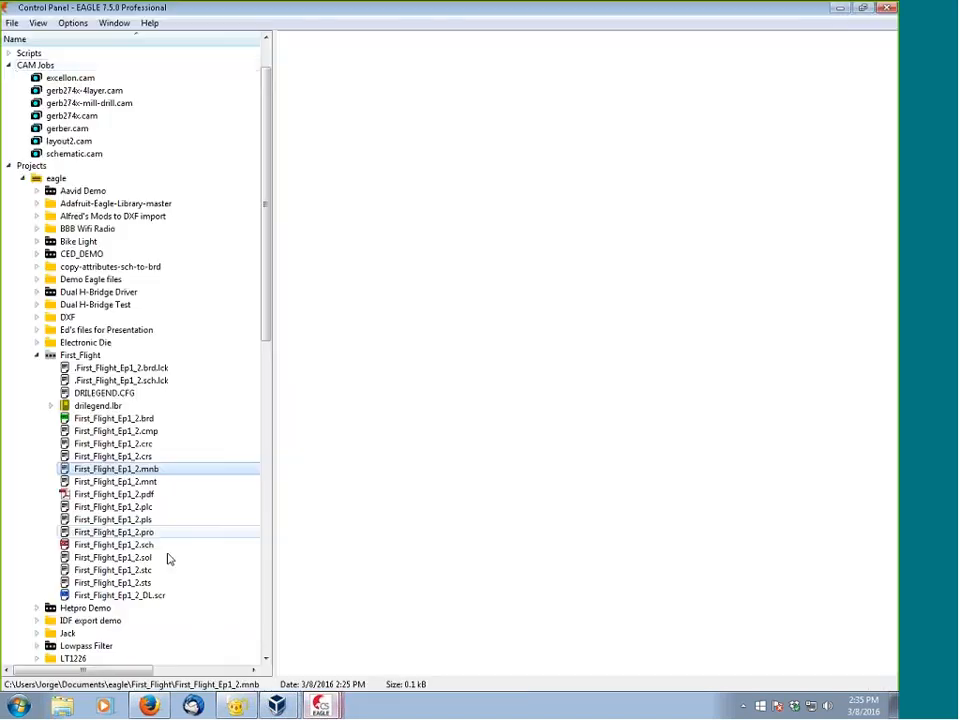
click(8, 65)
scroll(14, 62, up, 2)
click(8, 53)
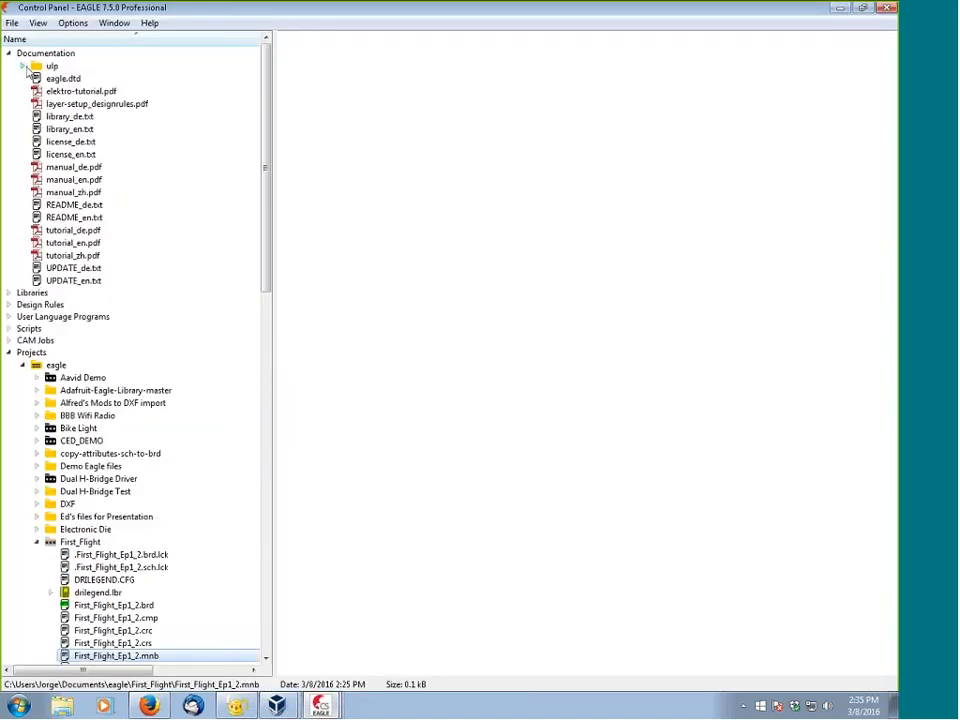
double_click(76, 180)
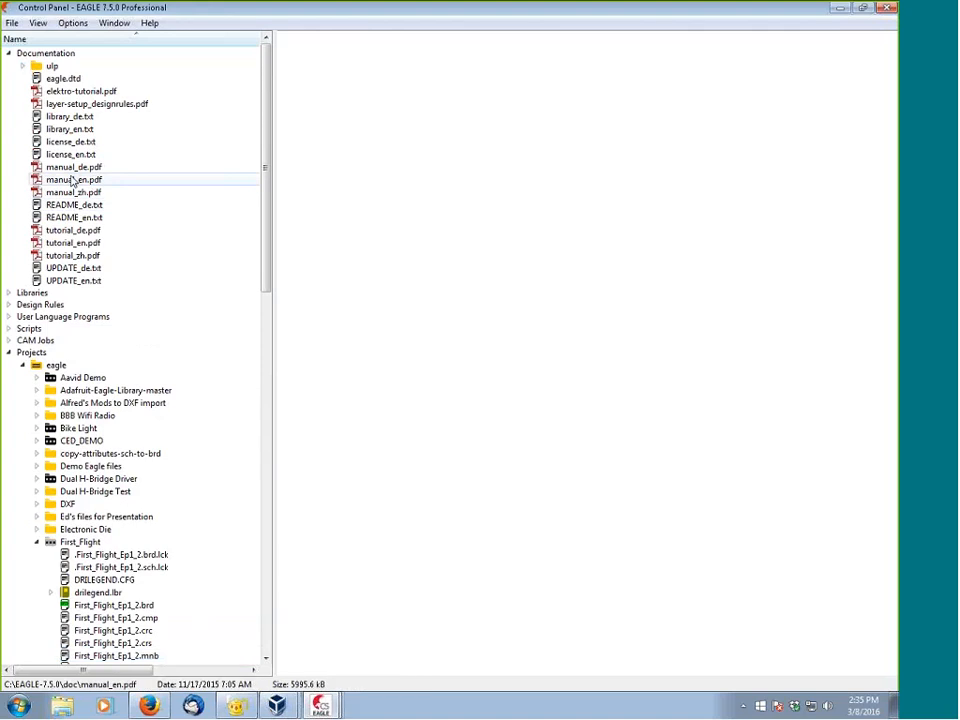
Step: Go to Chapter 9, Preparing Manufacturing Data, in the manual and enlarge the reader window for reading
drag(364, 202, 326, 429)
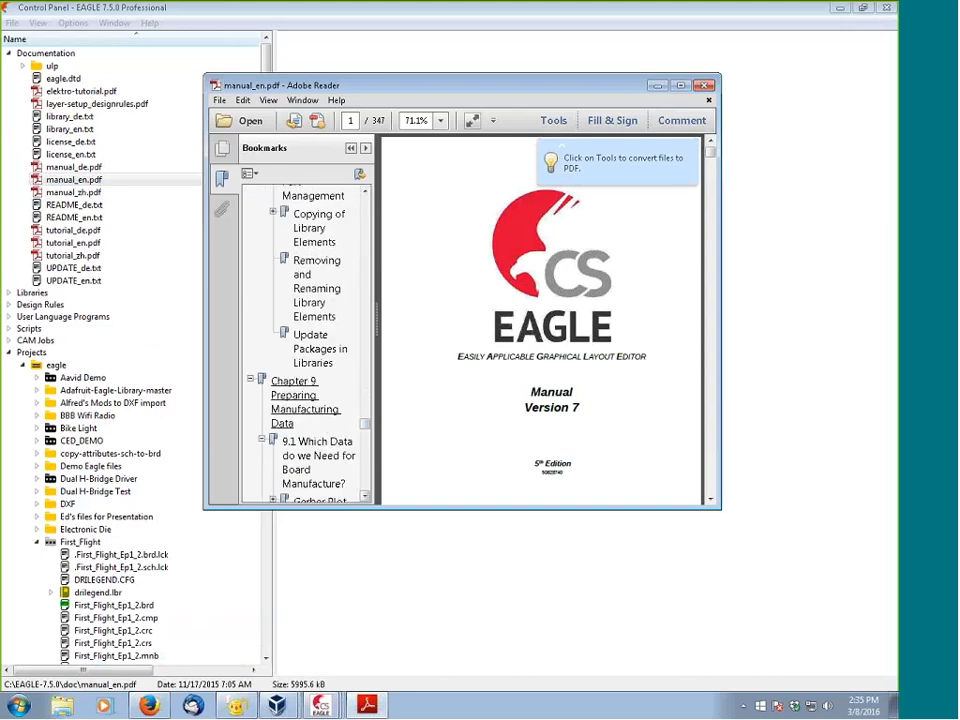
click(296, 385)
drag(462, 85, 368, 88)
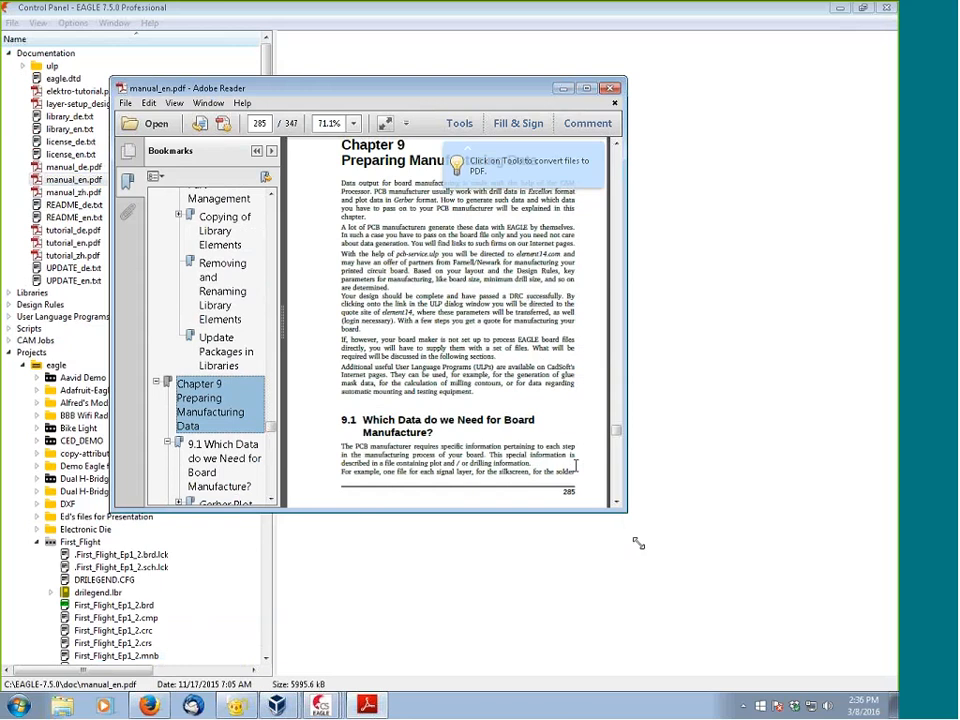
drag(638, 543, 741, 615)
Step: Read through Chapter 9 of the manual, covering Gerber and drill data, drill legend, and the gerb274x.cam and excellon.cam job instructions
scroll(460, 278, down, 1)
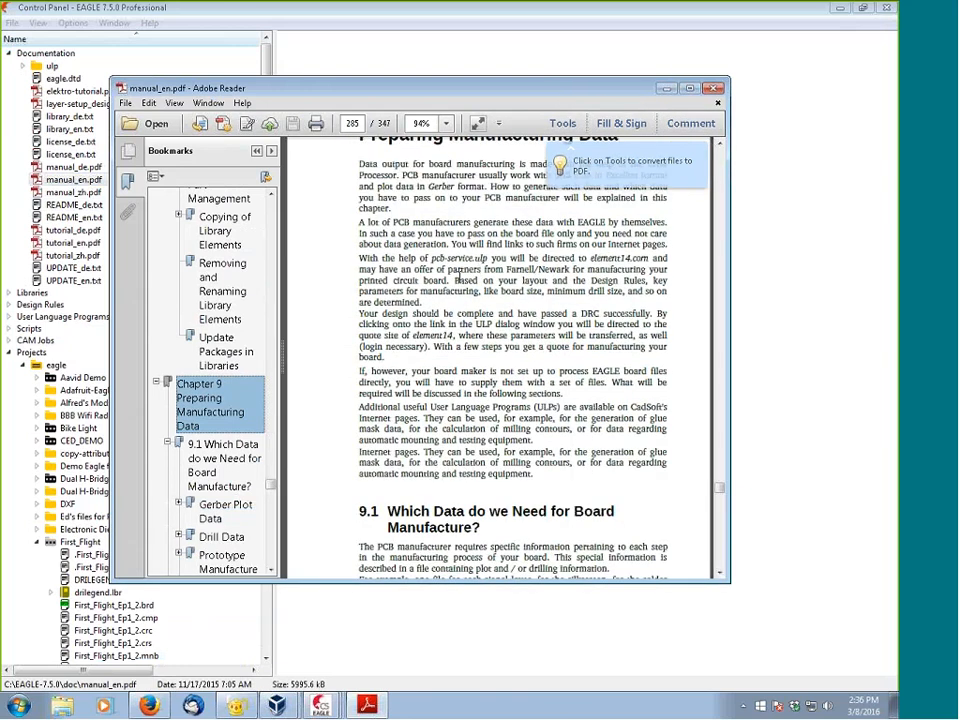
scroll(459, 278, down, 15)
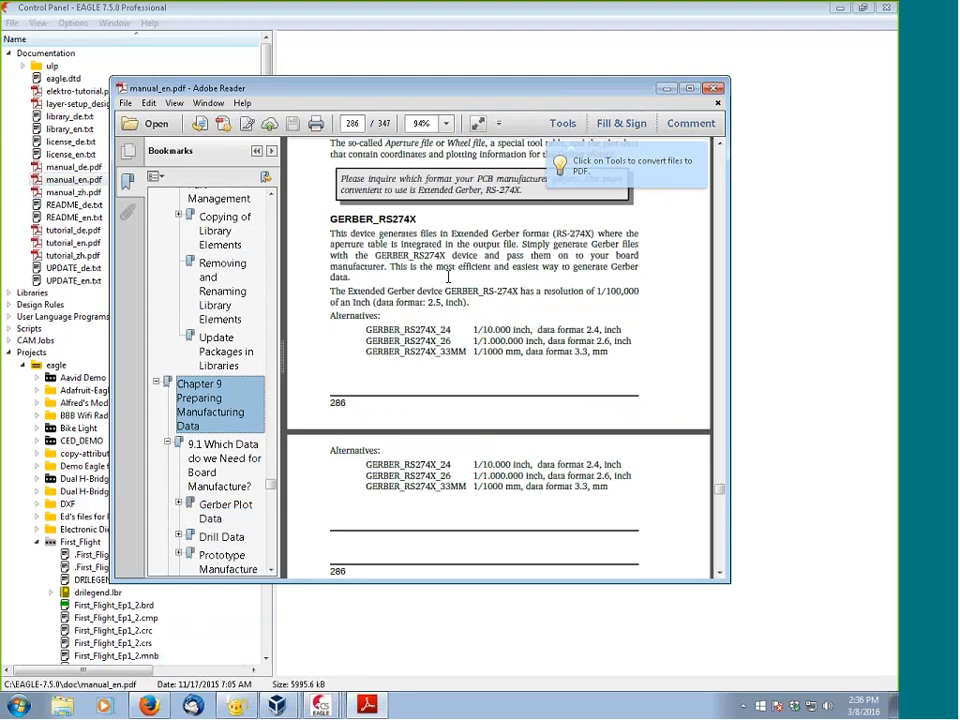
scroll(448, 277, down, 10)
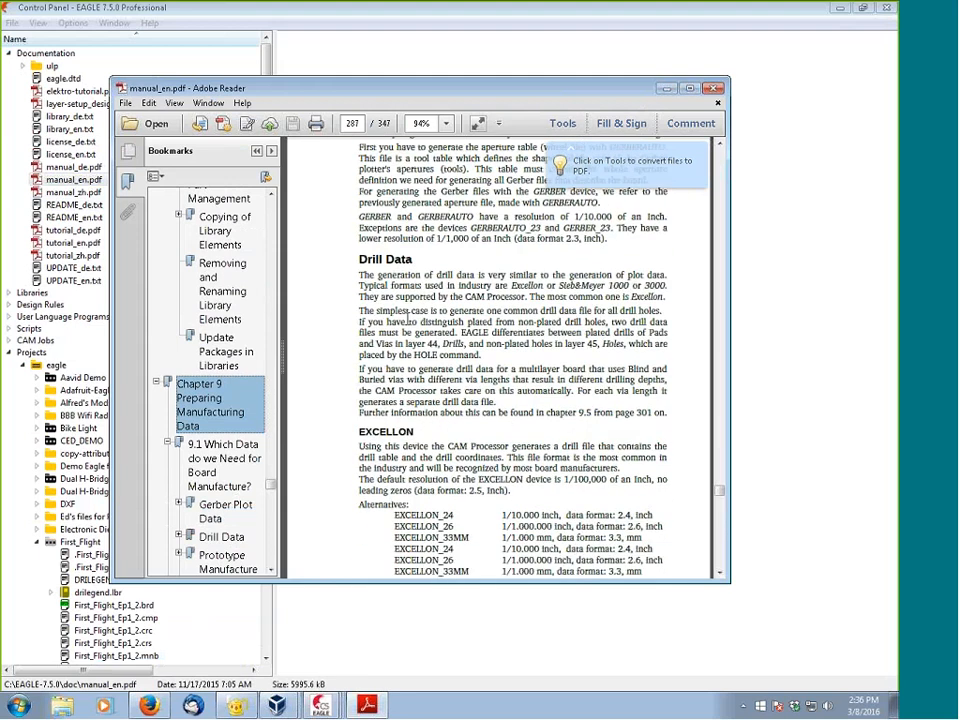
scroll(406, 318, down, 10)
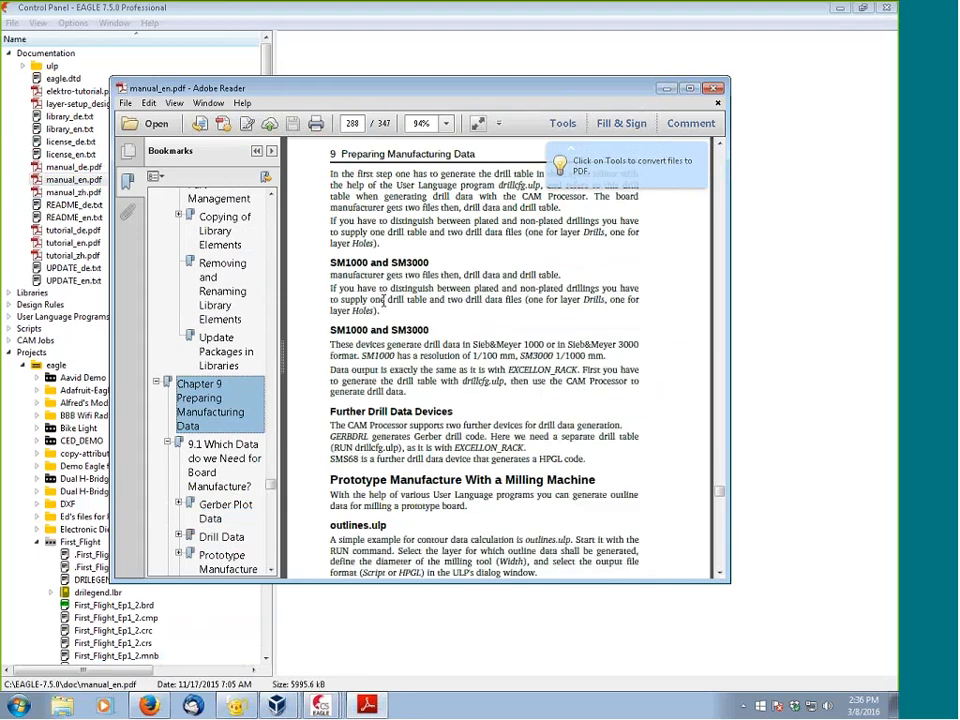
scroll(383, 301, down, 10)
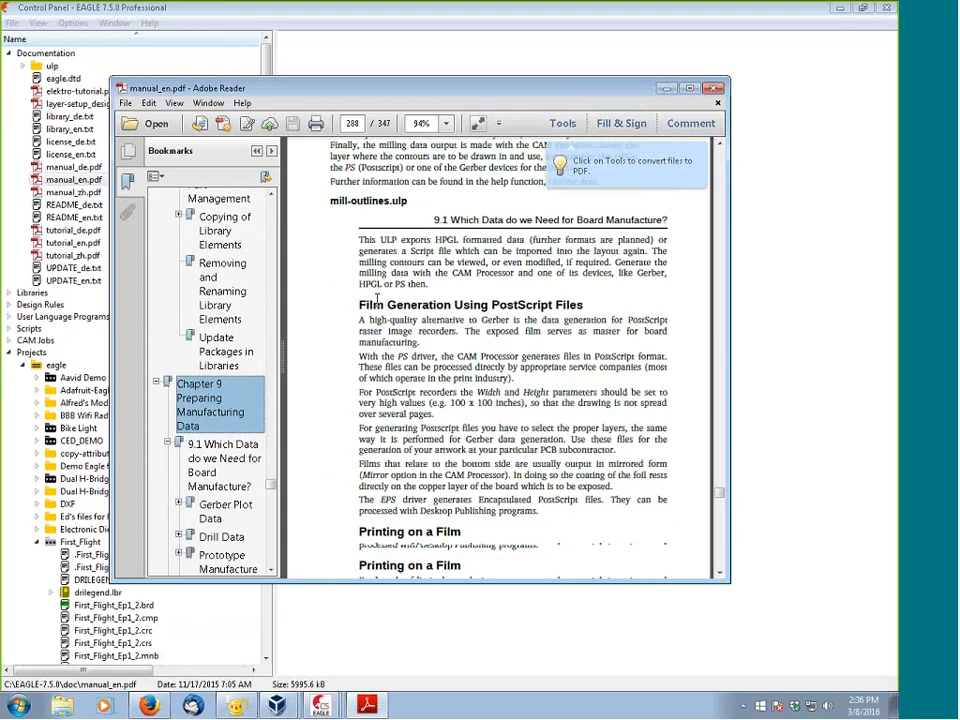
scroll(377, 301, down, 15)
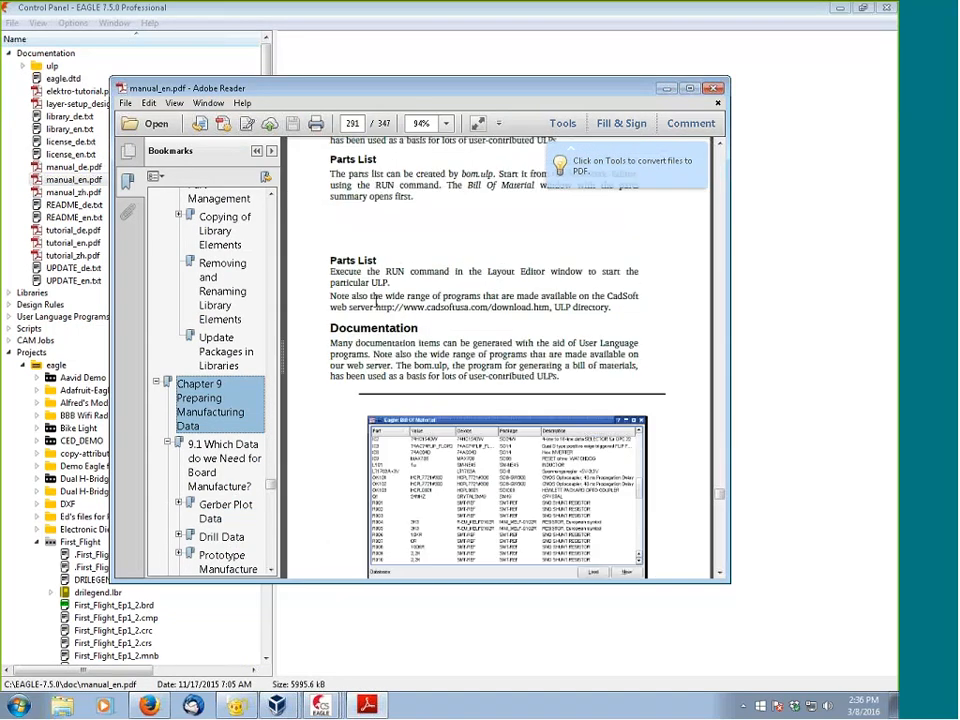
scroll(376, 301, down, 10)
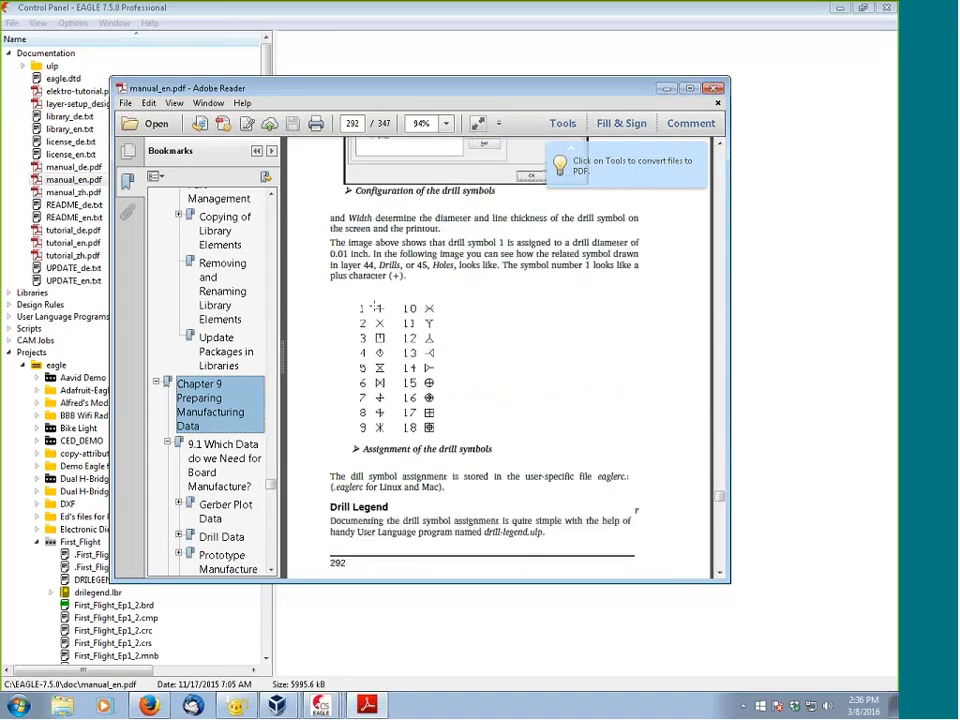
scroll(370, 323, down, 10)
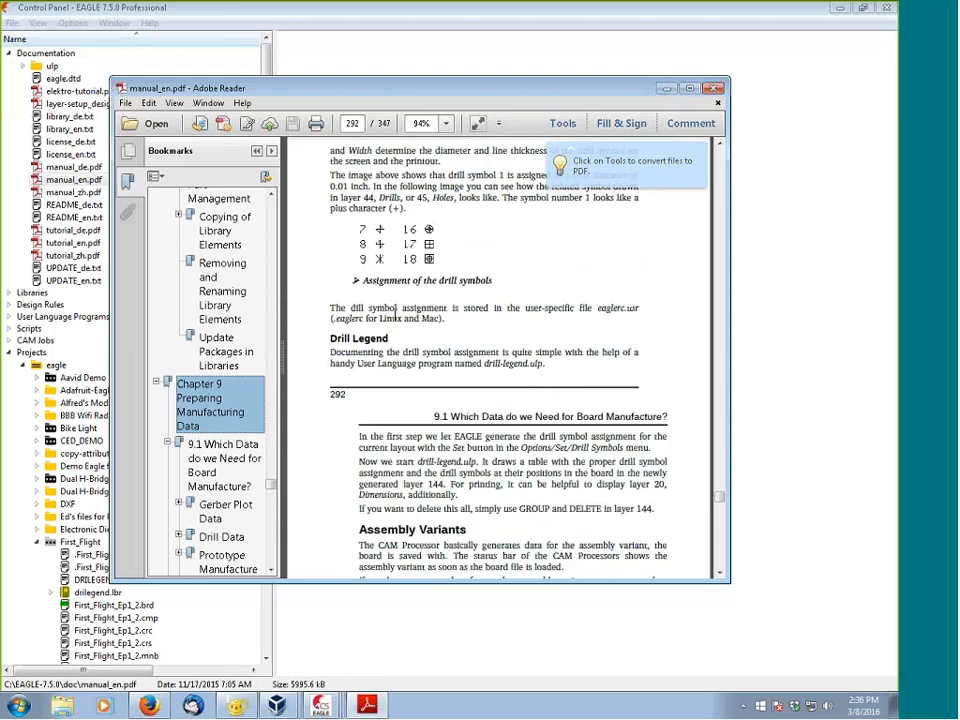
scroll(388, 308, down, 10)
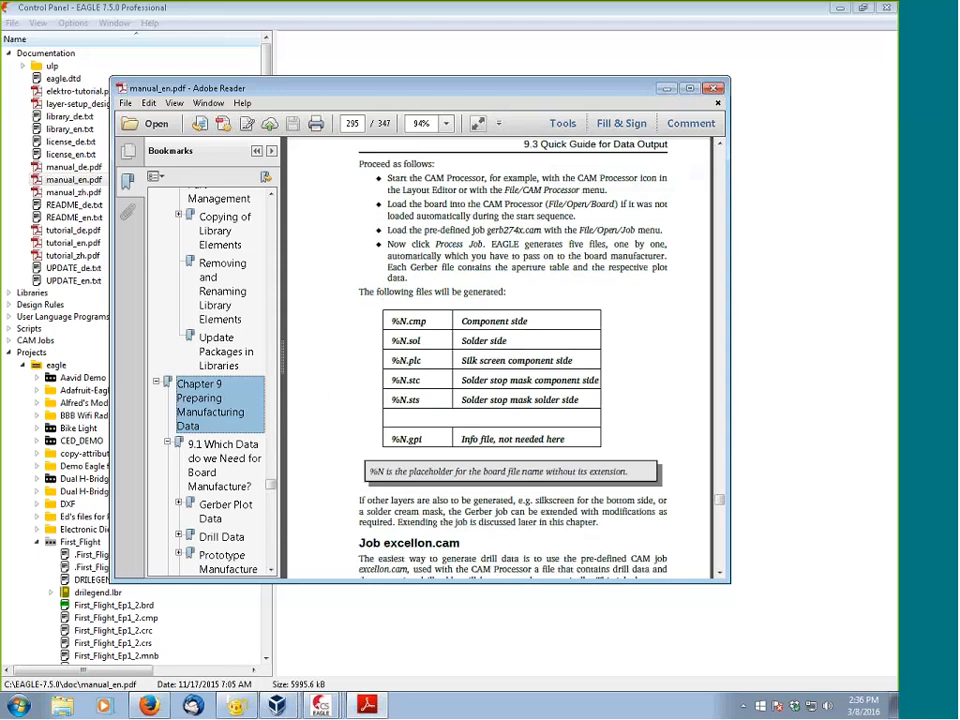
scroll(434, 385, down, 5)
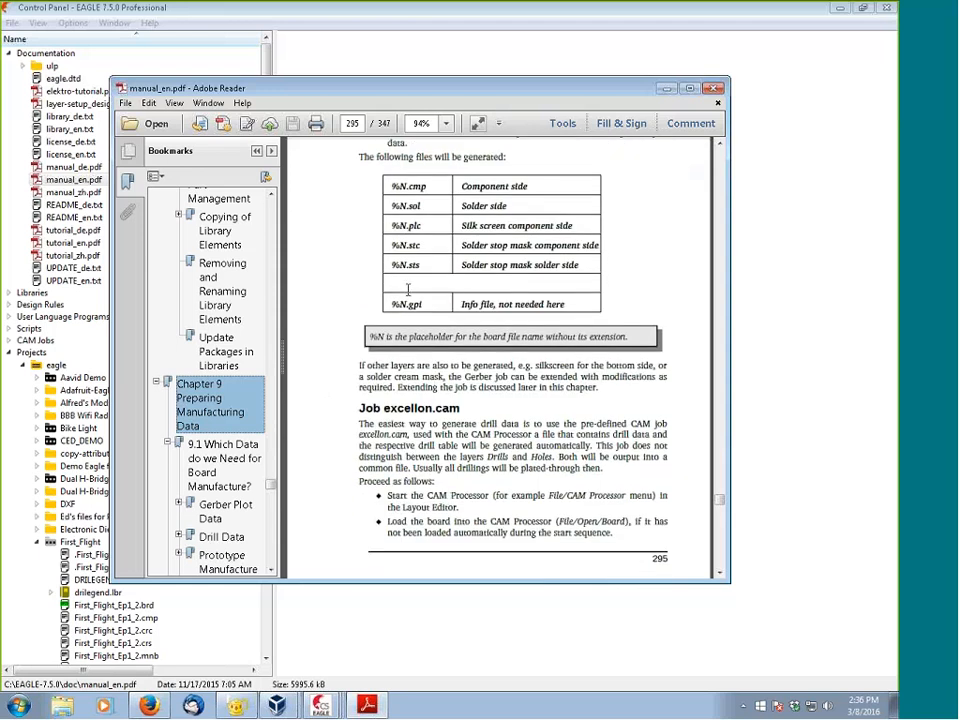
scroll(407, 289, down, 15)
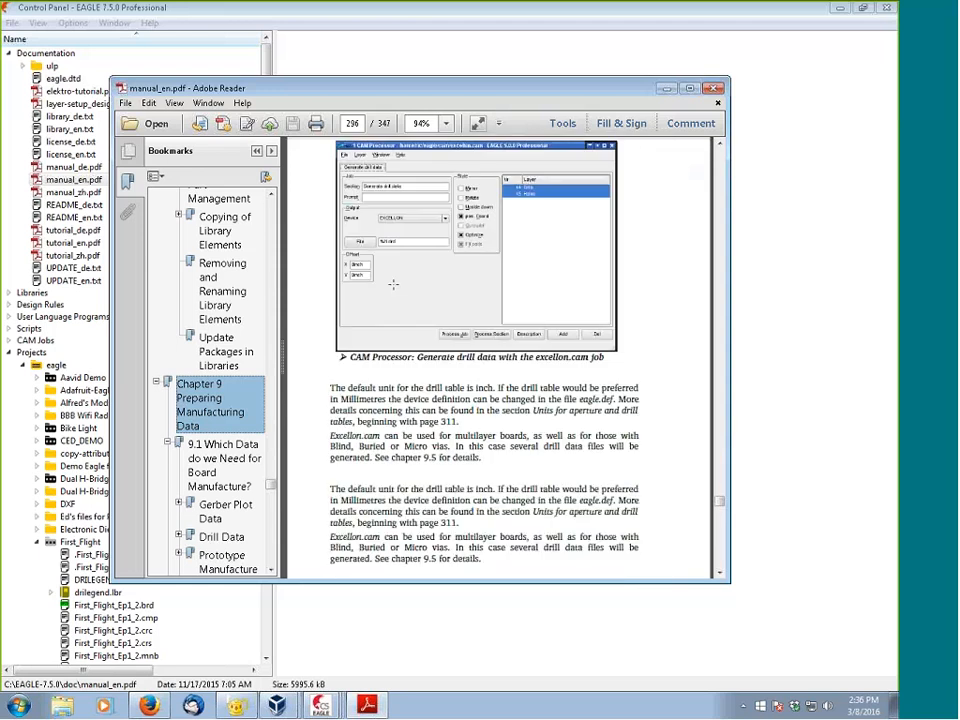
scroll(393, 284, down, 3)
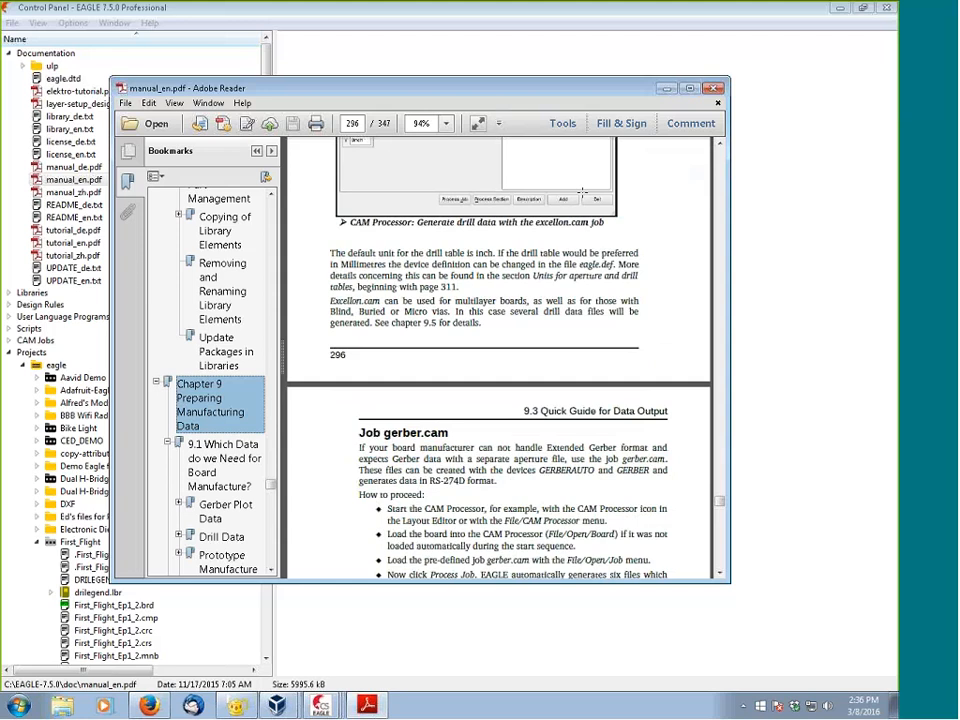
Step: Load the excellon.cam job into the CAM Processor, check its selected layers, and process the job to generate the drill data
click(666, 89)
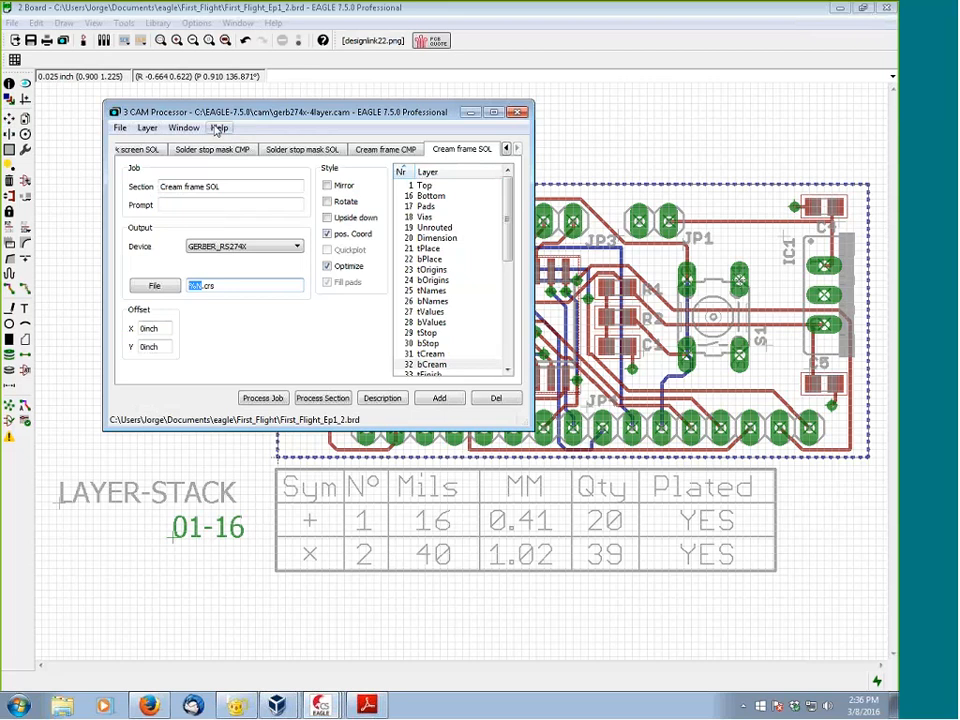
click(120, 128)
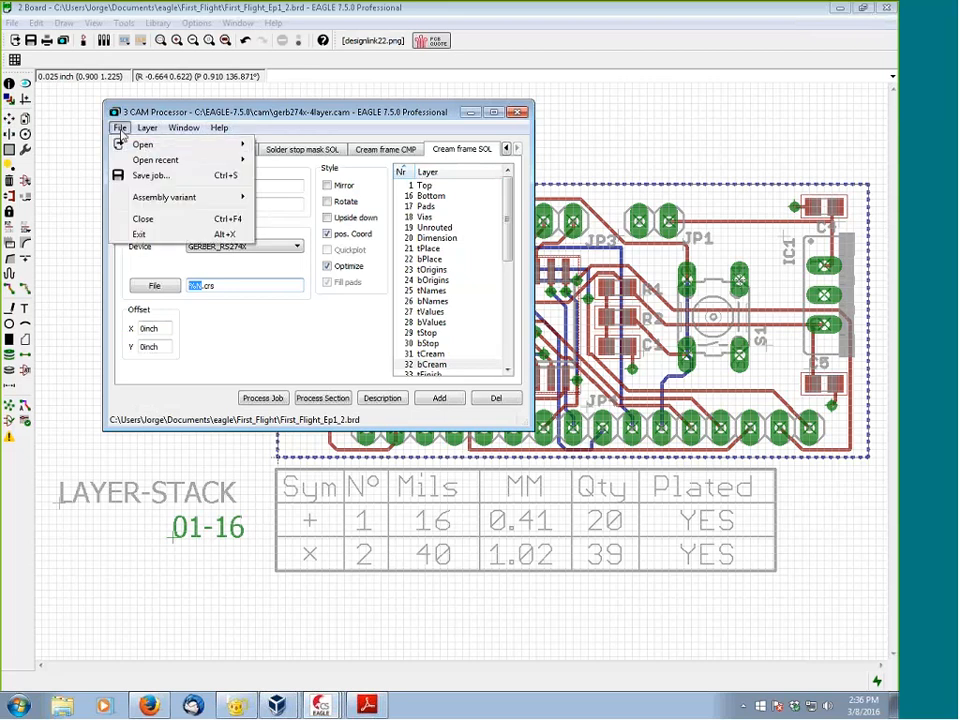
mouse_move(137, 146)
click(292, 221)
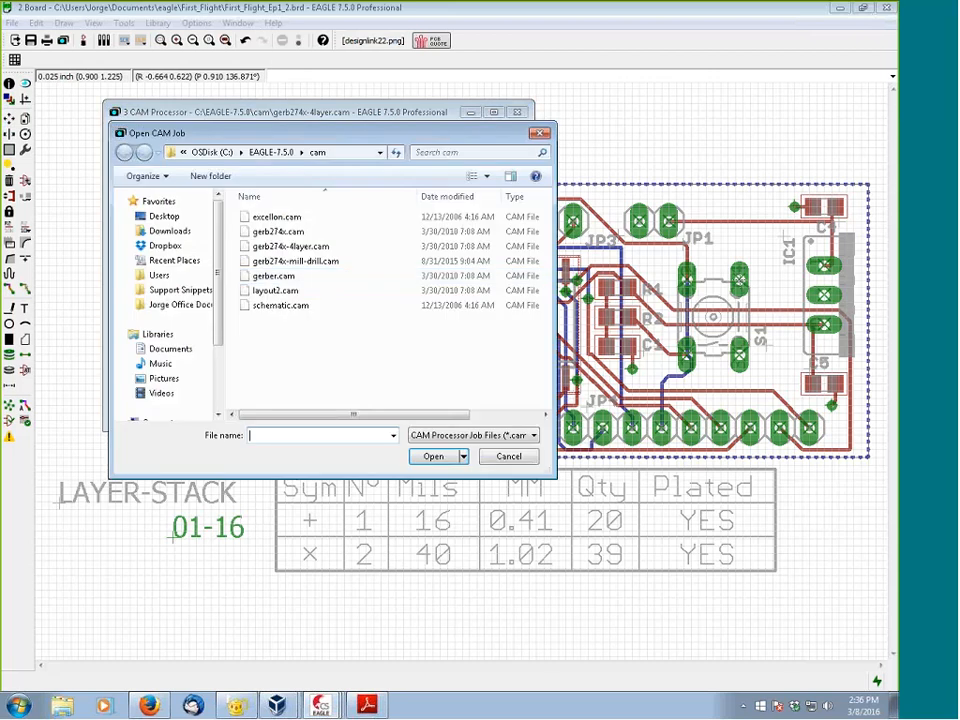
double_click(280, 218)
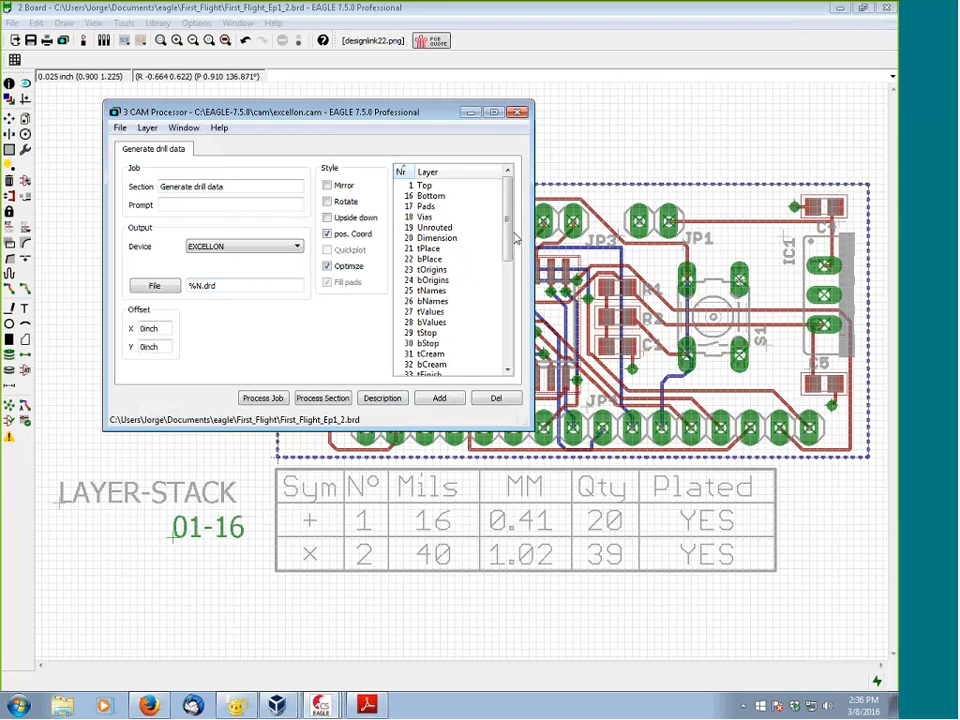
scroll(450, 270, down, 10)
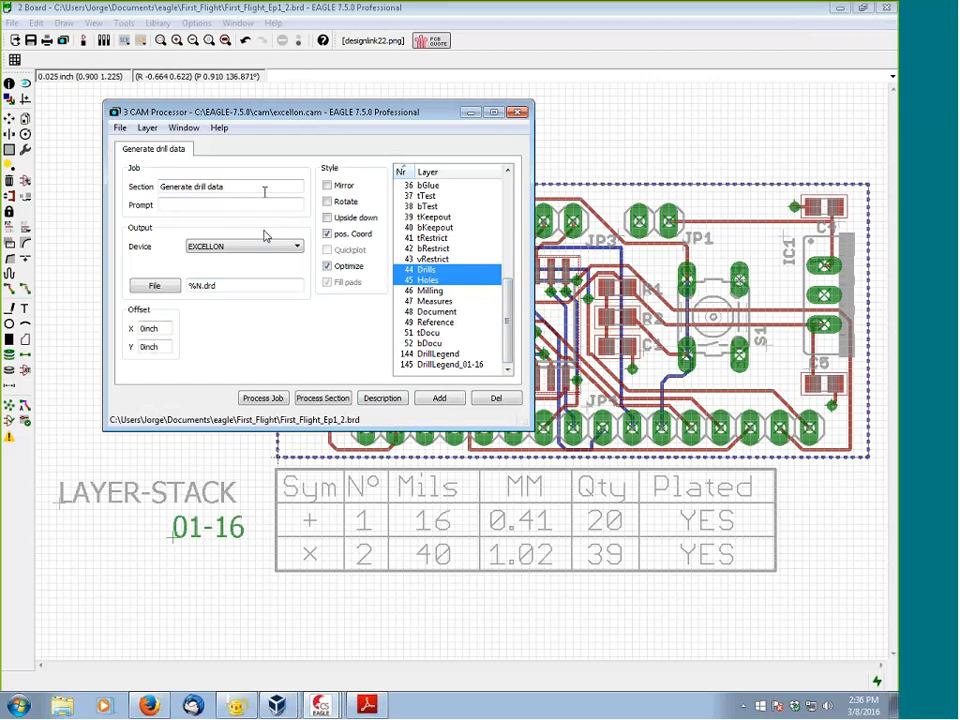
click(268, 400)
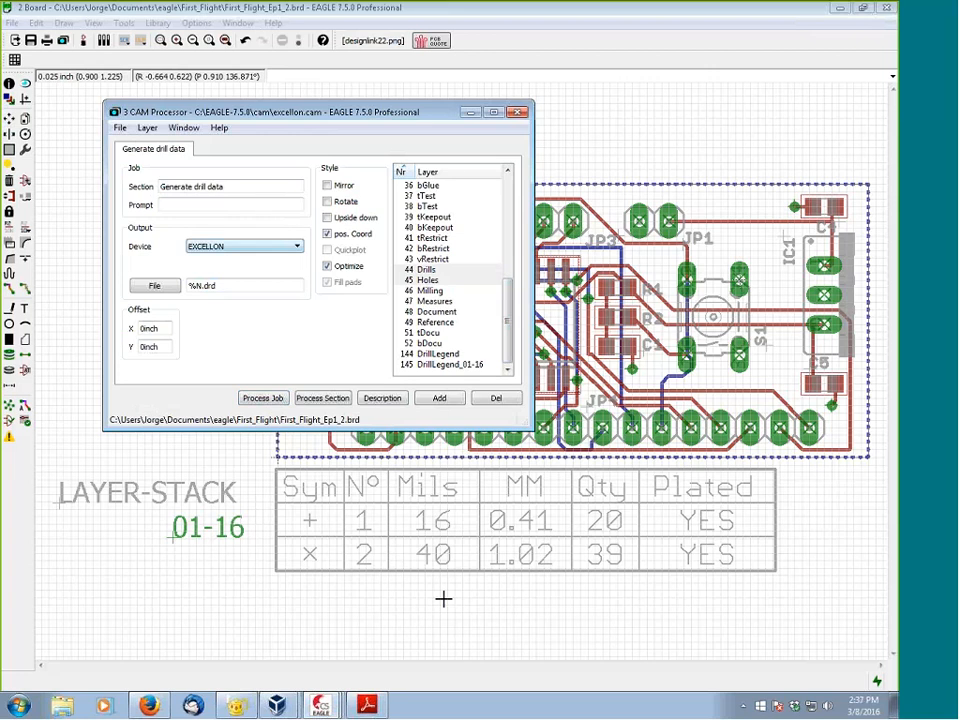
Step: Return to the Control Panel, collapse the Documentation, and select the generated First_Flight_Ep1_2.drd file in the First_Flight project
click(320, 706)
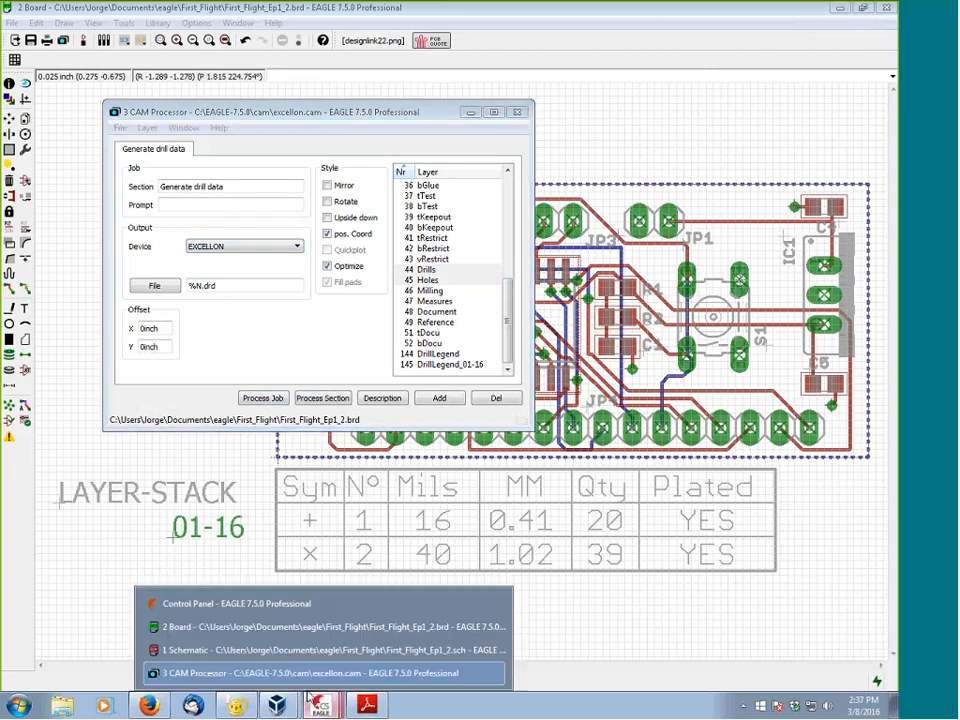
click(223, 601)
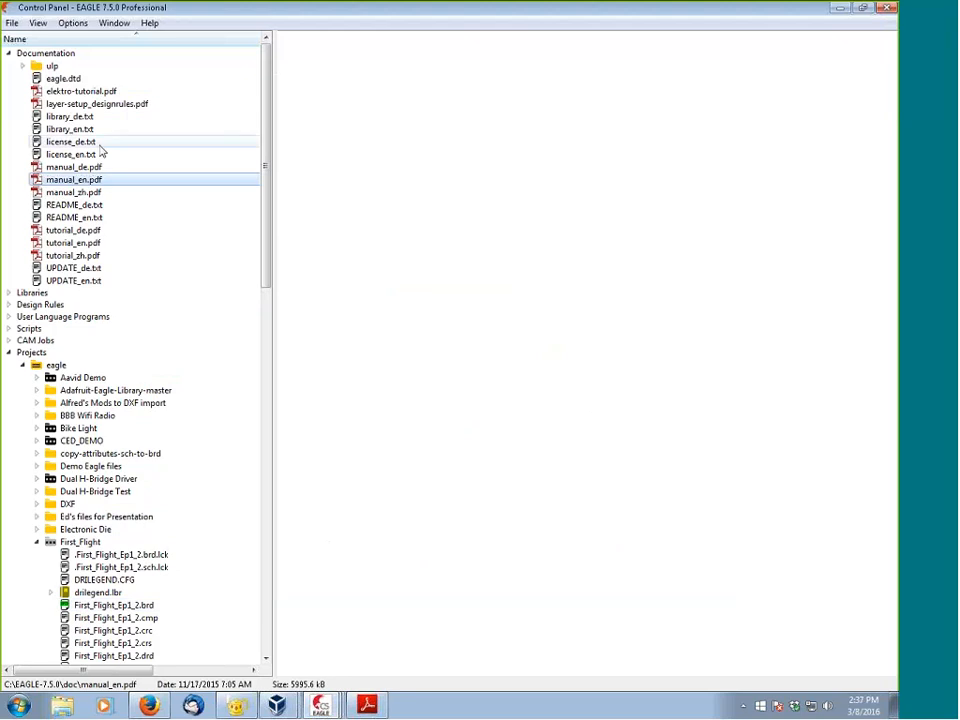
click(9, 54)
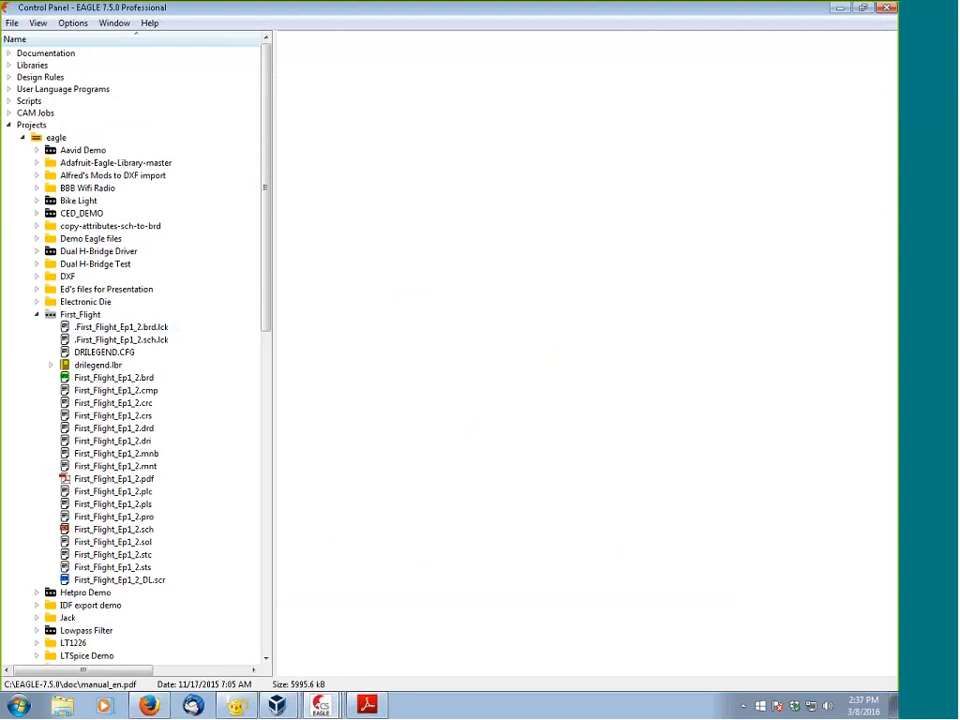
click(37, 314)
click(37, 314)
click(178, 429)
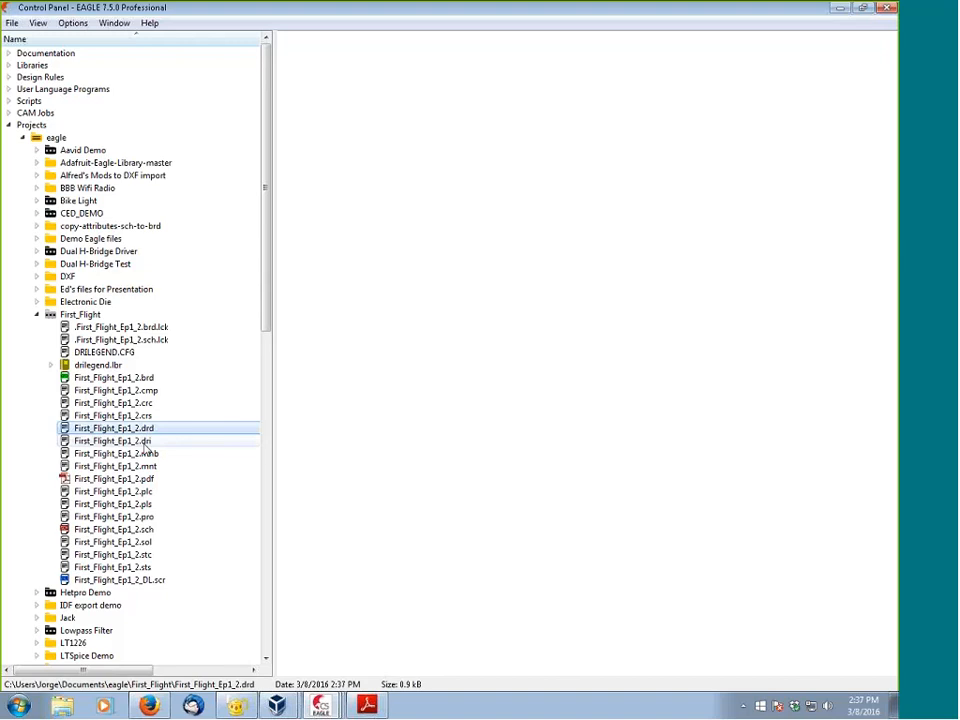
Step: Delete First_Flight_Ep1_2.dri from the First_Flight project and collapse the project folder
click(154, 443)
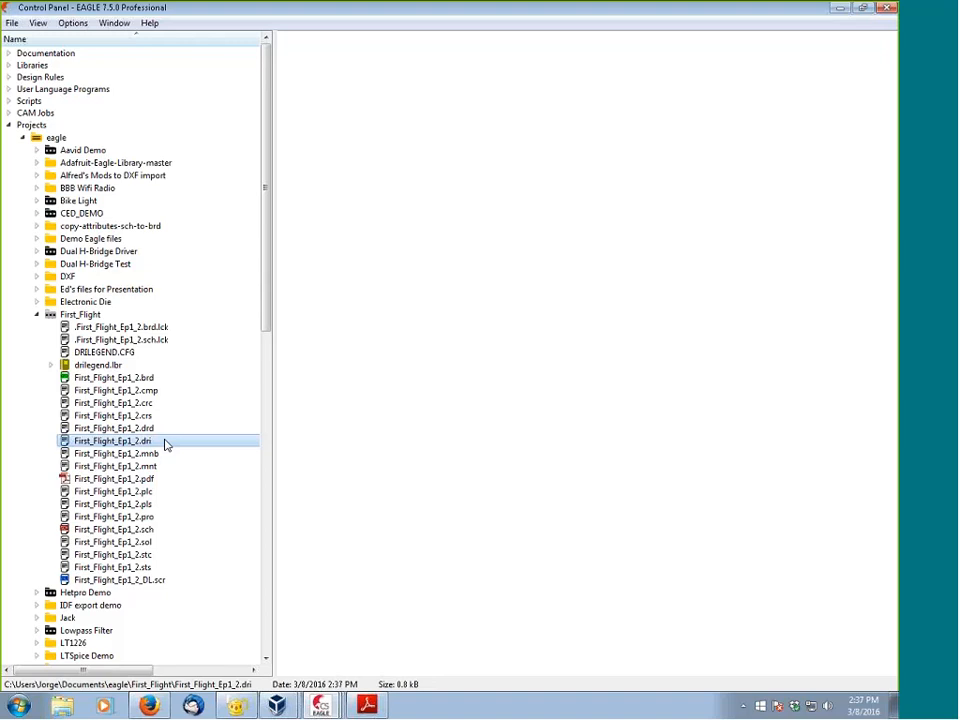
right_click(158, 444)
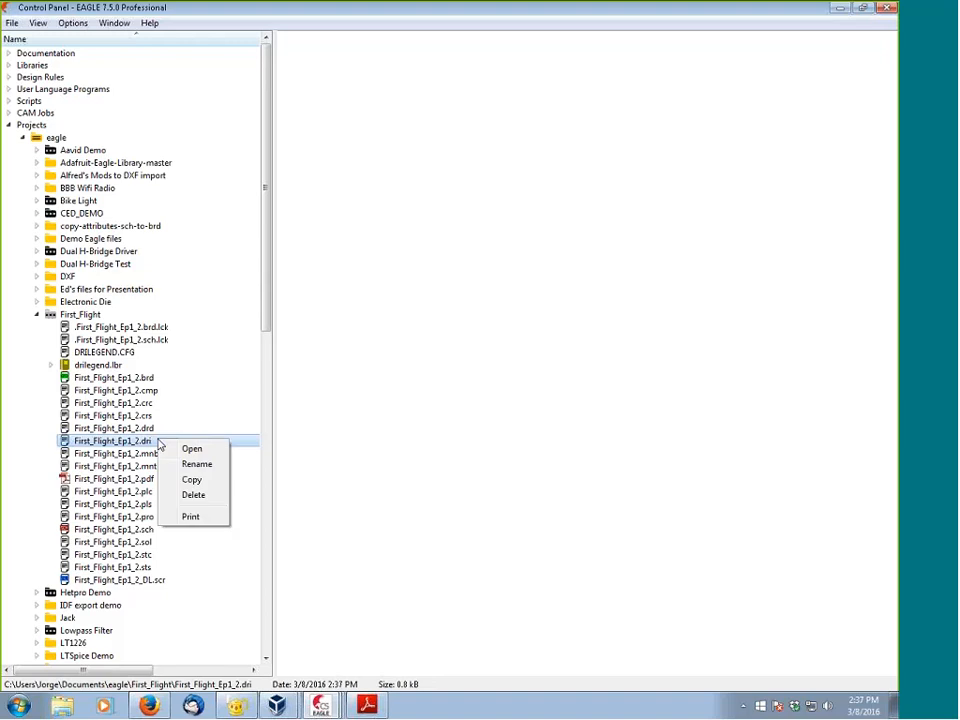
click(191, 497)
click(278, 556)
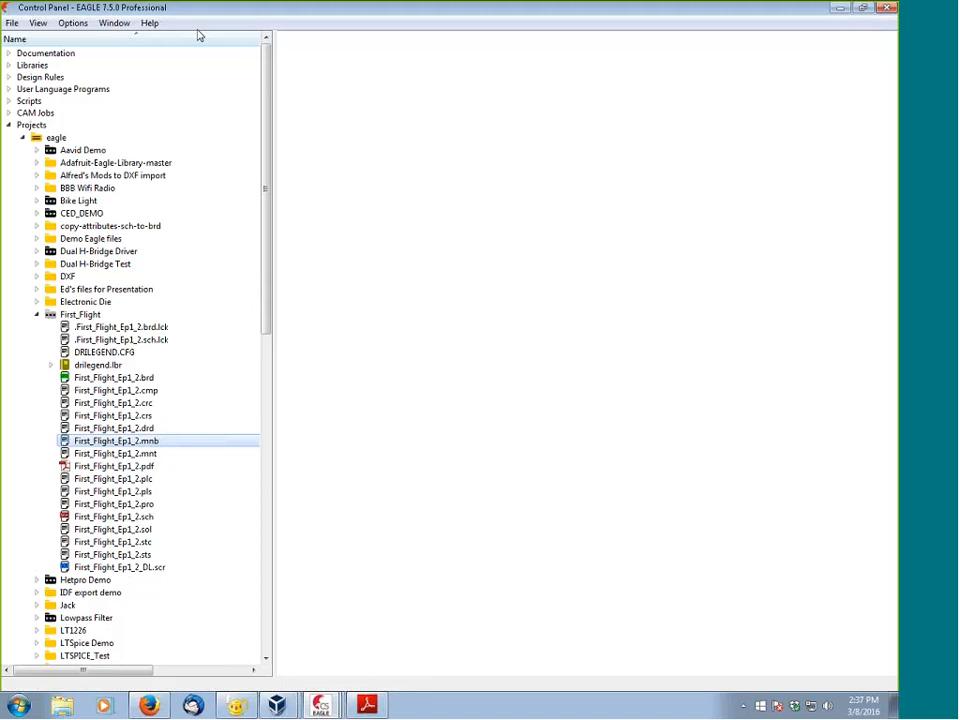
click(36, 315)
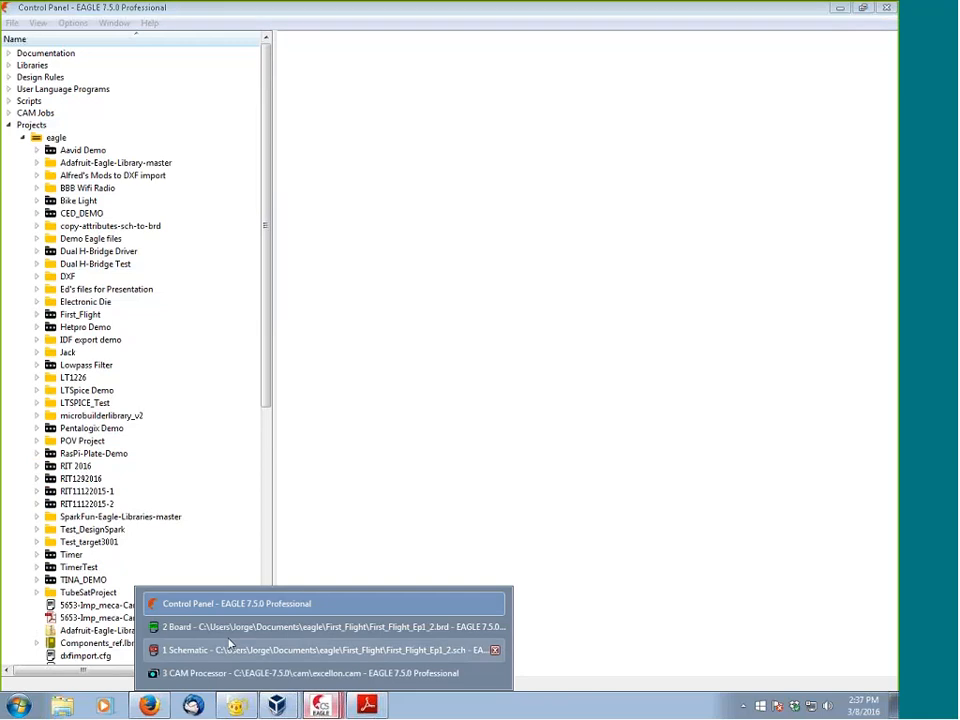
Step: Return to the board, review the layer list of the drill data job, and close the CAM Processor
click(227, 628)
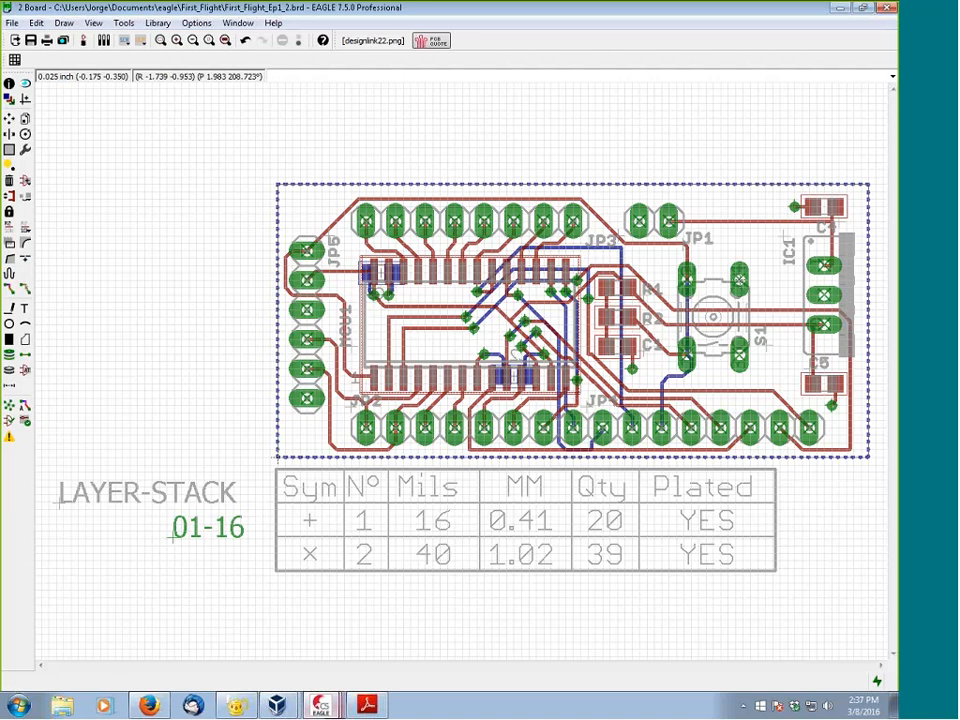
mouse_move(326, 704)
click(276, 676)
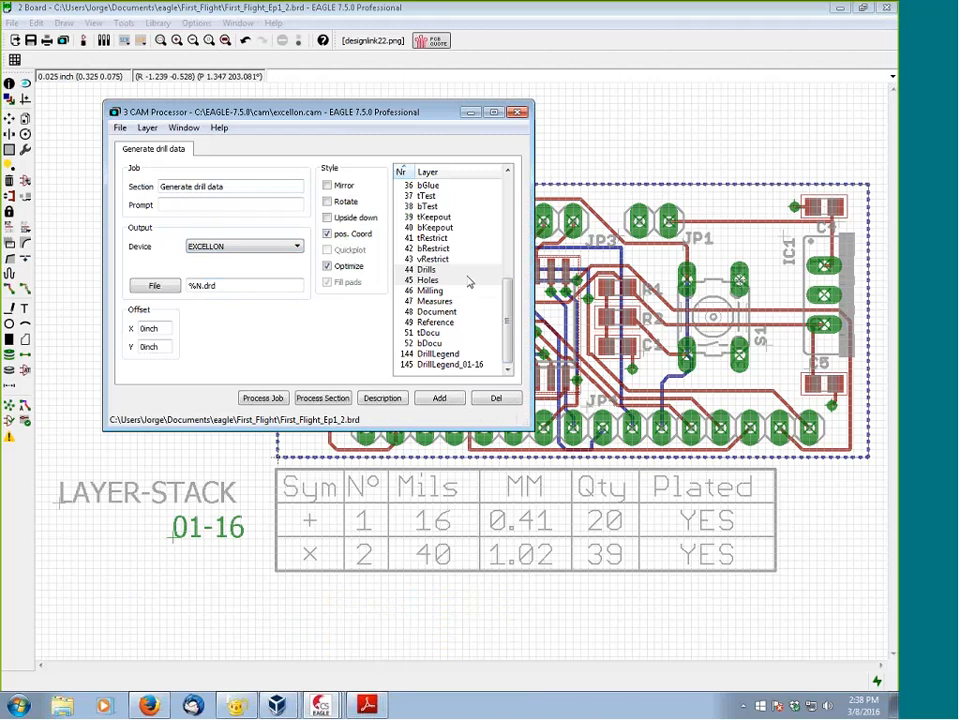
scroll(433, 274, up, 7)
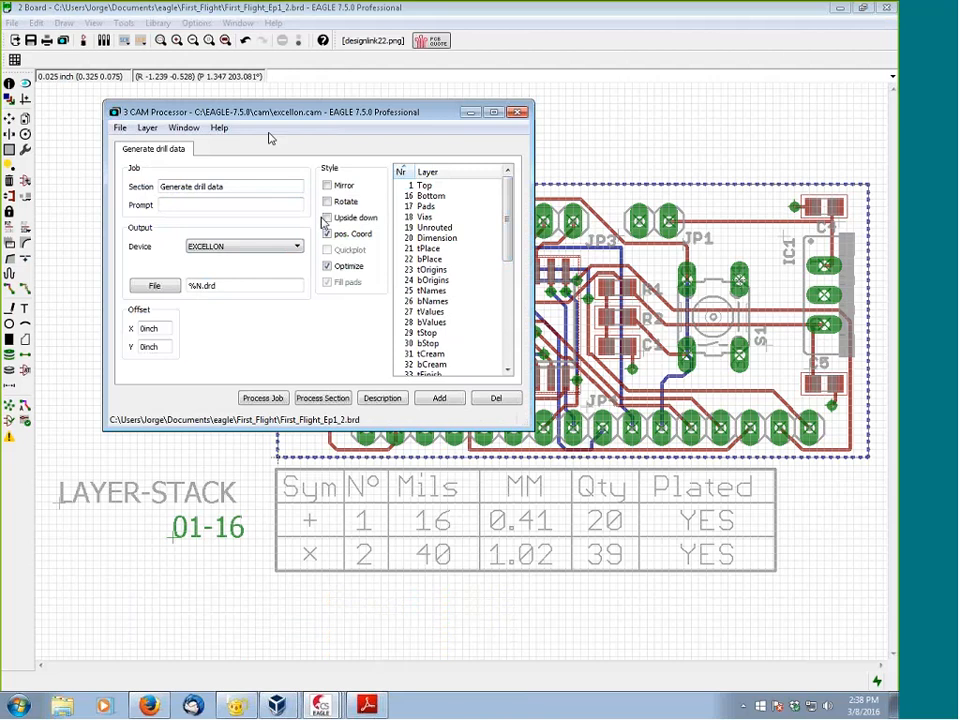
click(519, 116)
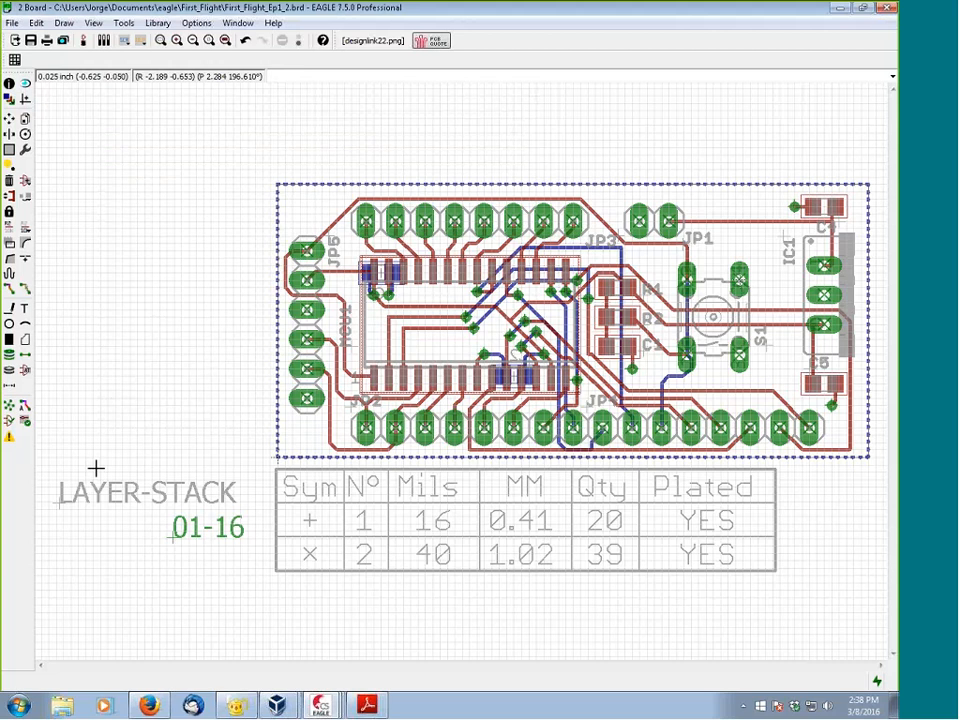
Step: Launch ViewMate Deluxe 11.10 from the Pentalogix programs to view the fabrication files
click(20, 706)
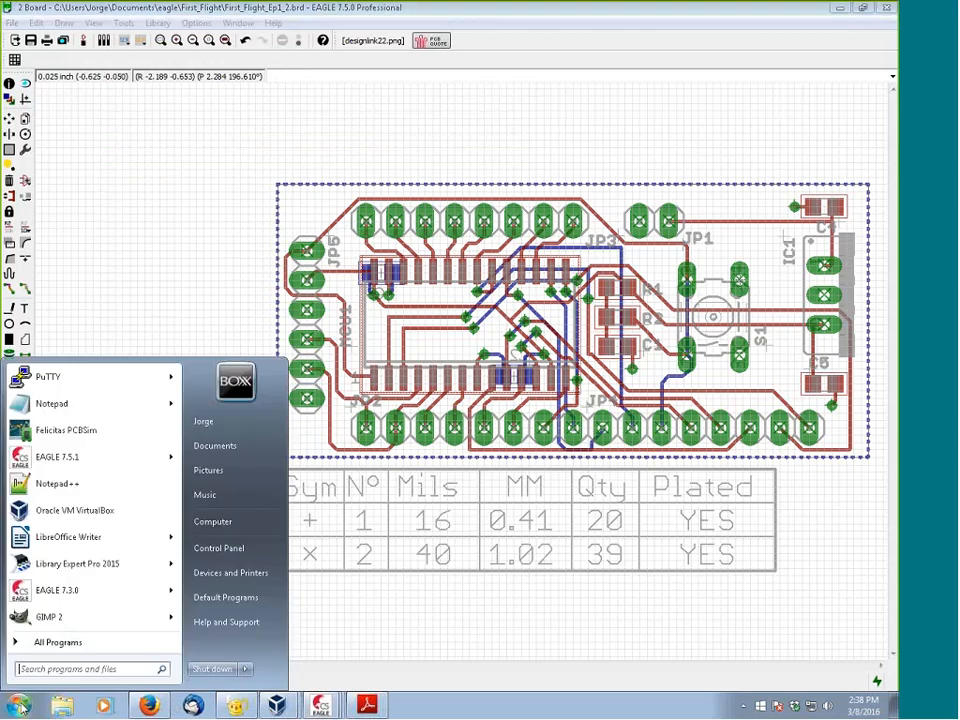
click(38, 642)
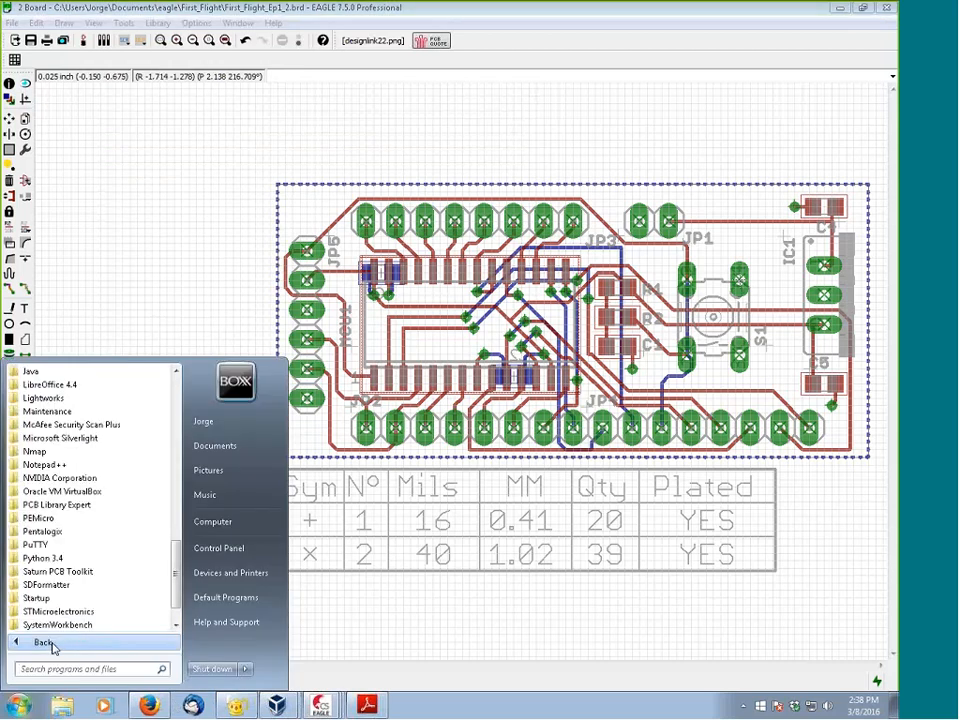
click(42, 533)
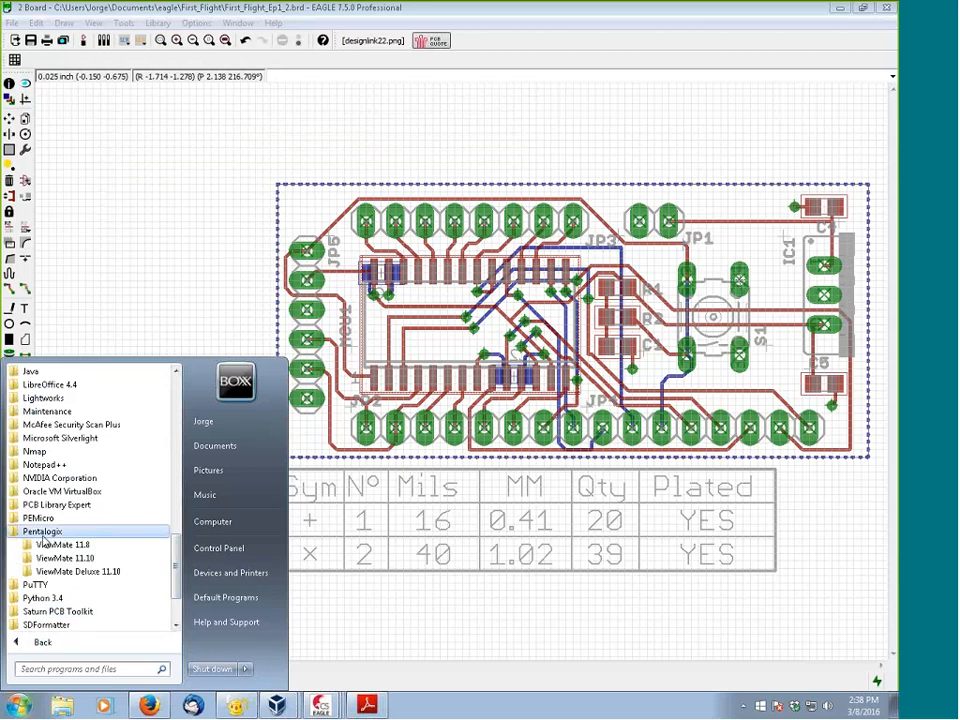
click(72, 571)
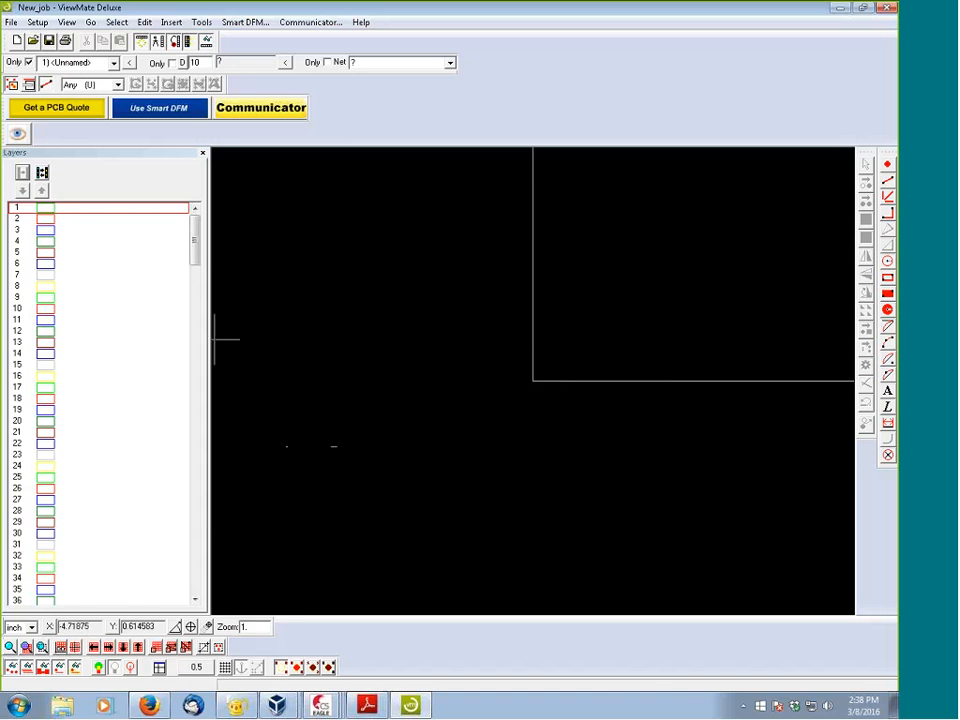
drag(198, 240, 197, 240)
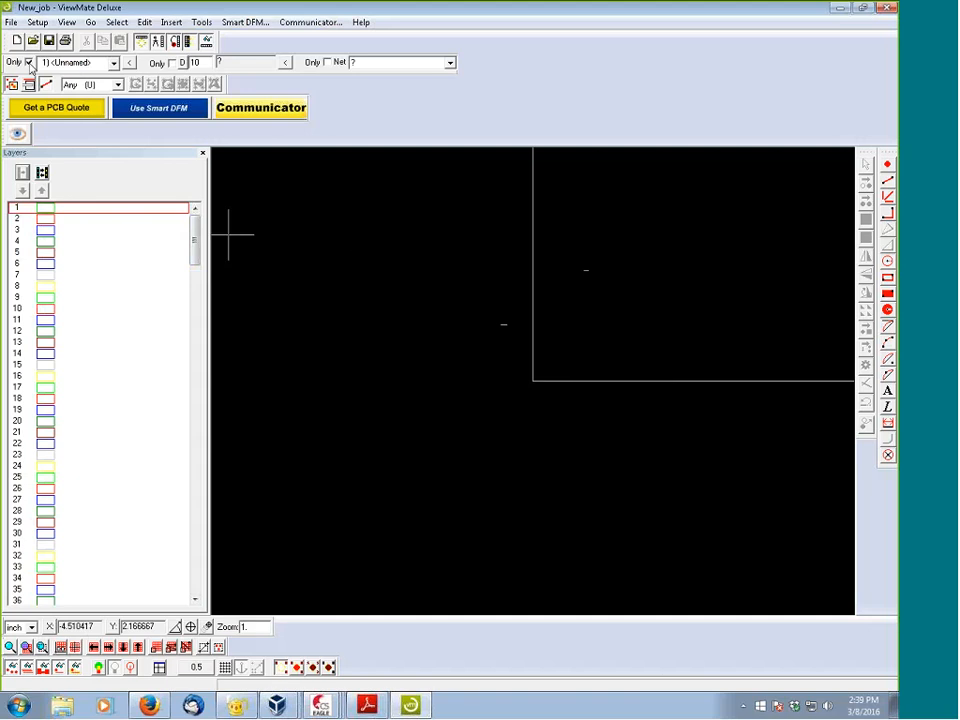
Step: Start a directory import and choose the First_Flight folder inside Documents\eagle for scanning
click(10, 22)
mouse_move(86, 190)
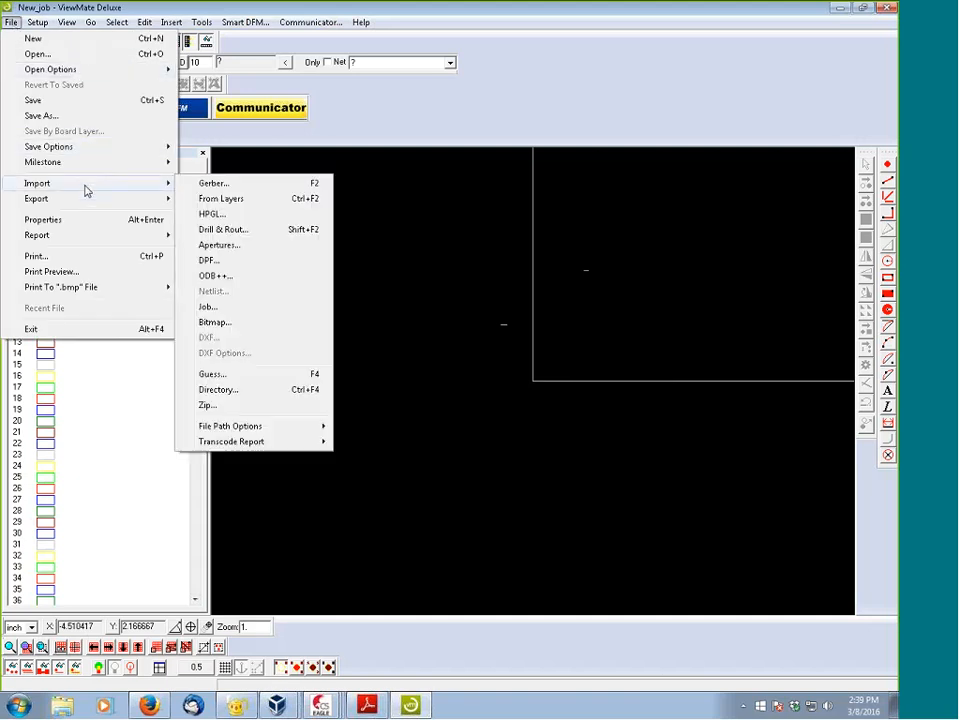
click(249, 391)
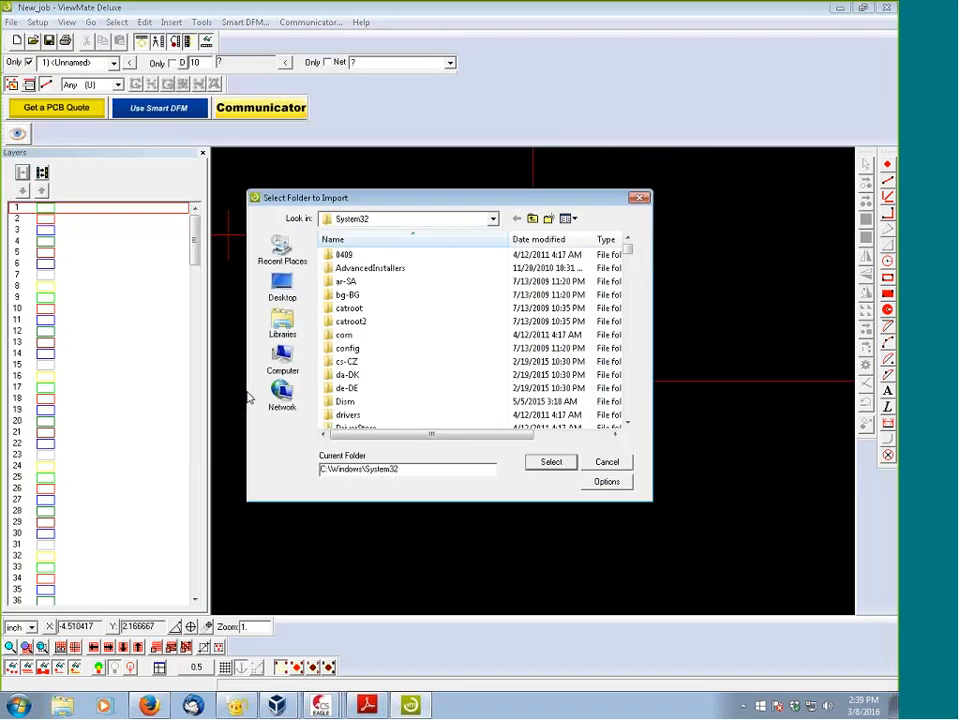
click(282, 322)
double_click(362, 258)
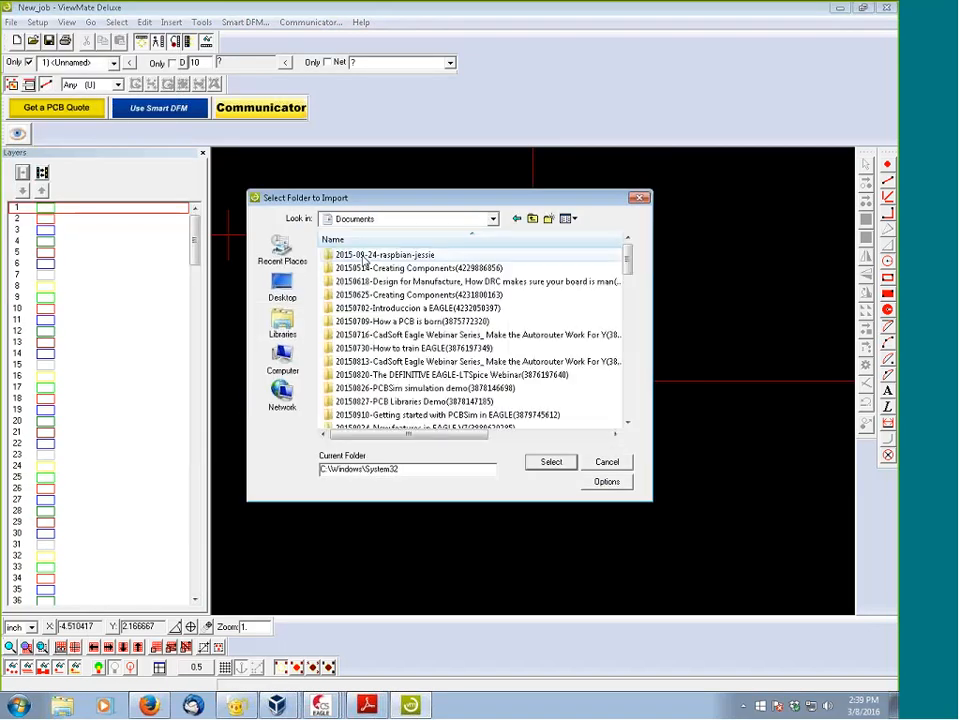
drag(627, 259, 618, 321)
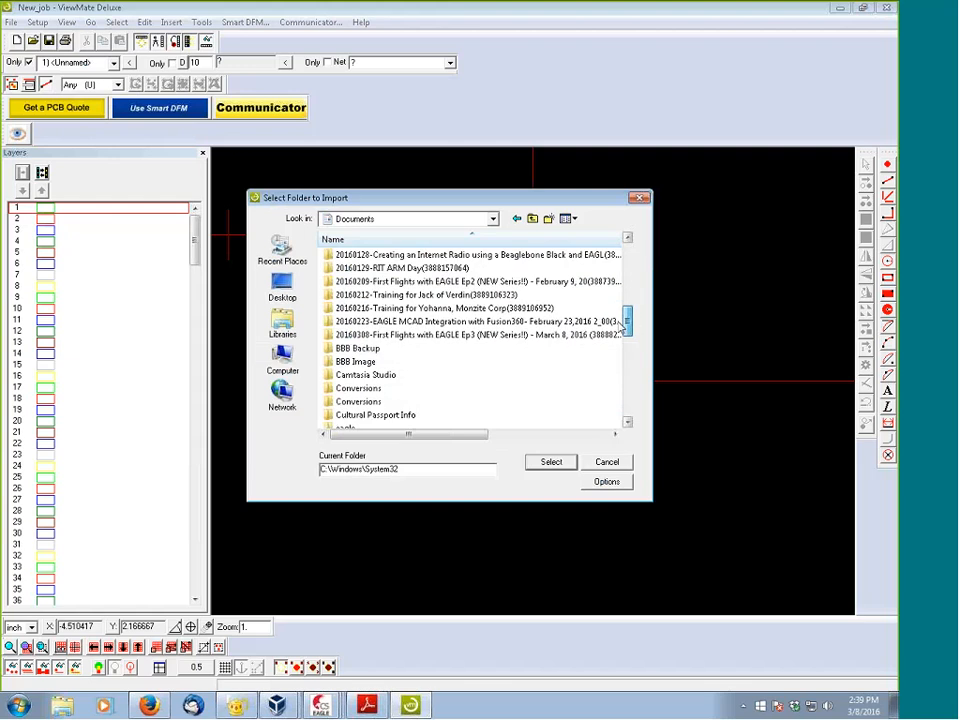
scroll(368, 386, down, 1)
double_click(366, 378)
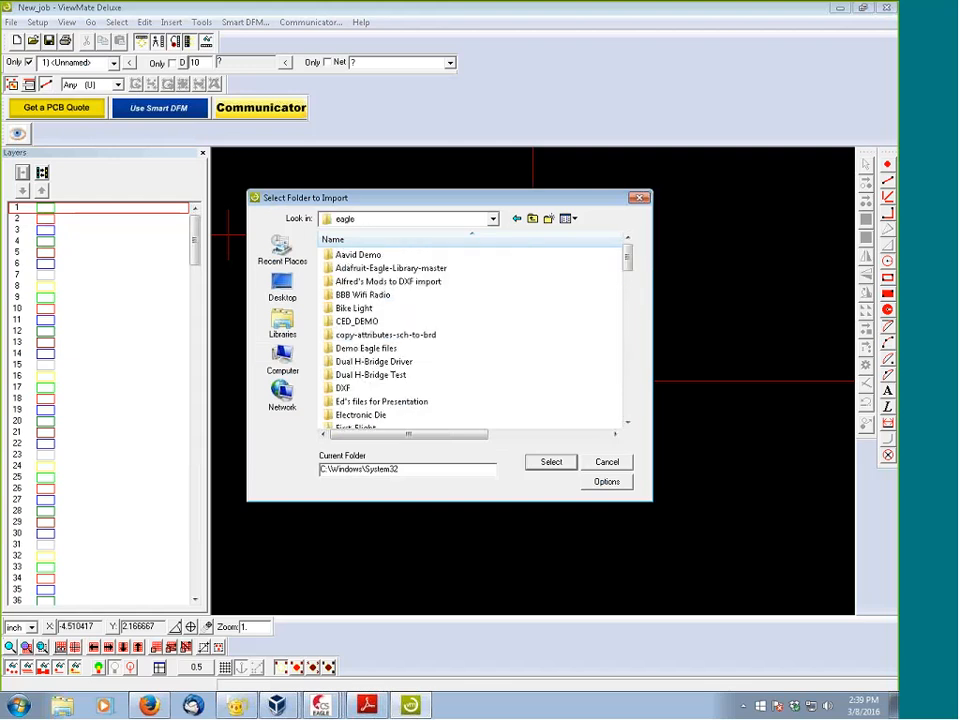
drag(627, 259, 625, 280)
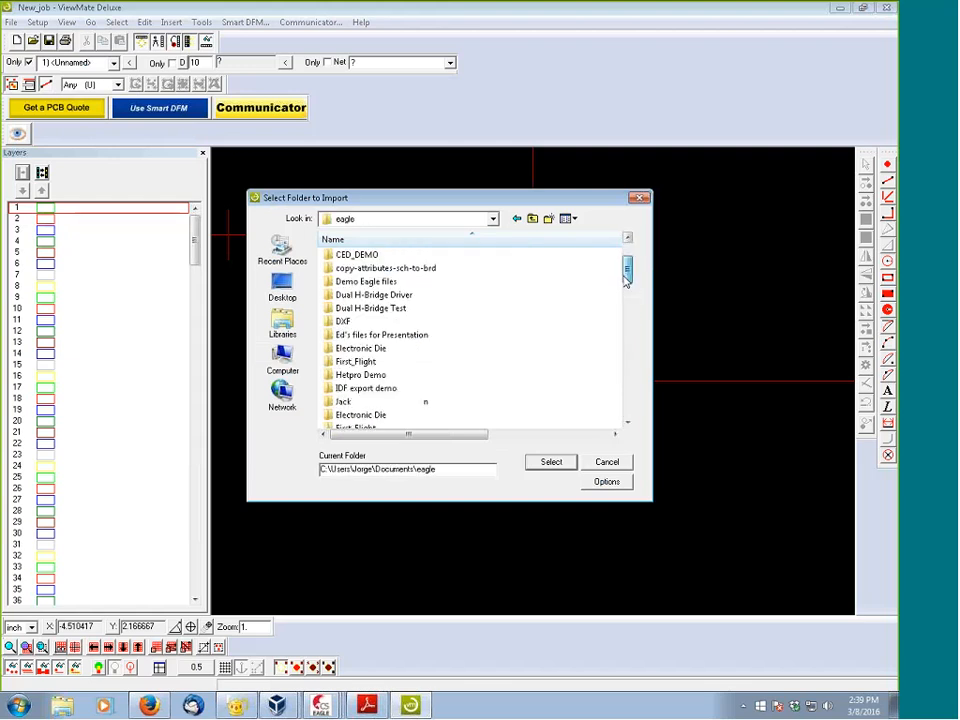
double_click(356, 362)
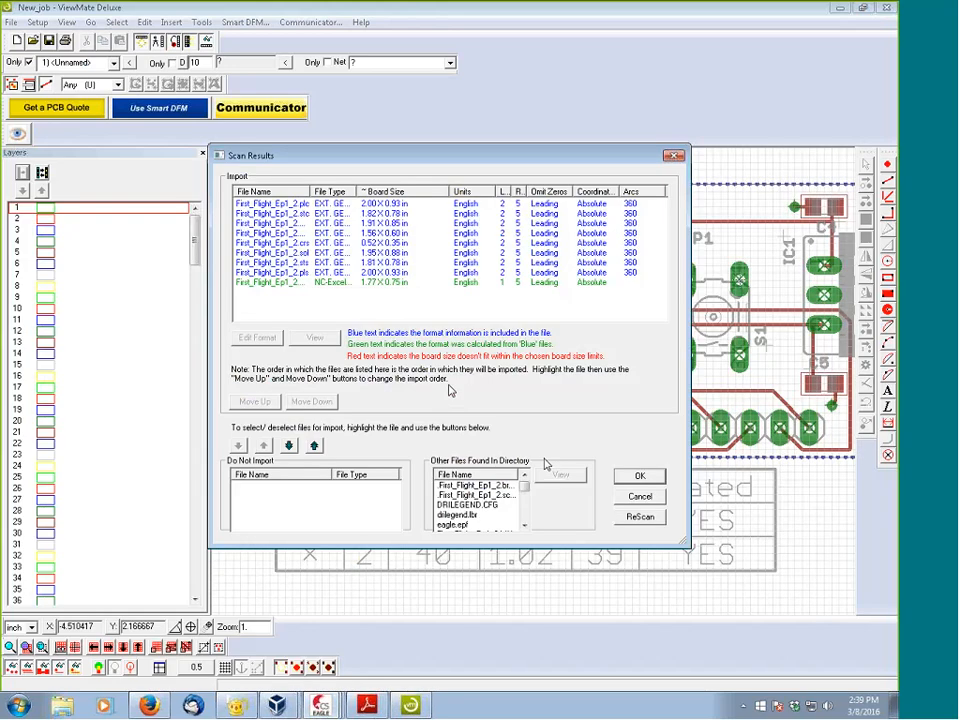
Step: Widen the file name column in the scan results, review the detected files, and import the listed Gerber and drill files
drag(310, 191, 345, 191)
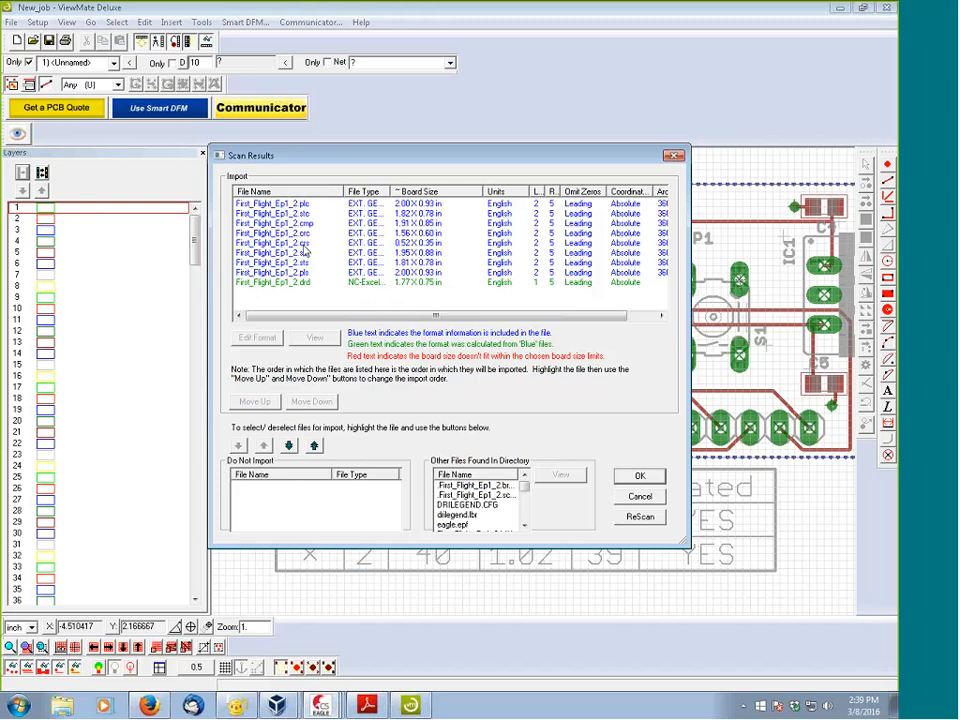
mouse_move(521, 489)
mouse_down()
mouse_move(521, 530)
mouse_move(523, 492)
mouse_up()
click(640, 476)
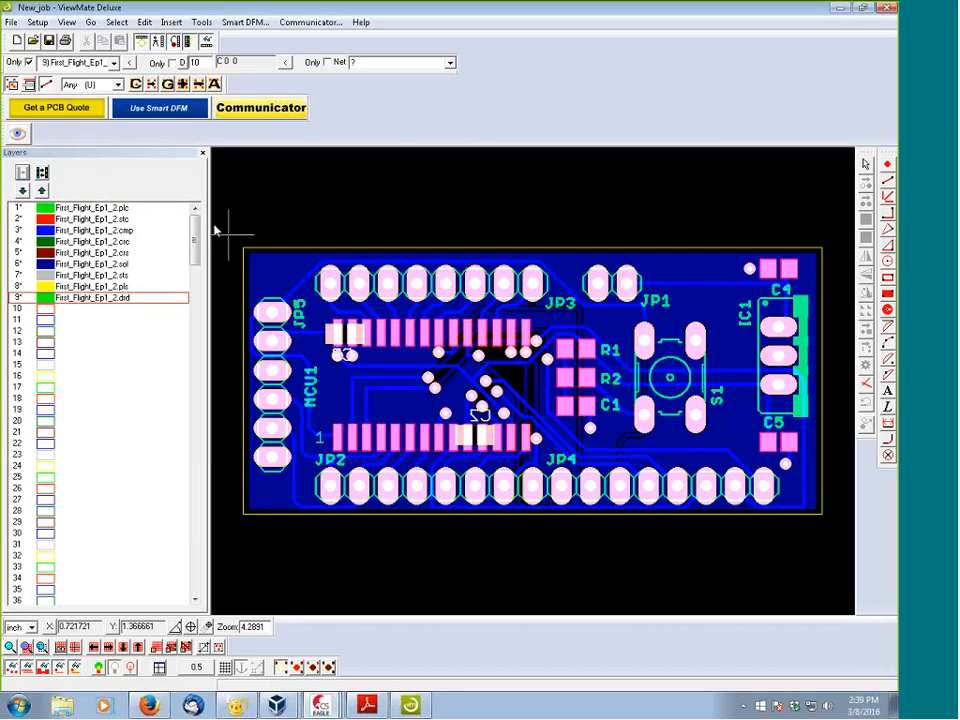
Step: Inspect the imported board layers up close around R1, R2, C1 and MCU1
scroll(612, 397, up, 3)
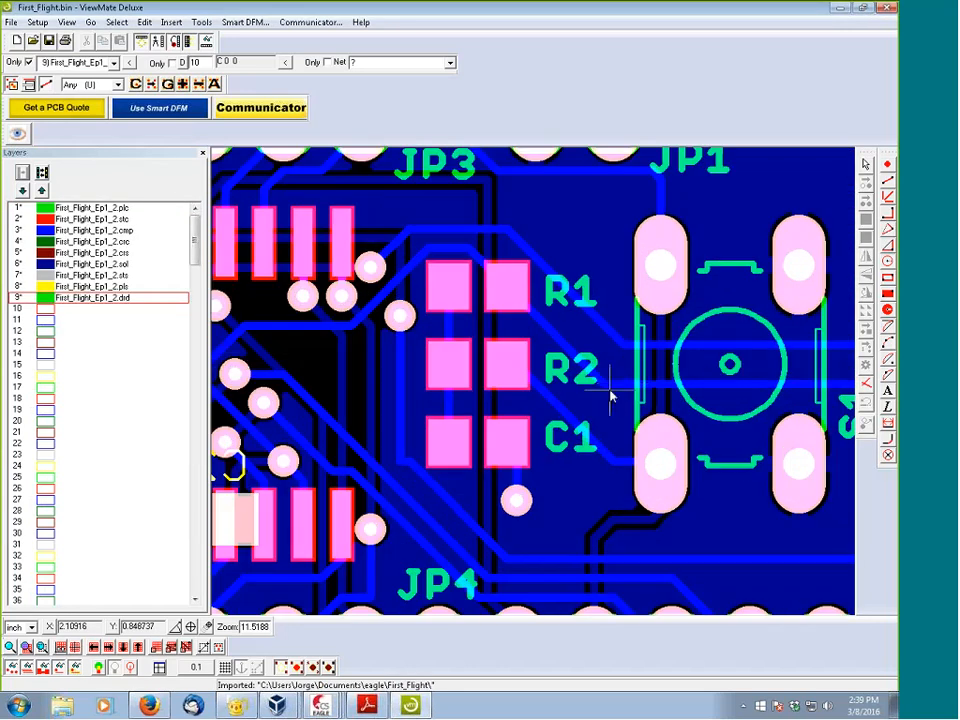
scroll(612, 397, down, 3)
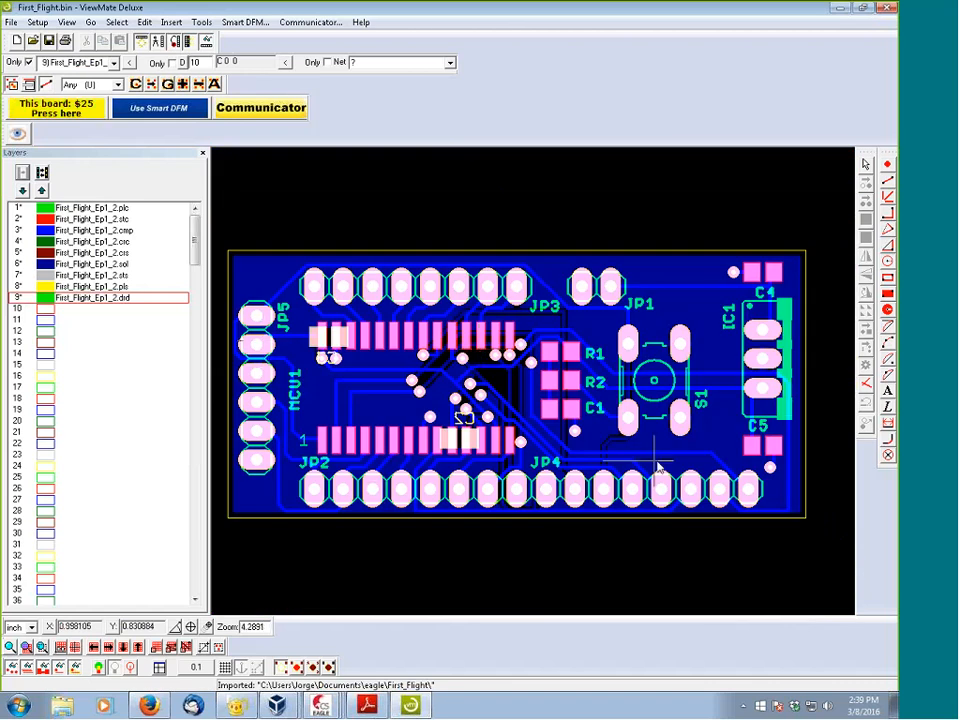
scroll(307, 367, up, 1)
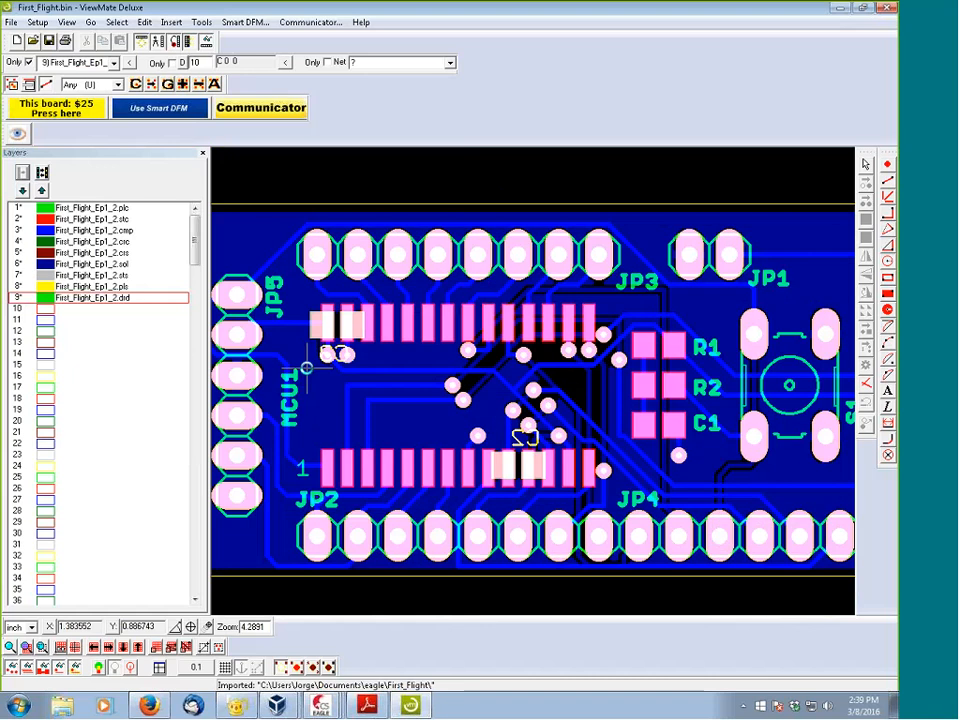
Step: Inspect the imported layers around MCU1, C2 and JP4, and switch to the First_Flight_Ep1_2 board in EAGLE
scroll(307, 367, up, 2)
scroll(306, 376, down, 3)
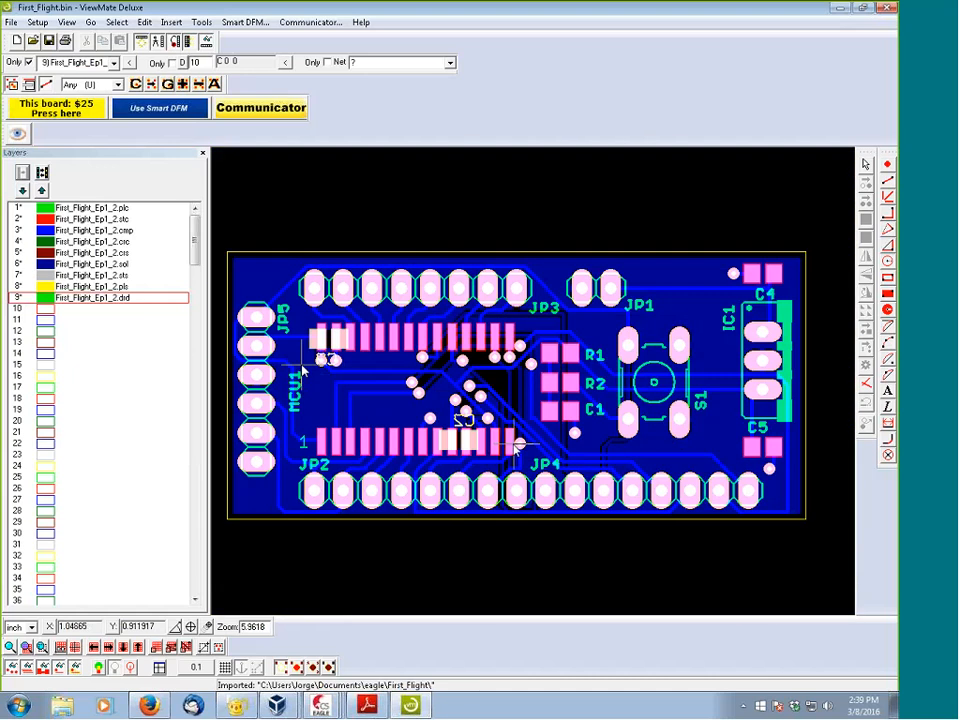
scroll(515, 445, up, 2)
scroll(510, 443, down, 1)
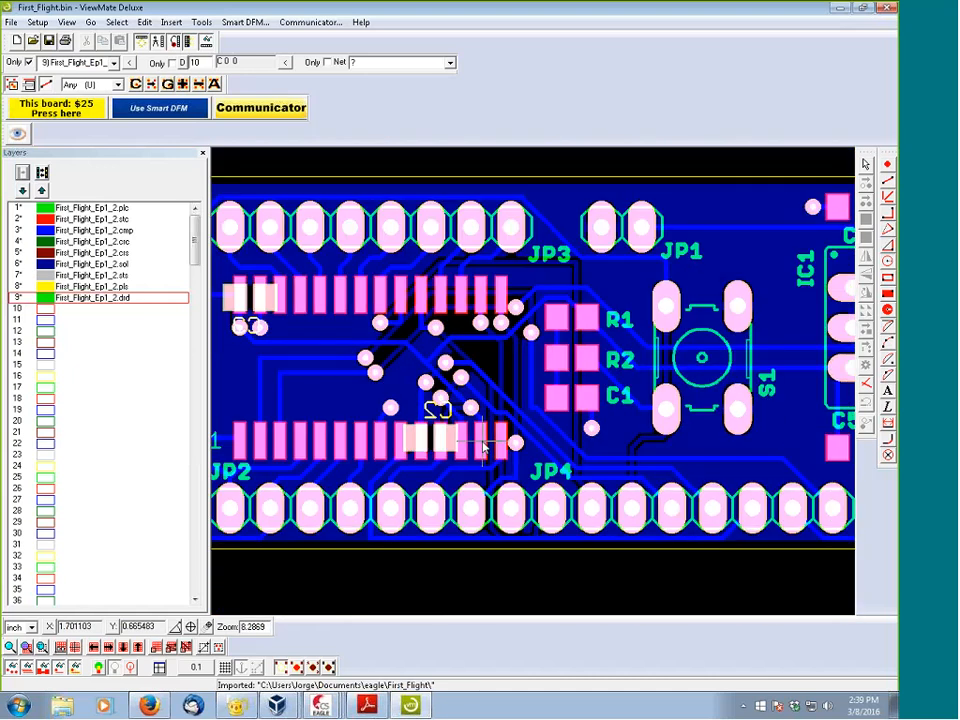
scroll(407, 383, down, 2)
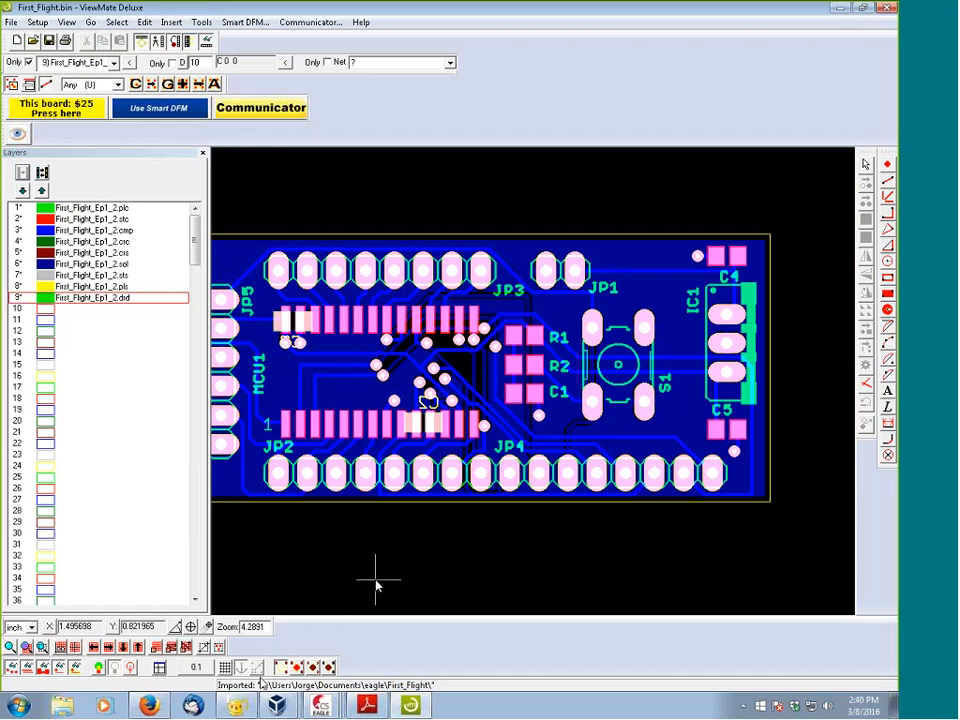
click(320, 705)
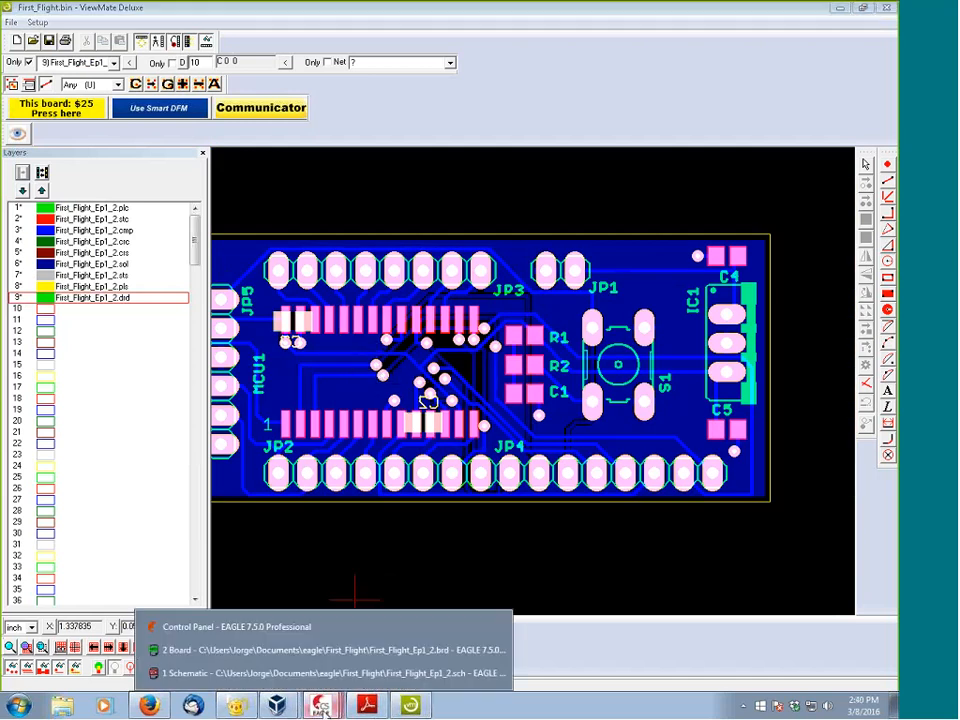
click(260, 650)
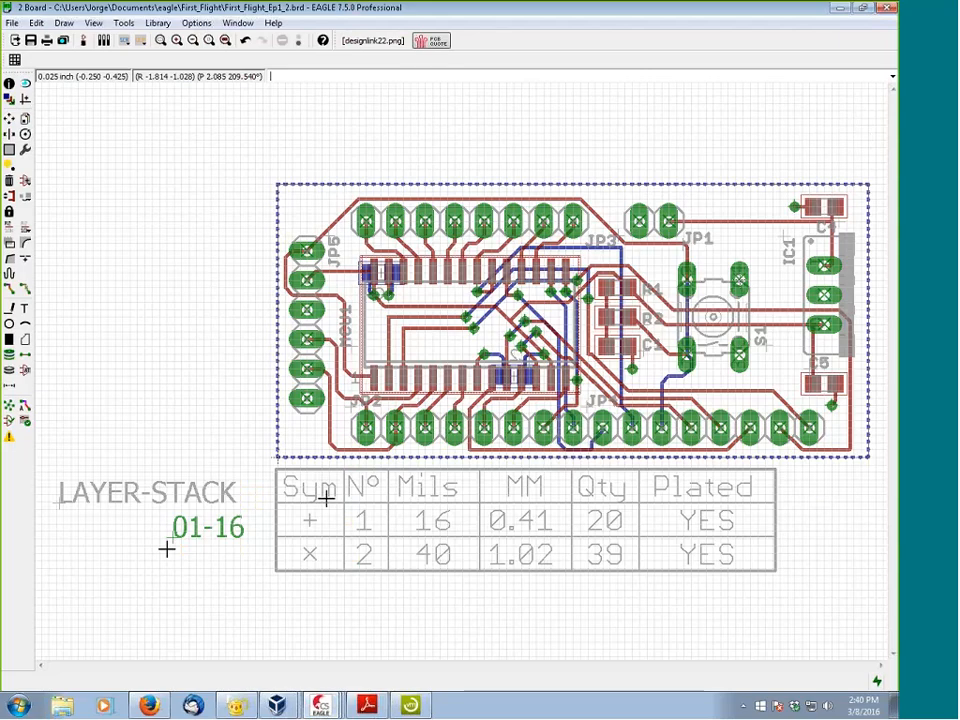
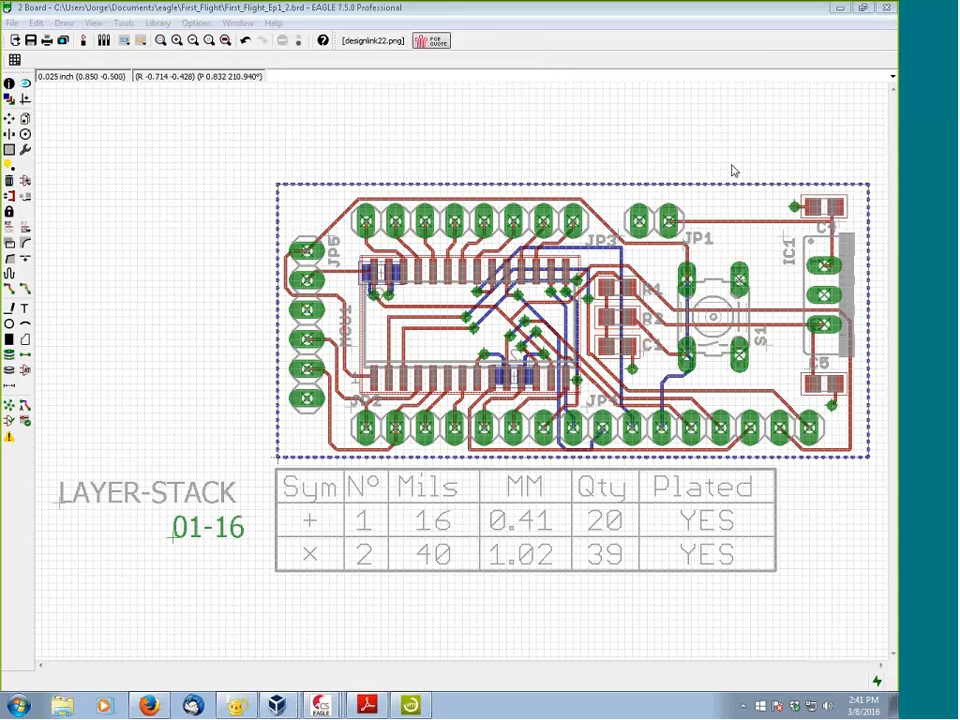
Step: Expand the CAM Jobs in EAGLE's Control Panel and review the excellon, gerb274x-4layer, gerb274x, gerb274x-mill-drill and gerber job descriptions
click(322, 706)
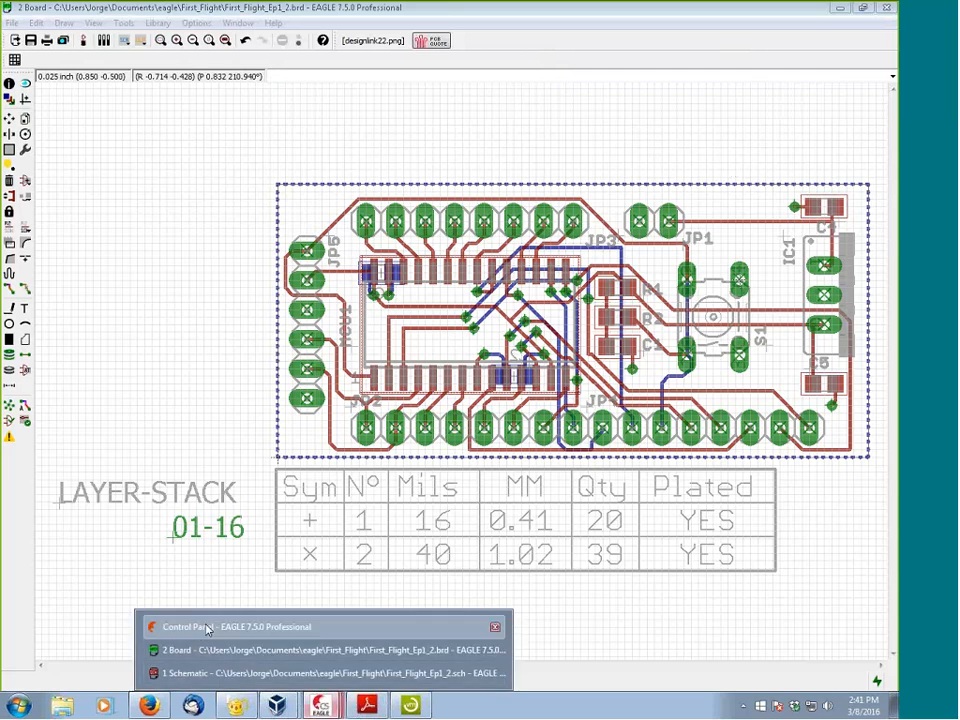
click(237, 626)
click(9, 113)
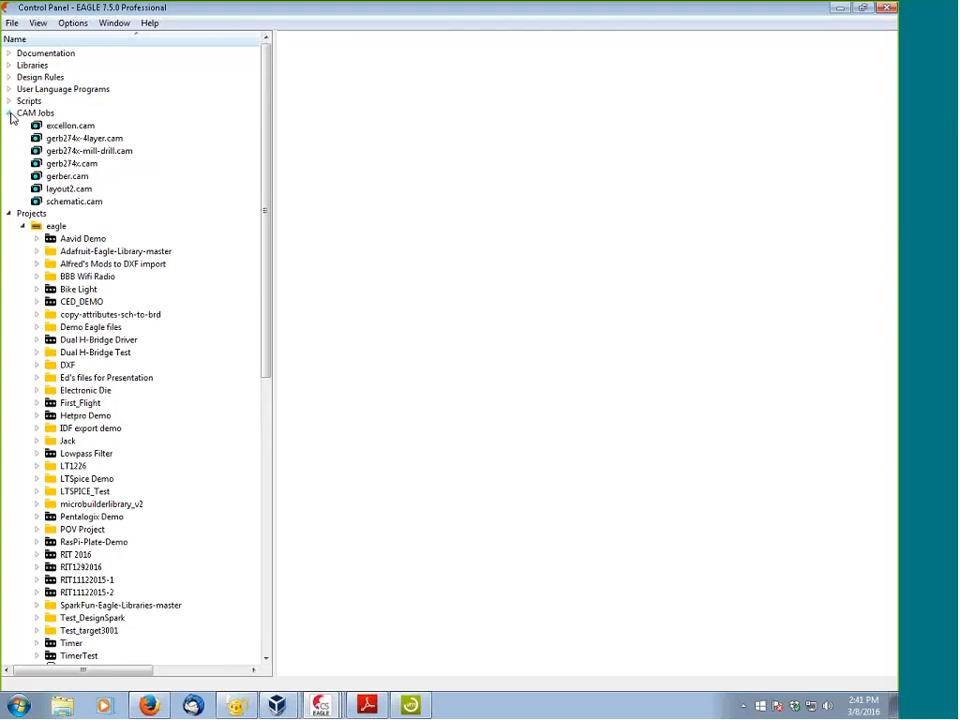
click(70, 126)
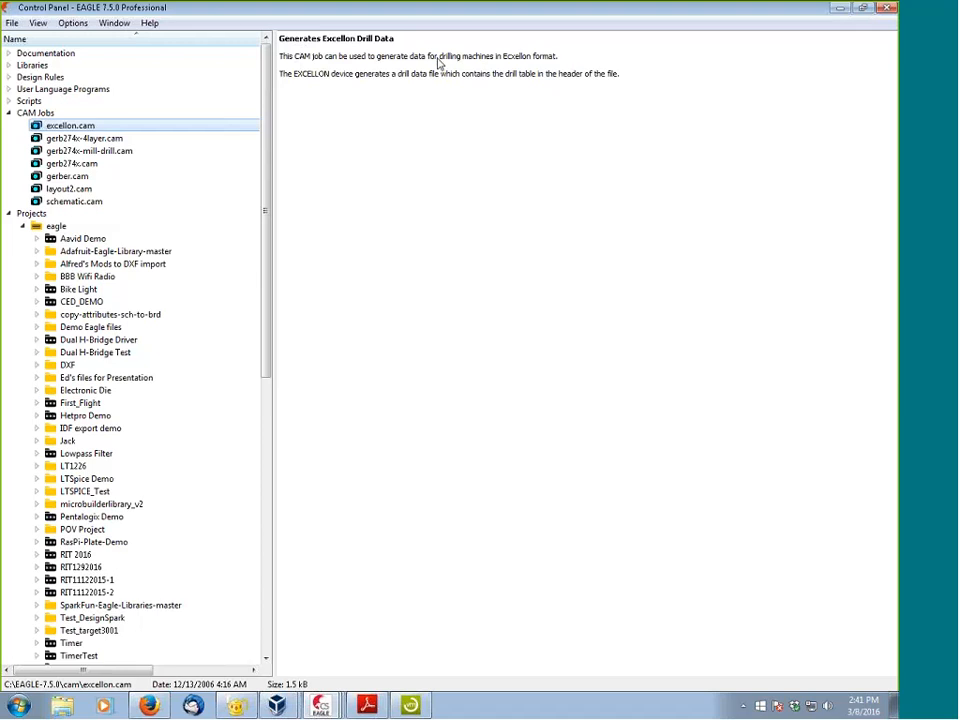
click(120, 139)
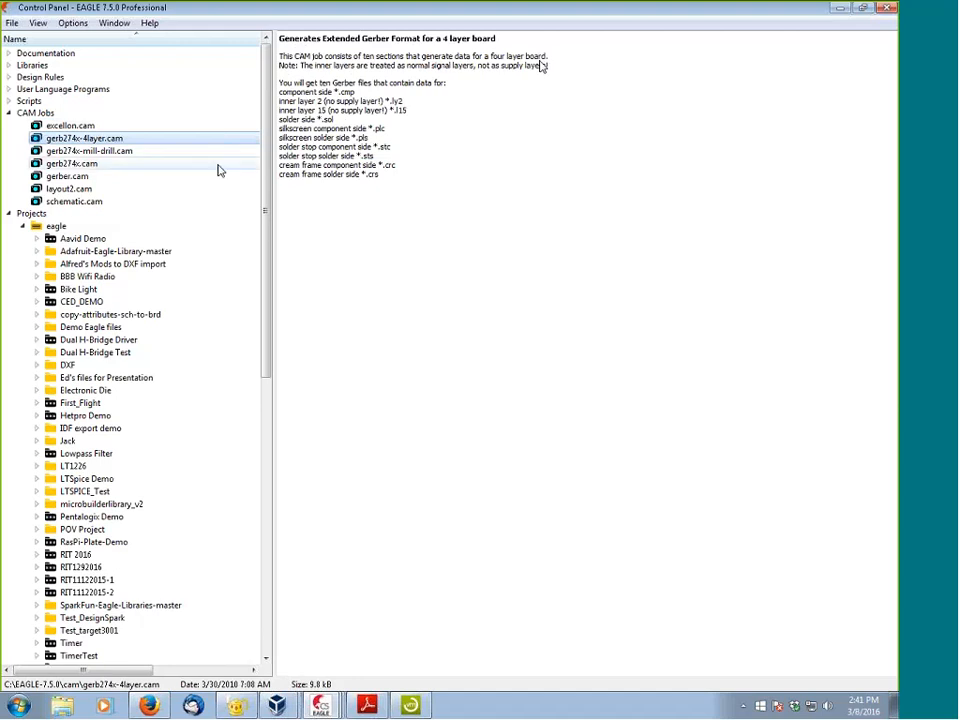
click(90, 163)
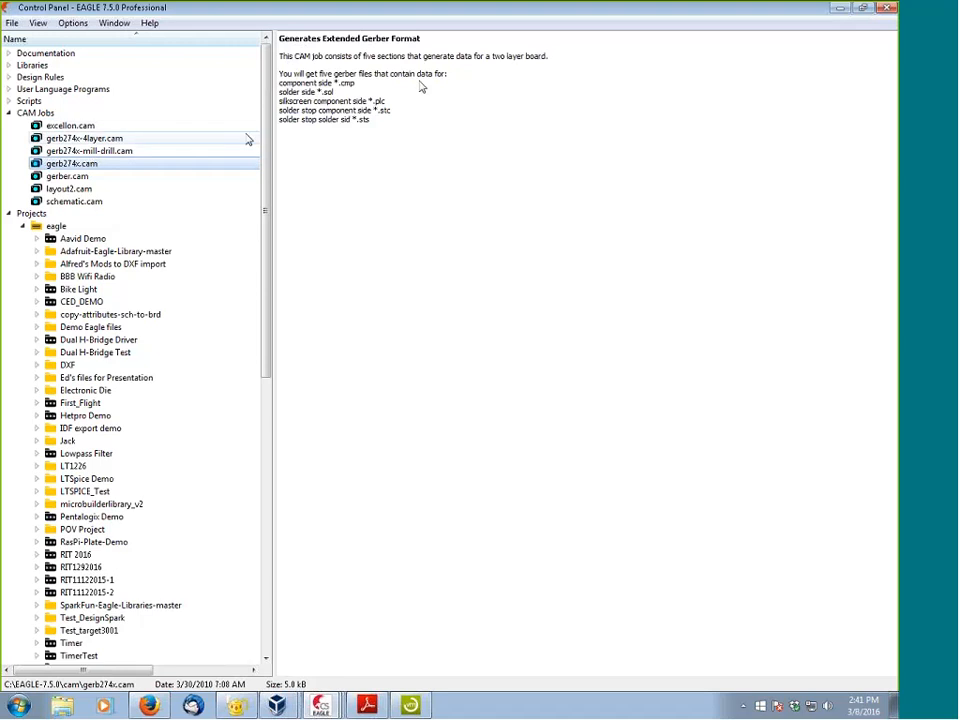
click(95, 150)
click(90, 138)
click(87, 176)
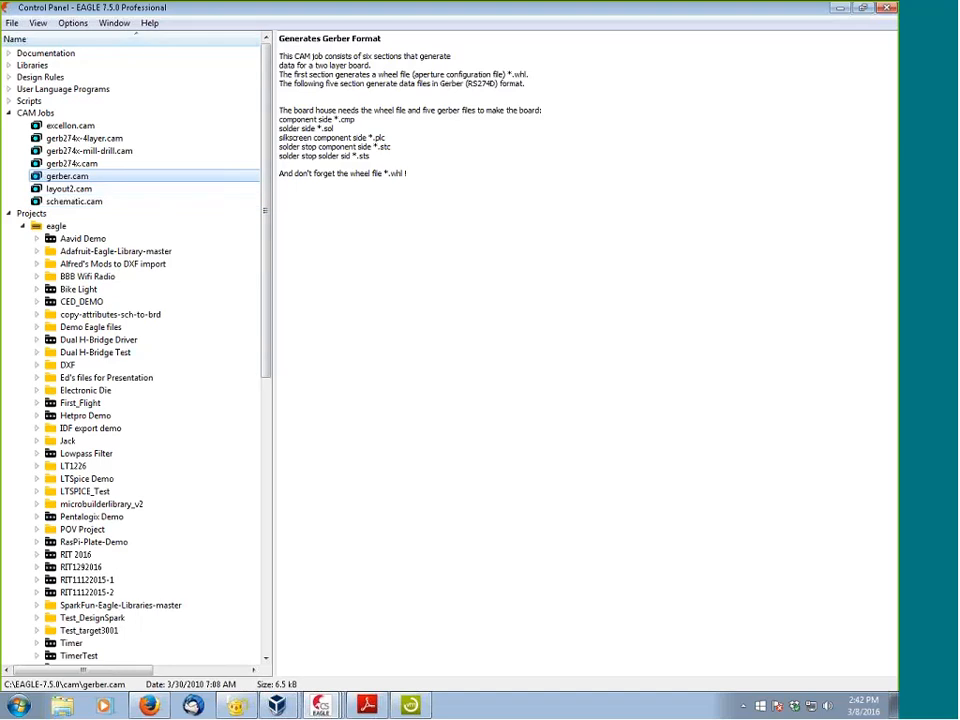
Step: Switch to Firefox and open the Kanal von EAGLECadSoftComputer YouTube channel in a new browser tab
click(150, 706)
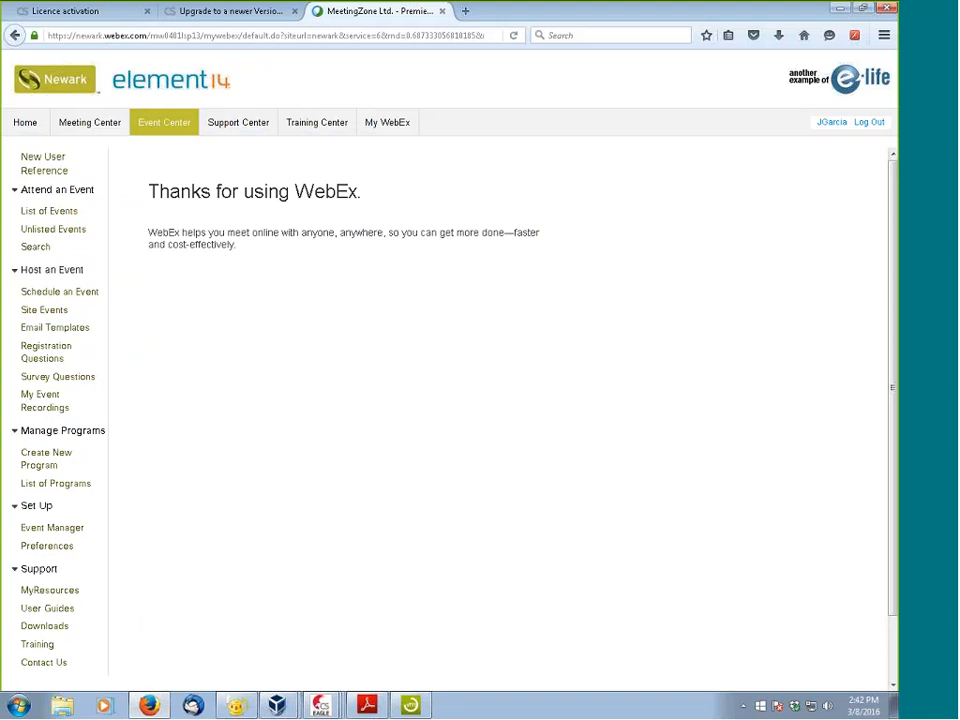
click(466, 15)
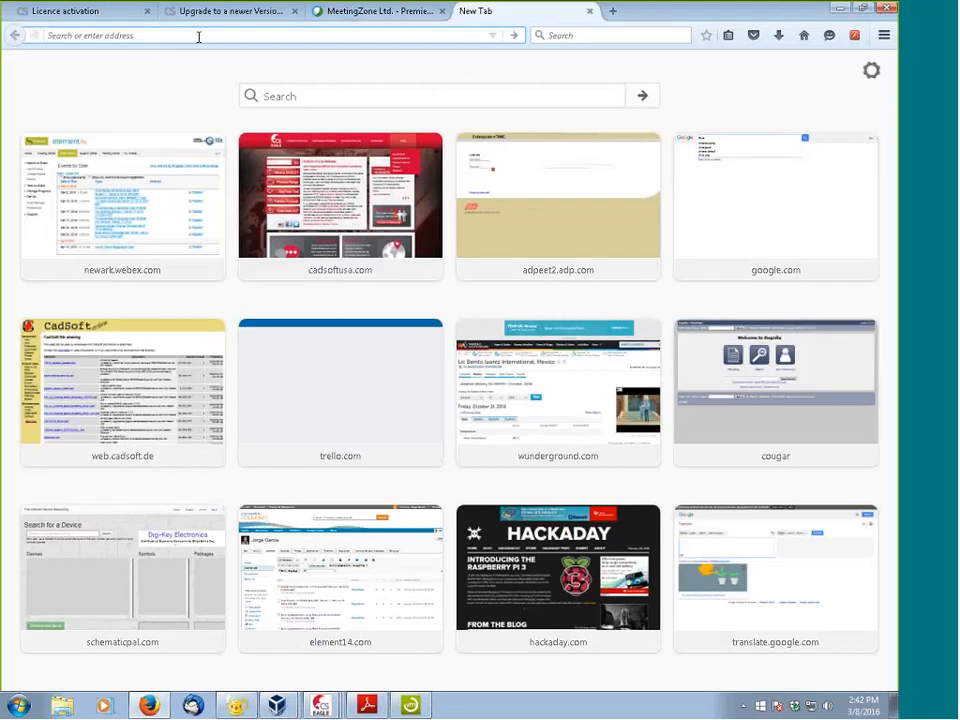
text(ka)
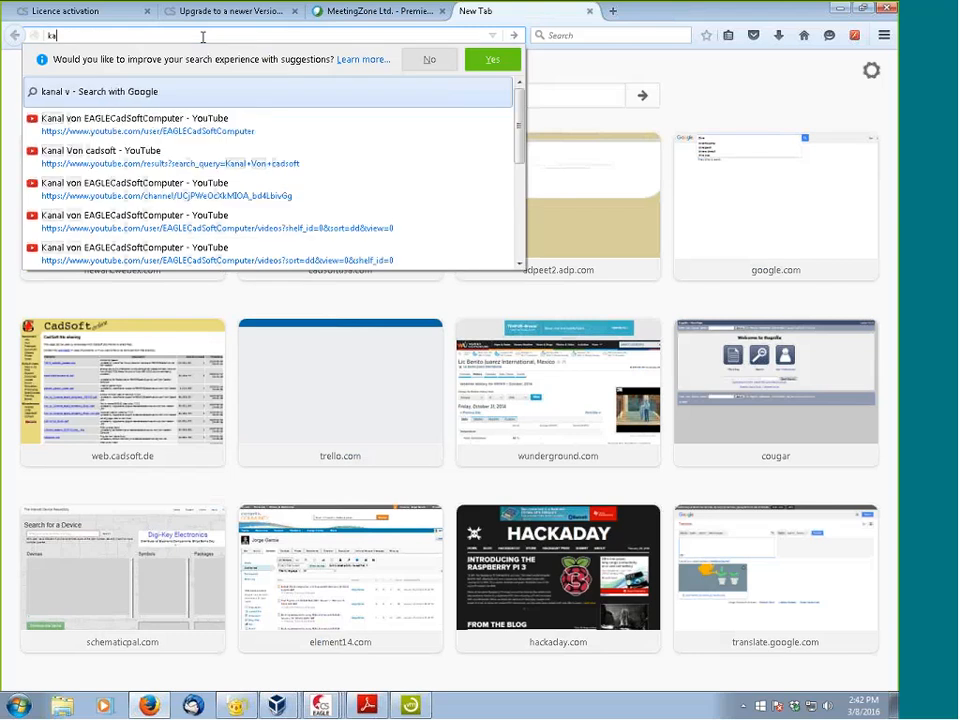
text(nal von c)
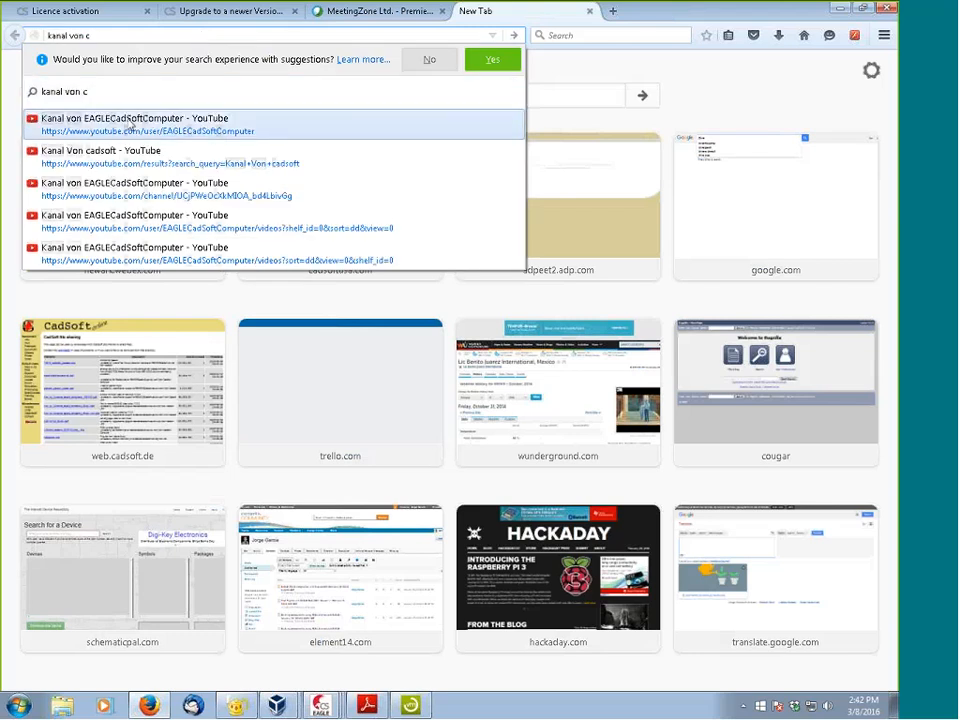
click(128, 124)
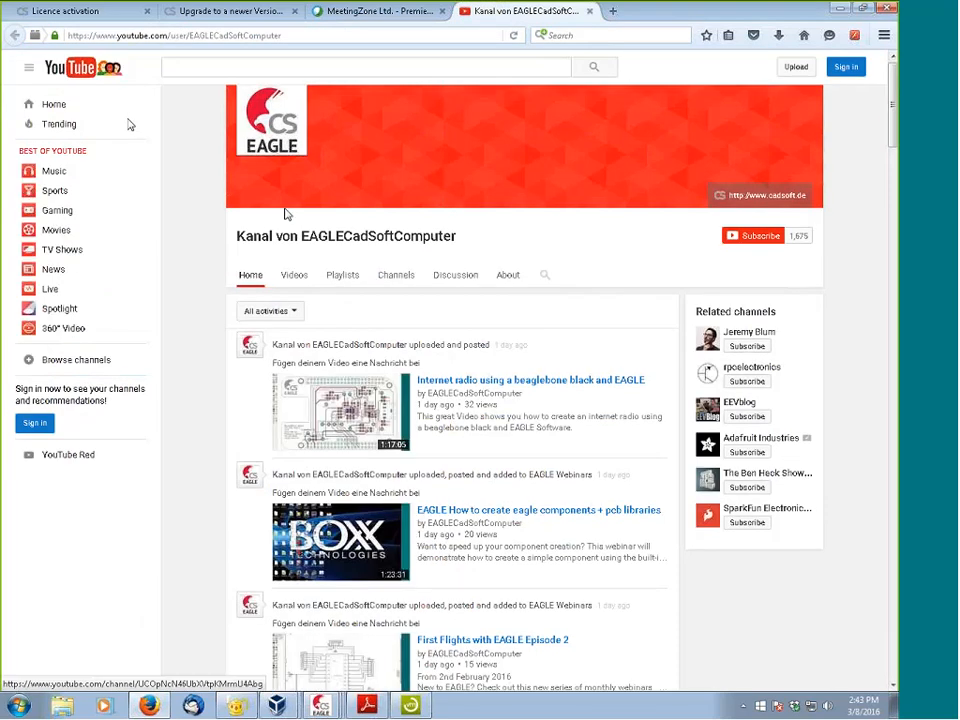
Step: Look through the channel's recent uploads, including the First Flights with EAGLE episodes and the EAGLE Webinars playlist
scroll(557, 368, down, 3)
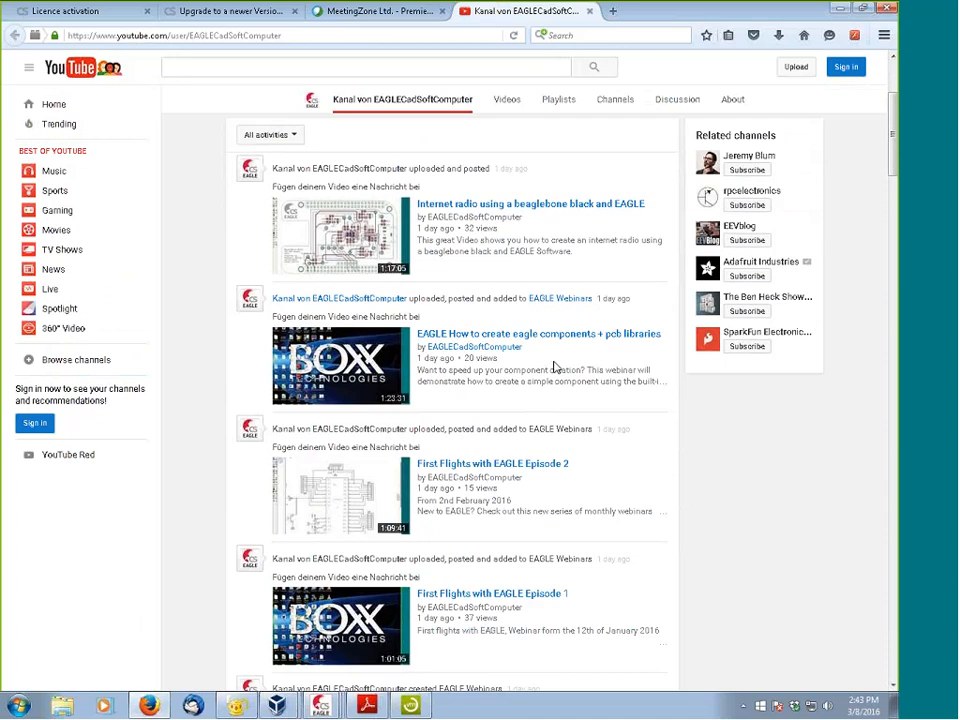
scroll(405, 305, up, 3)
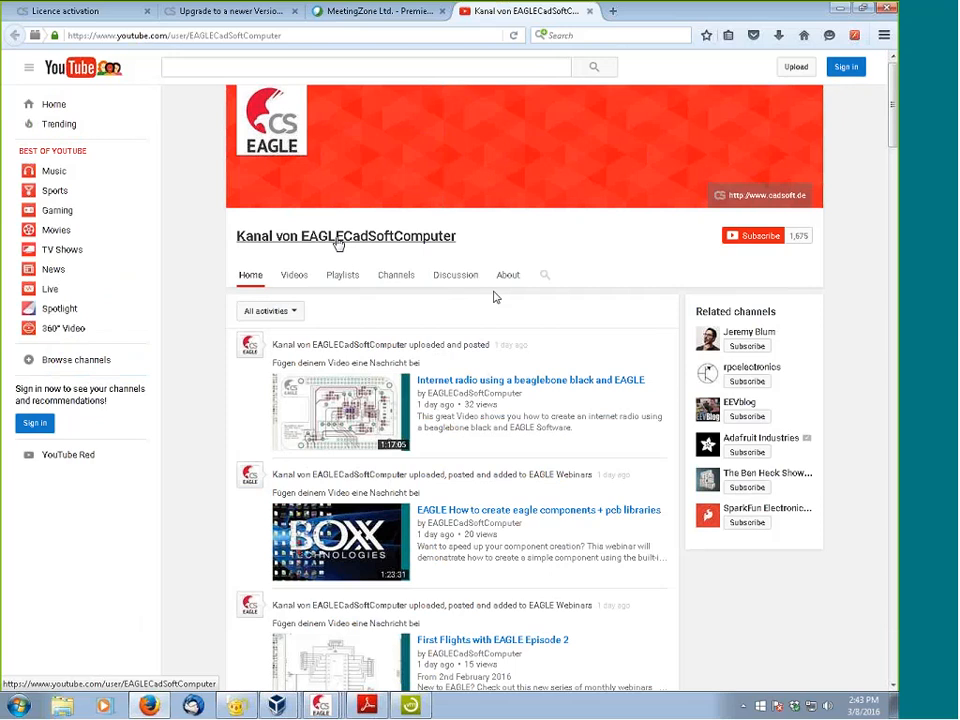
scroll(495, 298, down, 3)
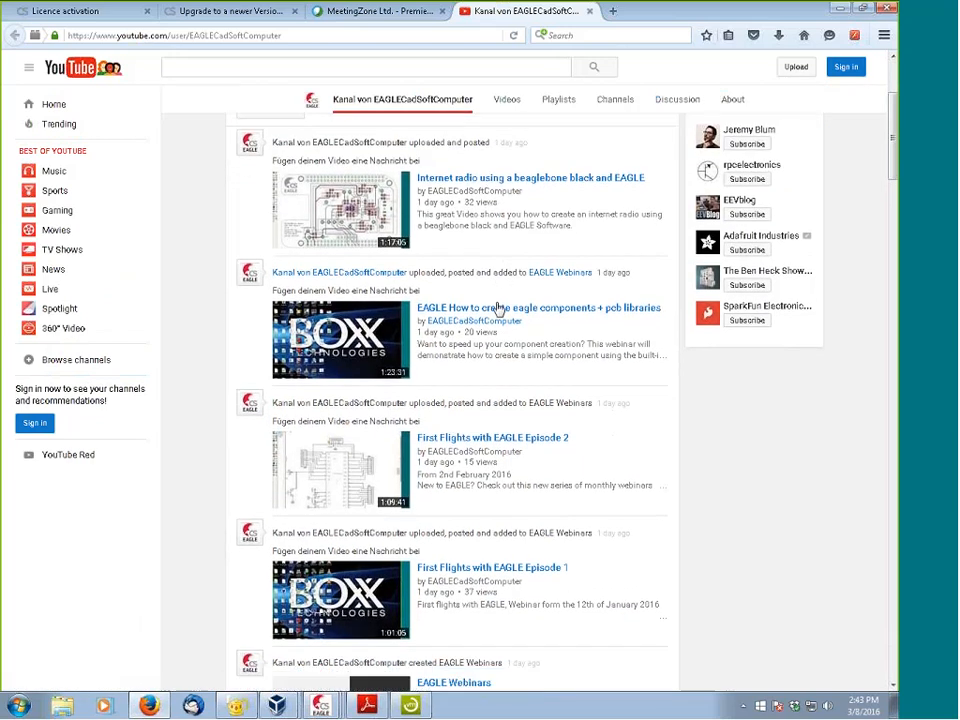
scroll(497, 309, down, 1)
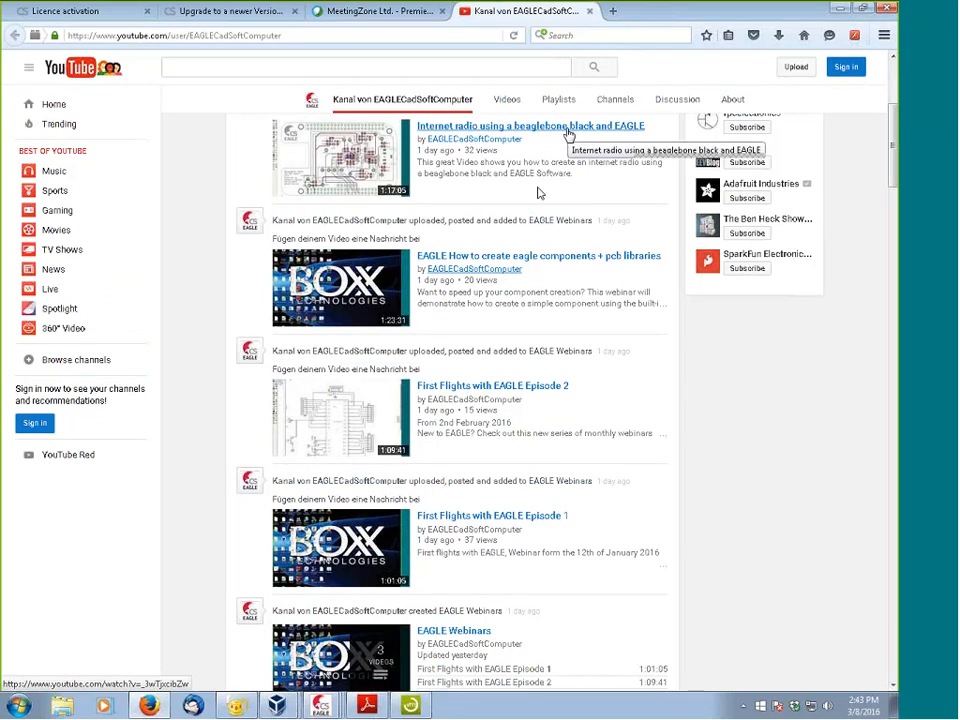
scroll(538, 193, down, 2)
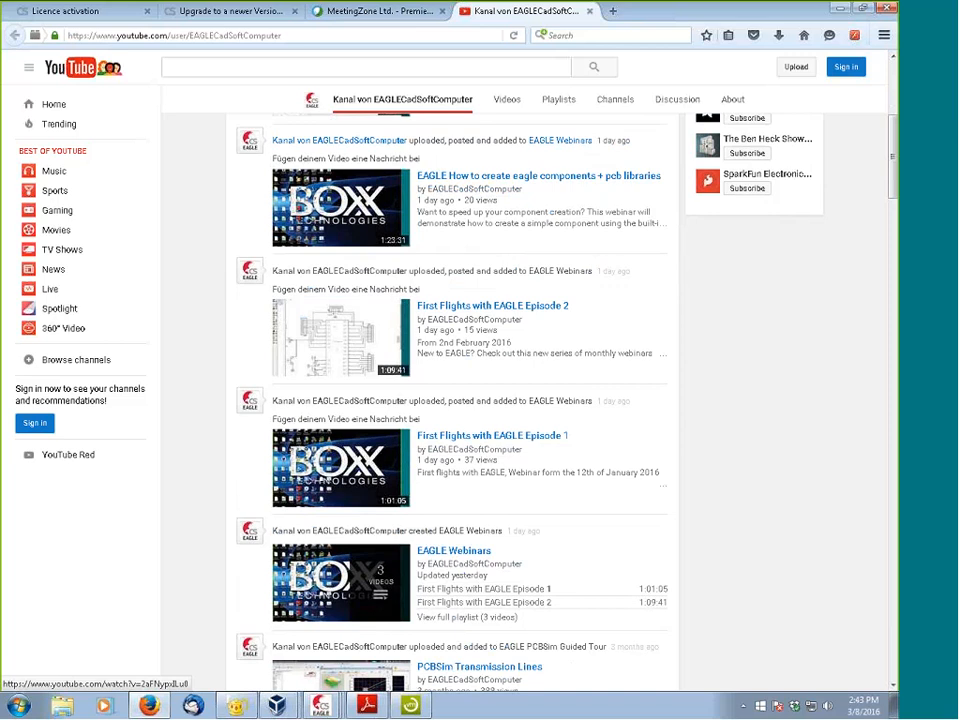
click(452, 449)
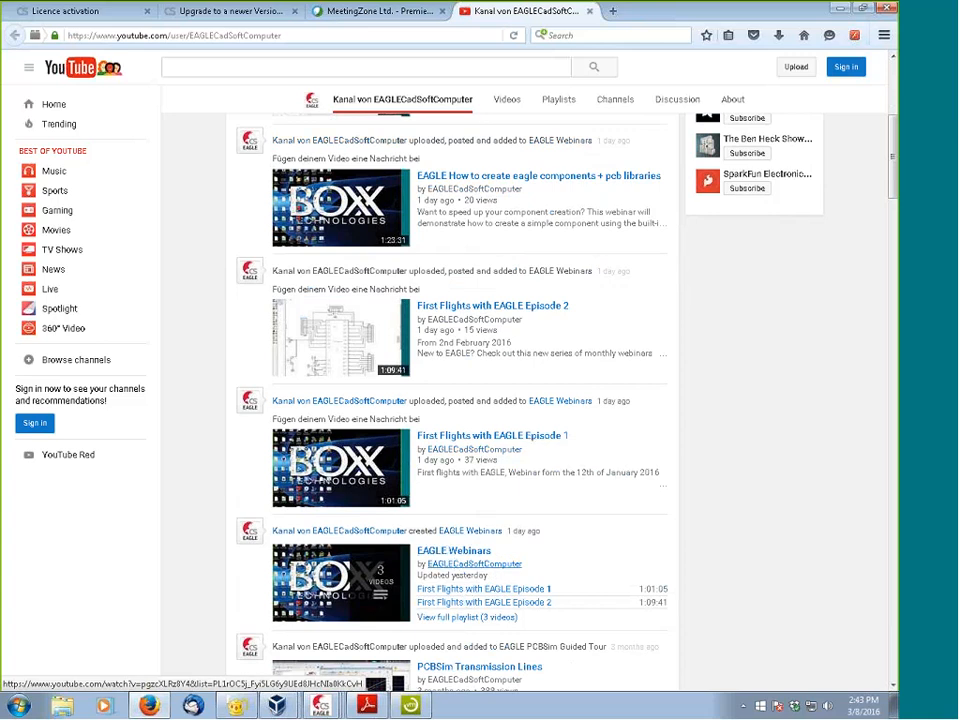
scroll(537, 443, up, 3)
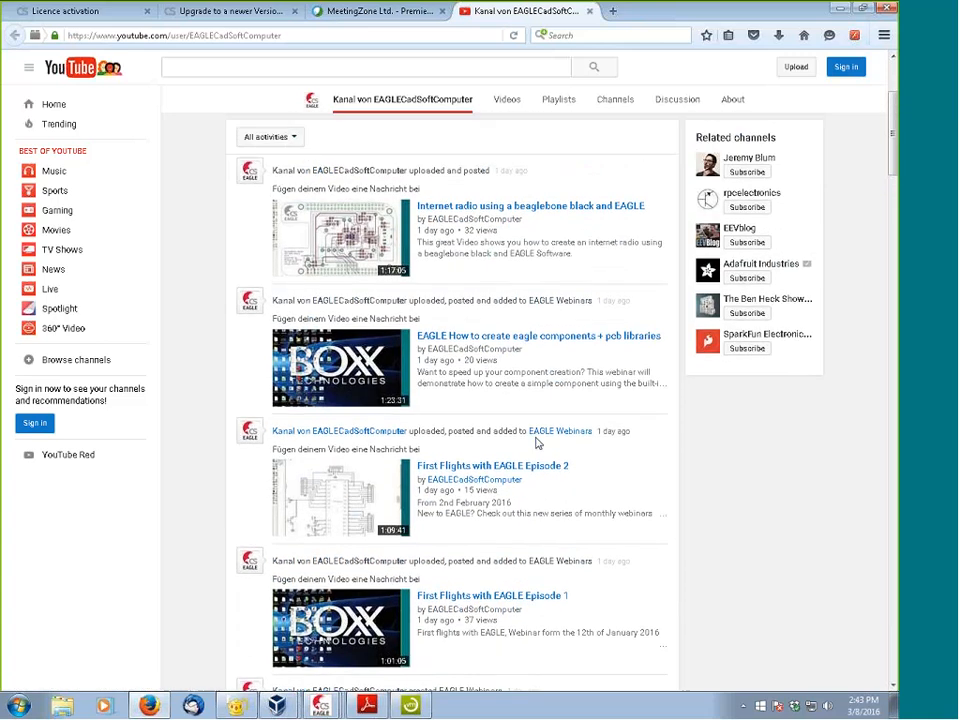
scroll(537, 443, up, 3)
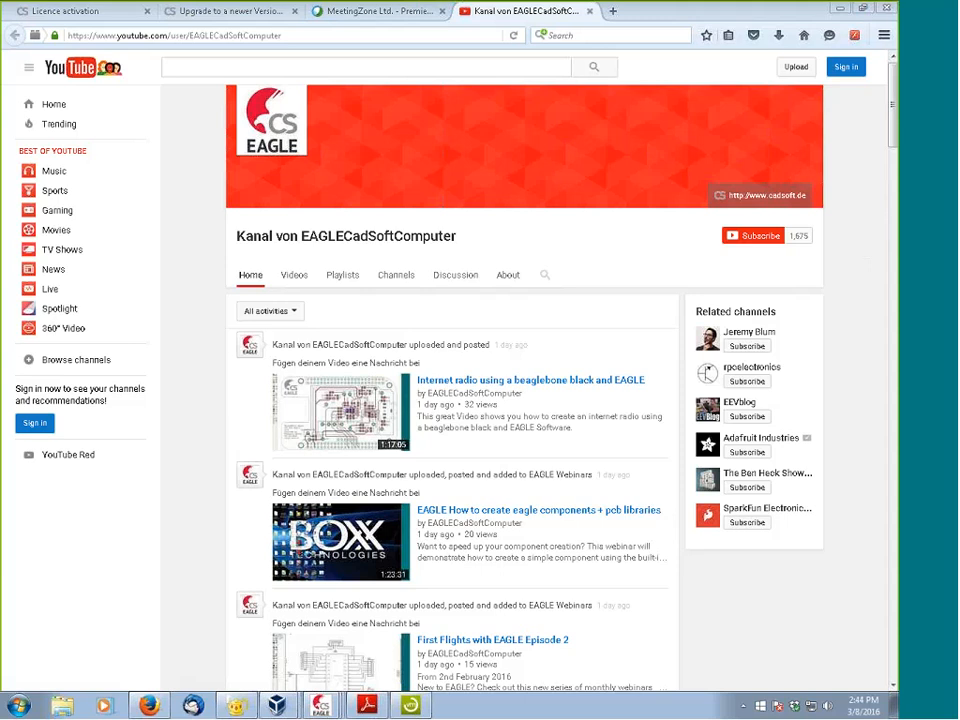
Step: Return to EAGLE's Control Panel and examine the list of ten Gerber files in the gerb274x-4layer.cam description
click(320, 706)
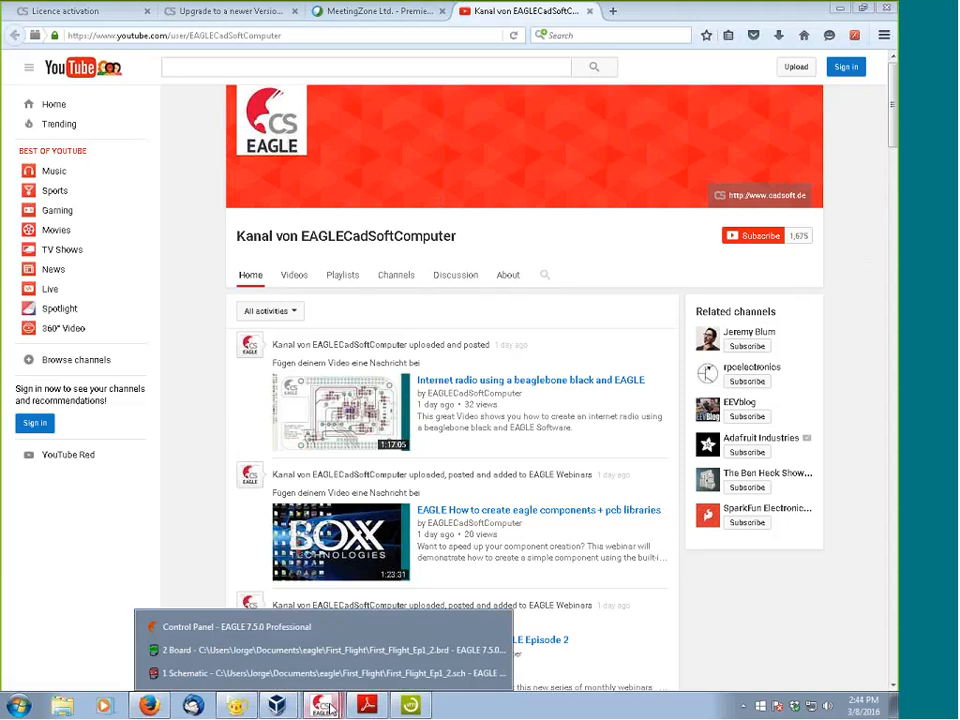
click(215, 627)
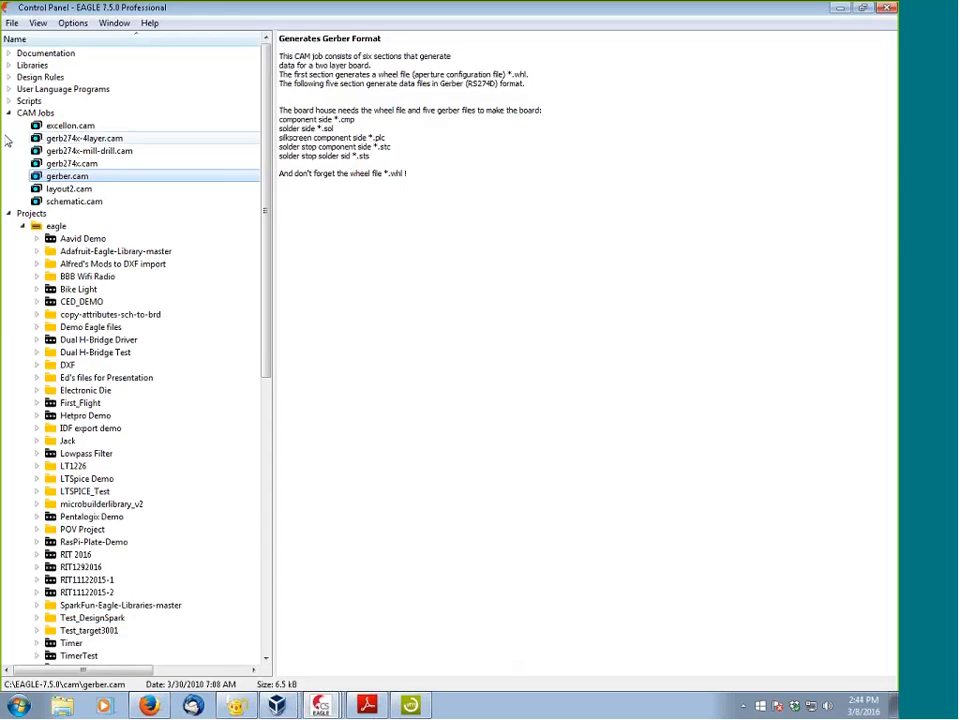
click(60, 138)
drag(279, 82, 416, 180)
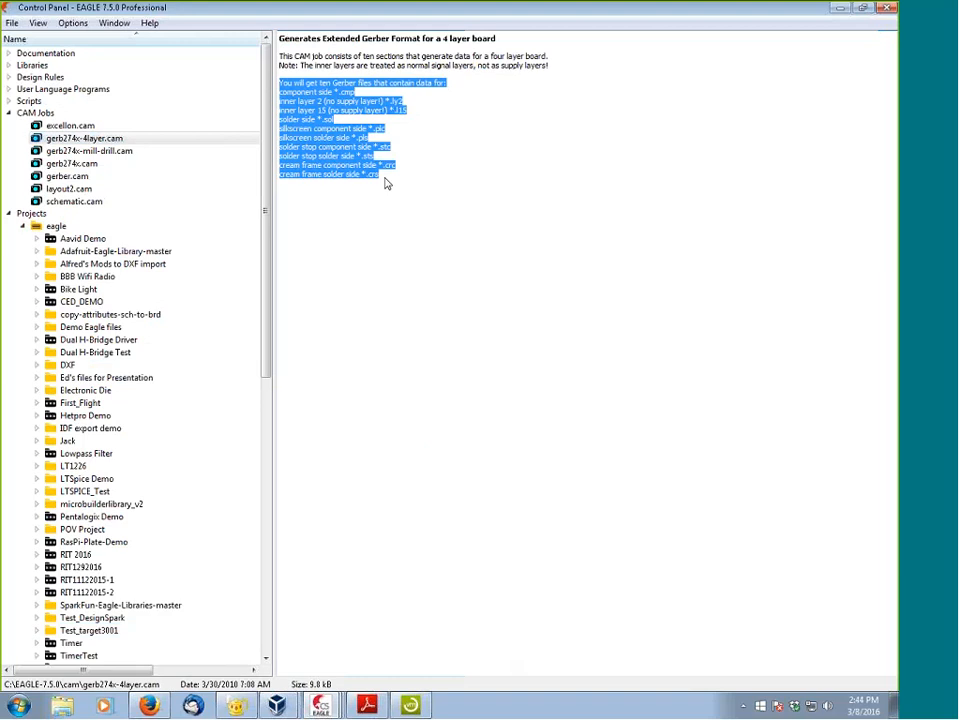
click(889, 254)
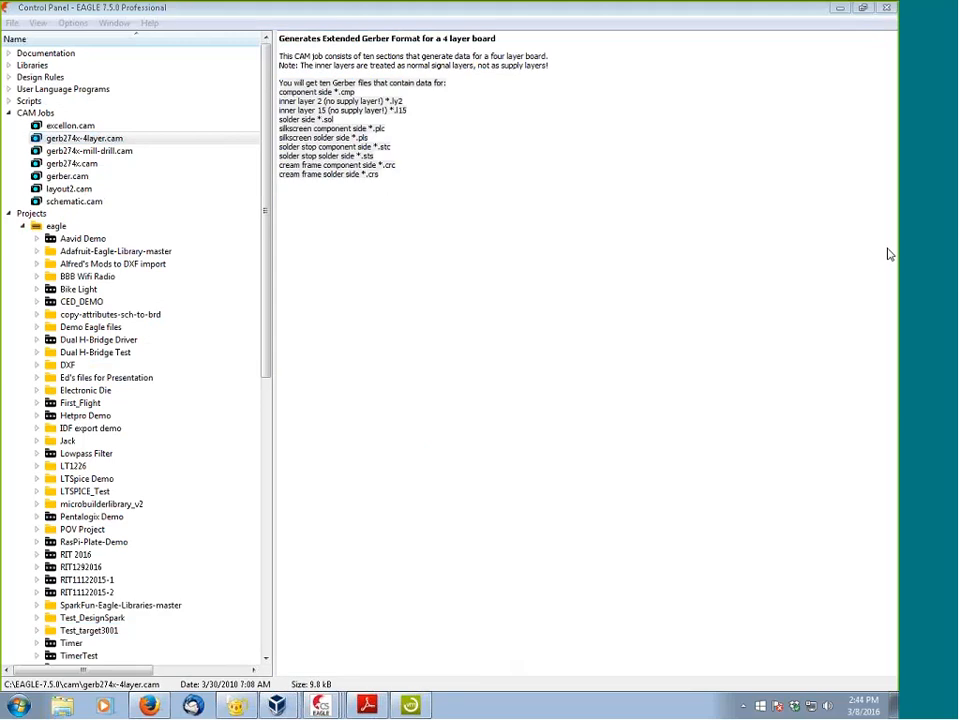